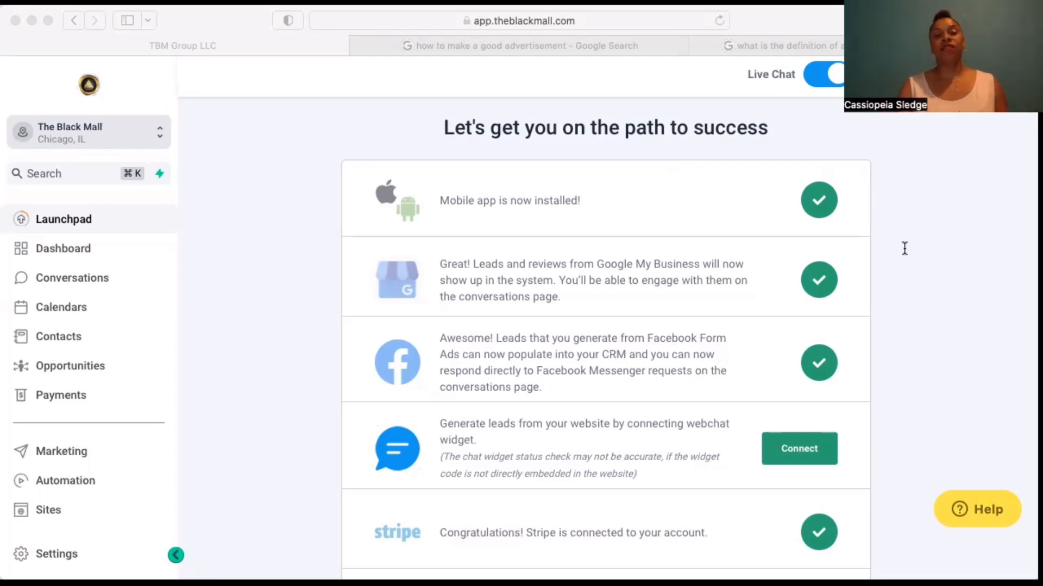
# Open the contacts list of the account.
pyautogui.click(998, 288)
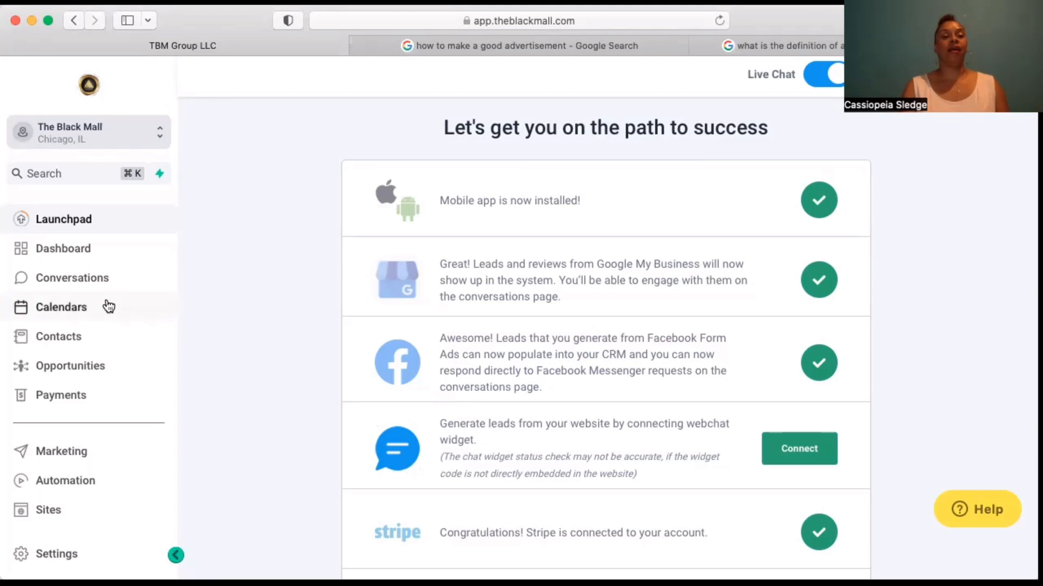
pyautogui.scroll(-2, 109, 306)
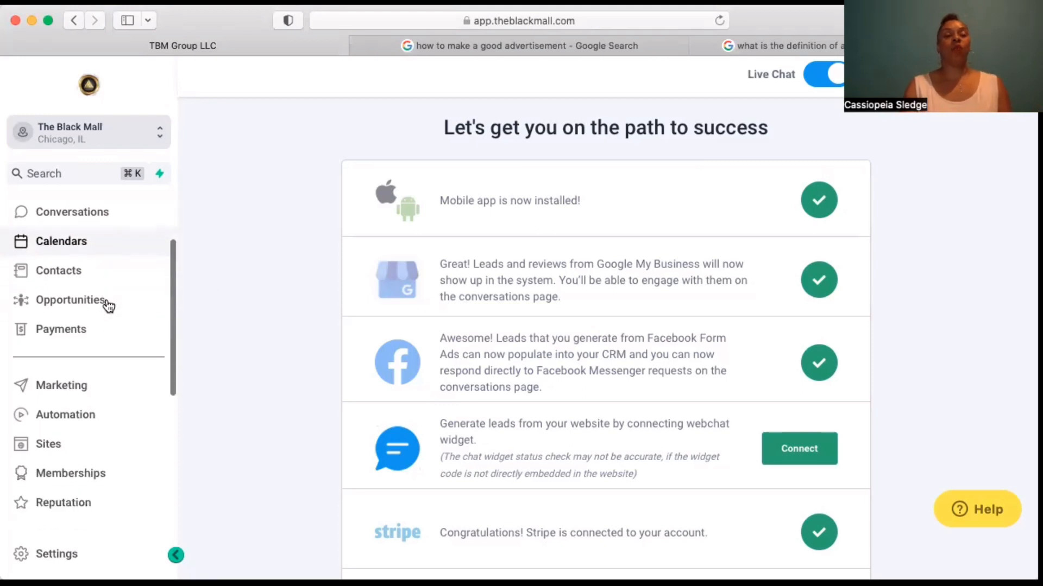
pyautogui.scroll(1, 109, 307)
pyautogui.scroll(-1, 109, 307)
pyautogui.scroll(1, 109, 307)
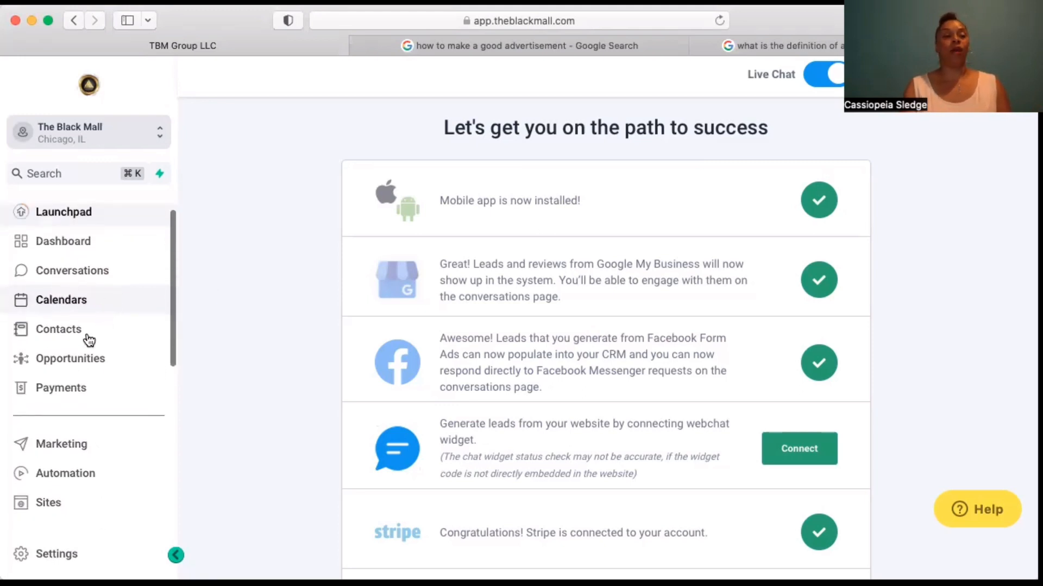
pyautogui.click(57, 341)
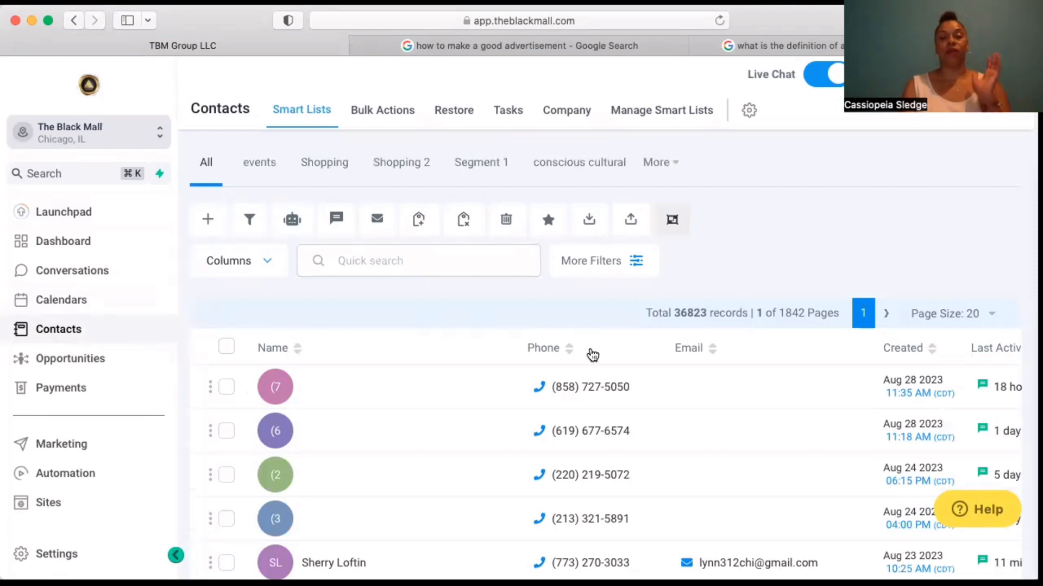
pyautogui.scroll(-1, 592, 355)
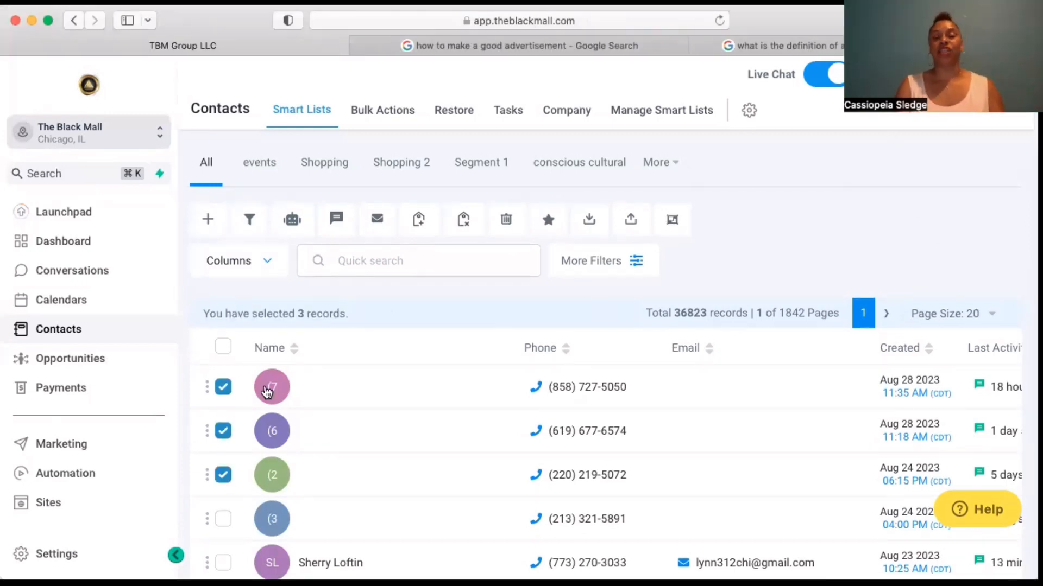
# Select the first three contacts in the list and choose the existing tag "lead" to add to them.
pyautogui.click(222, 389)
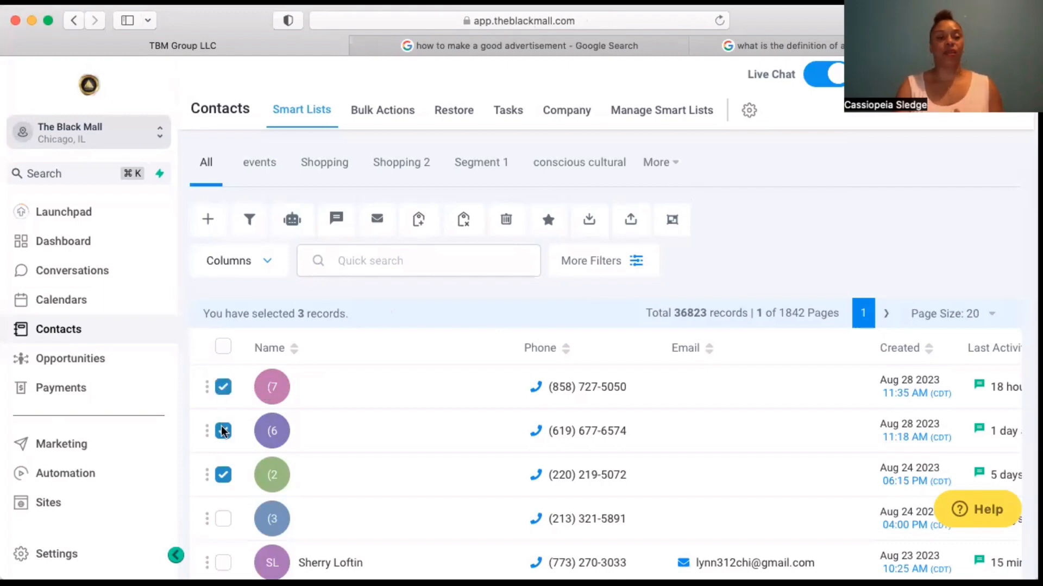
pyautogui.click(224, 475)
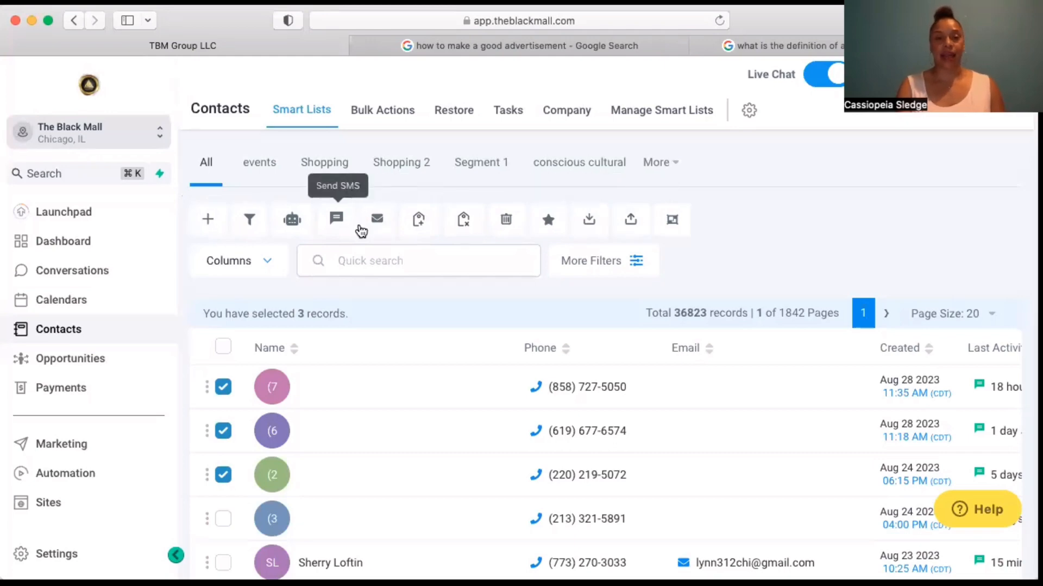
pyautogui.click(418, 221)
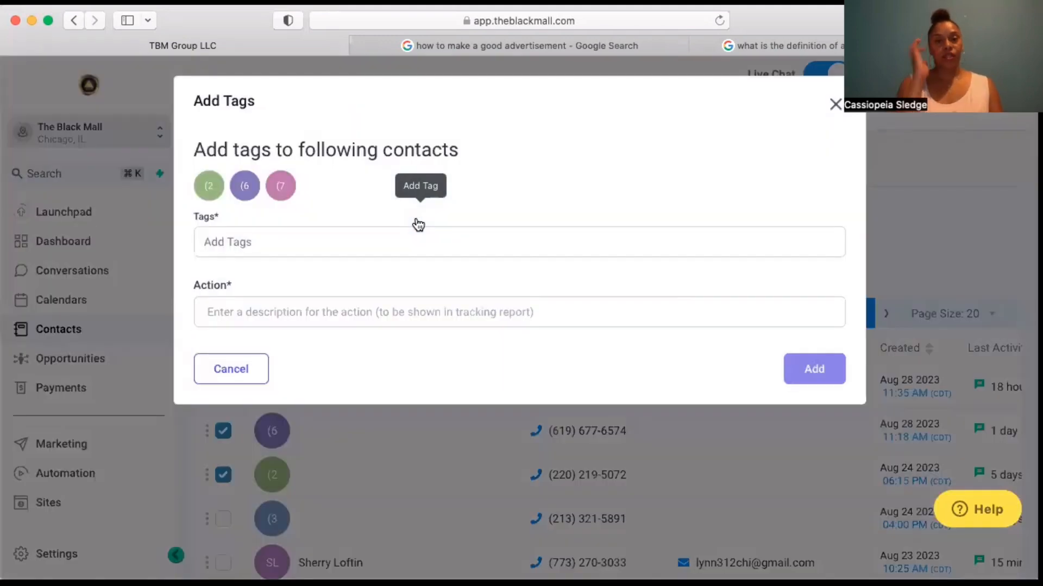
pyautogui.click(350, 243)
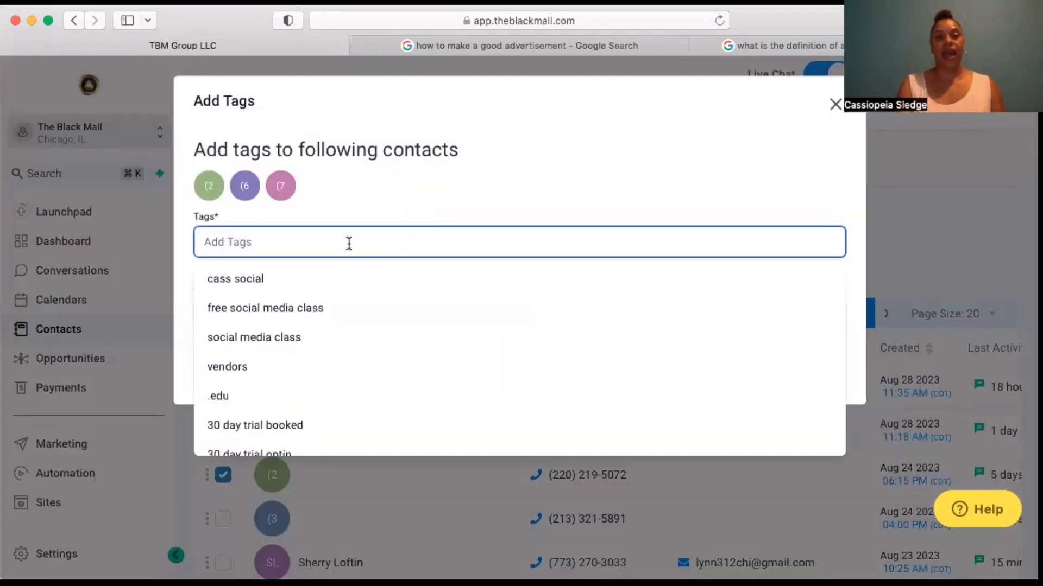
pyautogui.write('leads')
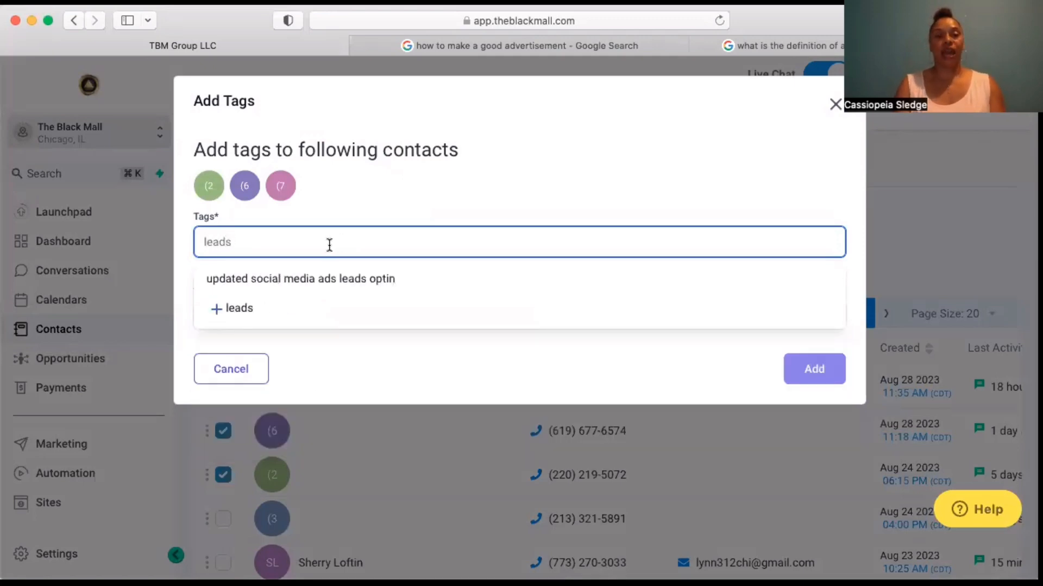
pyautogui.press('BackSpace')
pyautogui.scroll(-3, 277, 366)
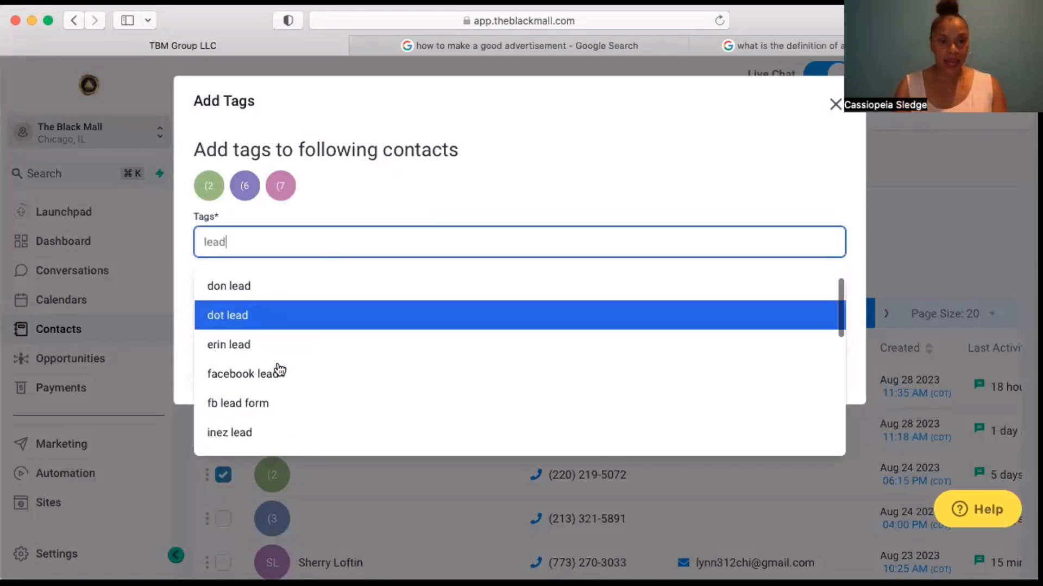
pyautogui.scroll(-5, 278, 368)
pyautogui.click(226, 389)
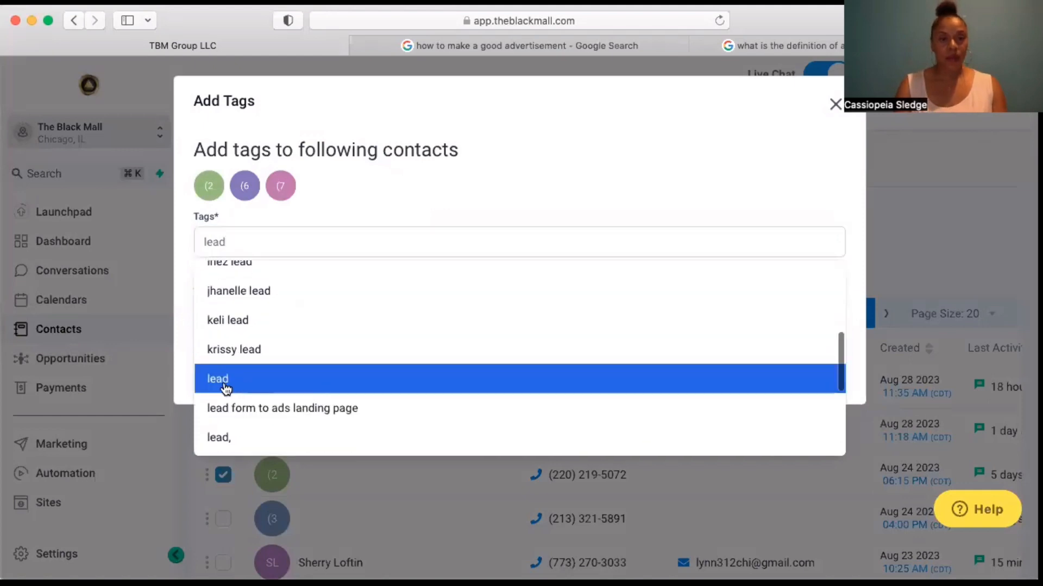
# Describe the tagging action as "added lead tag", apply it, and check the contacts' Tags column.
pyautogui.click(301, 317)
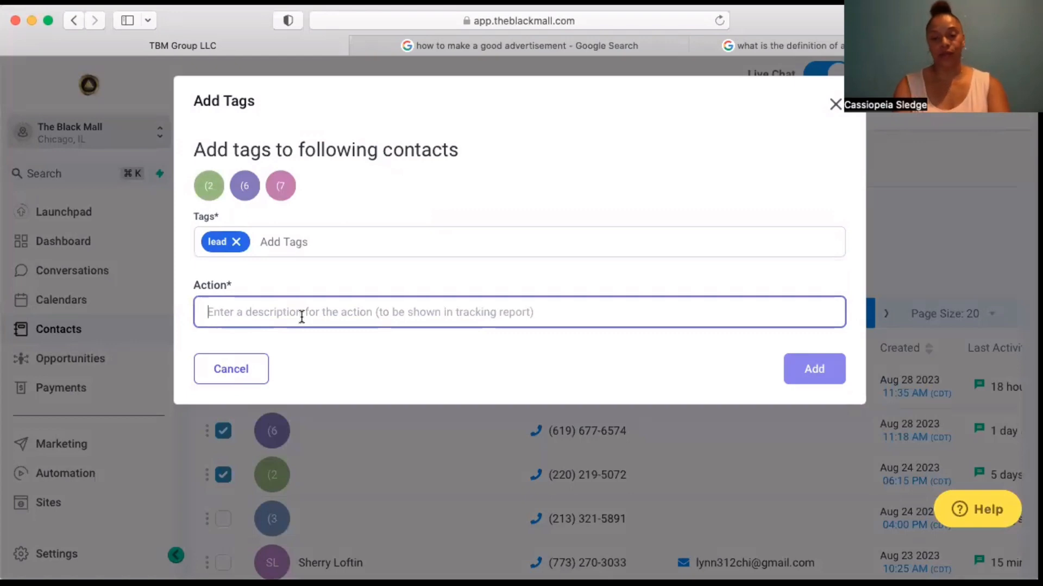
pyautogui.write('added ')
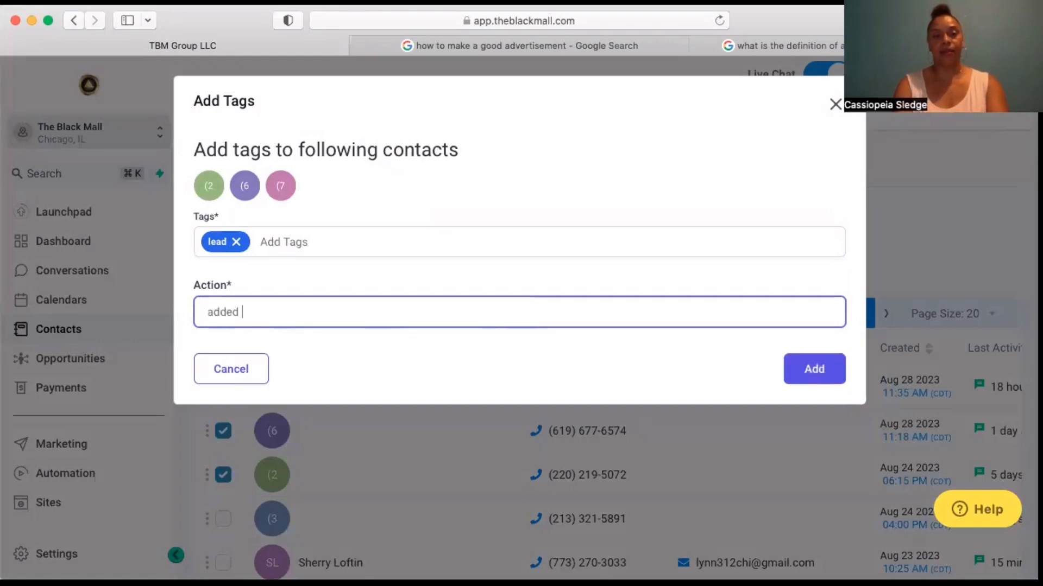
pyautogui.write('lead tag')
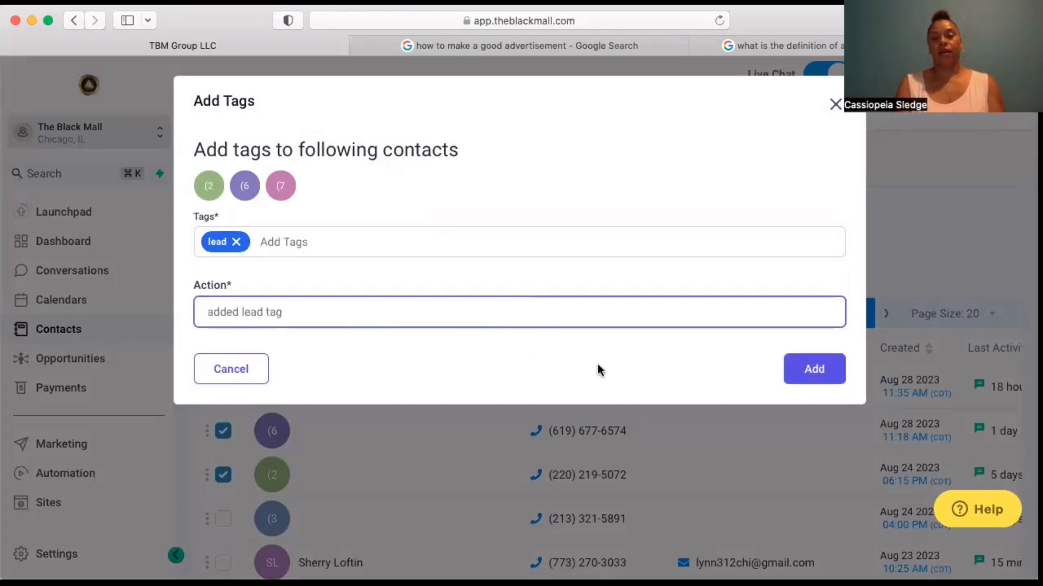
pyautogui.click(809, 369)
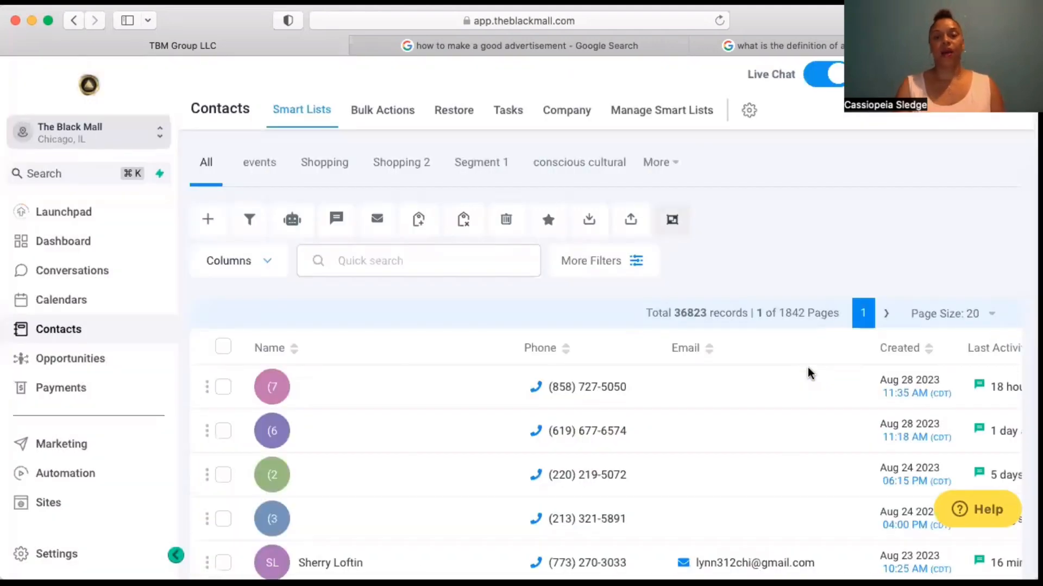
pyautogui.hscroll(5, 807, 367)
pyautogui.hscroll(1, 811, 374)
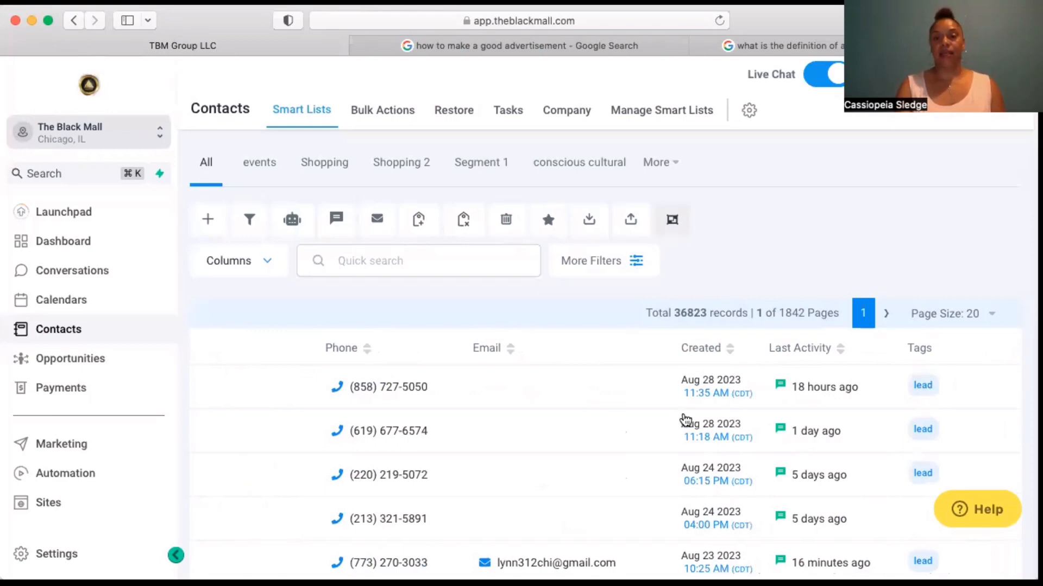
pyautogui.hscroll(-5, 686, 419)
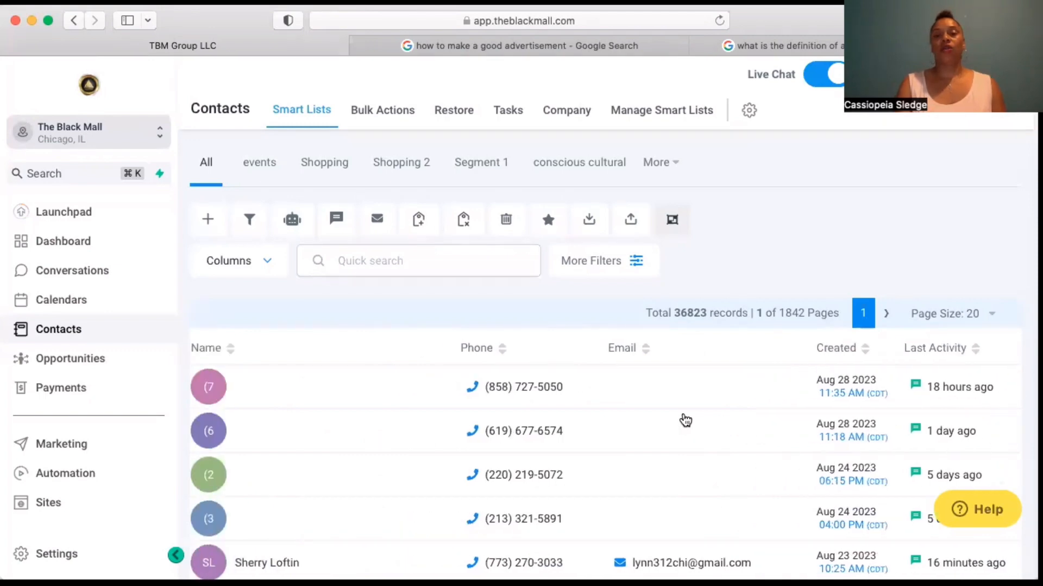
pyautogui.hscroll(3, 686, 420)
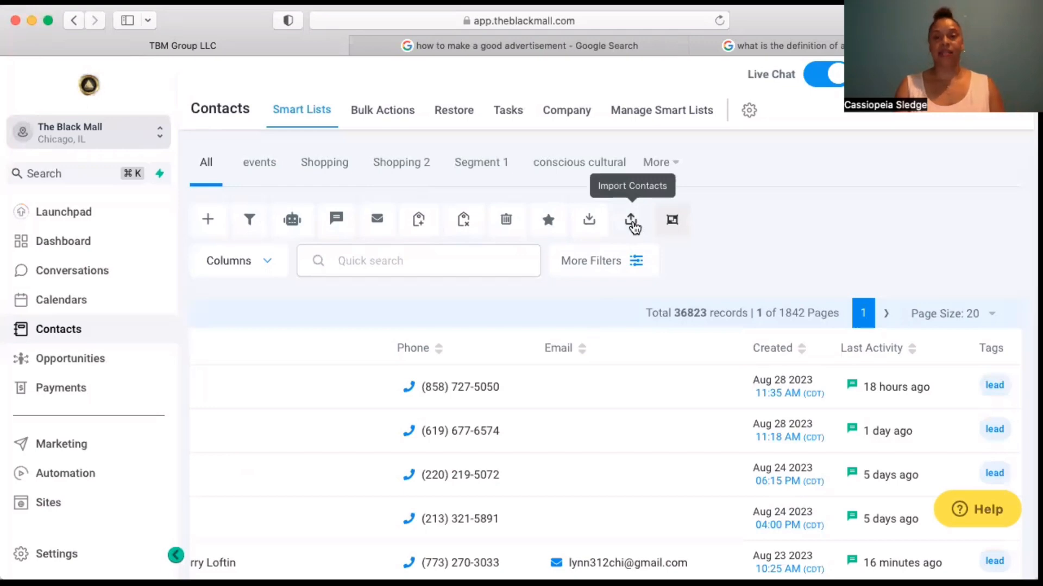
# Upload "Juneteenth vendors to date.csv" for a contact import and proceed through its column mapping to the final details.
pyautogui.click(632, 223)
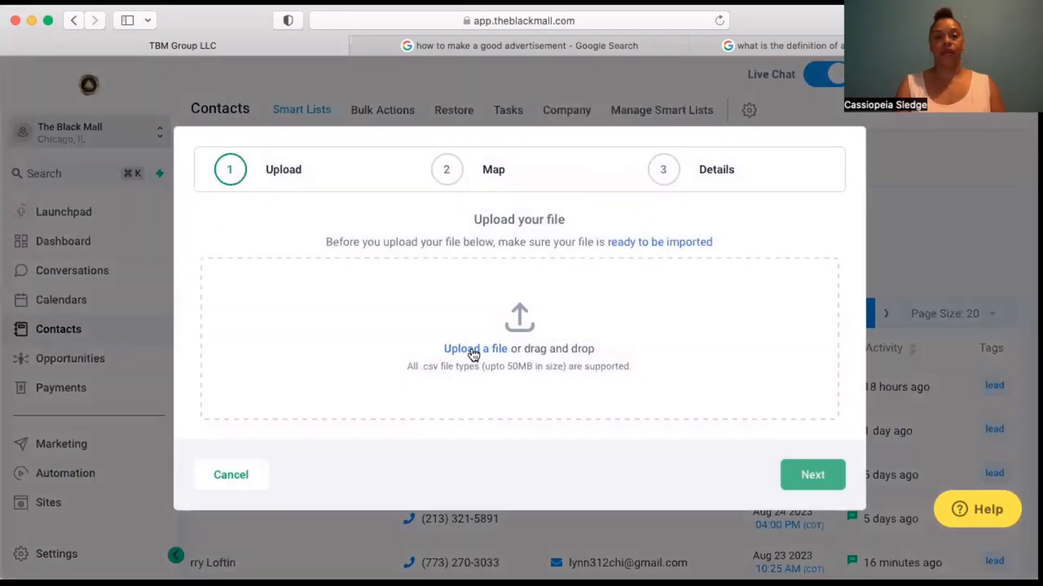
pyautogui.click(473, 350)
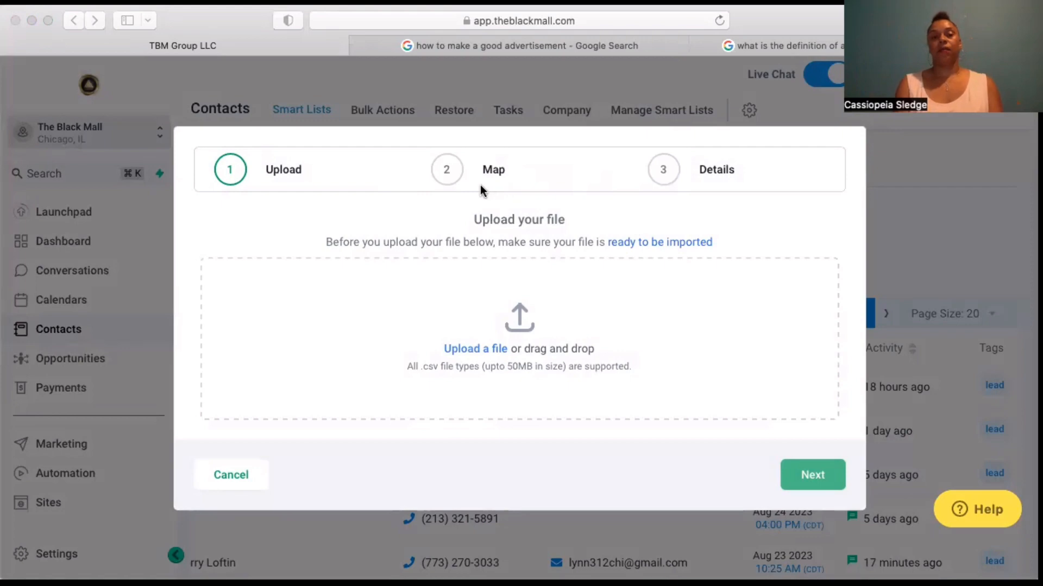
pyautogui.press('Return')
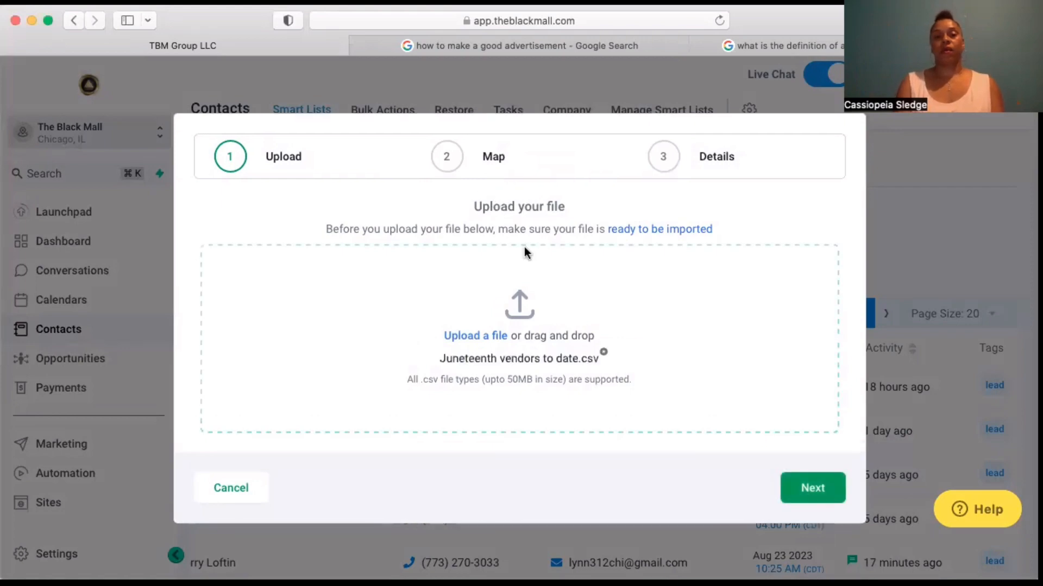
pyautogui.click(806, 491)
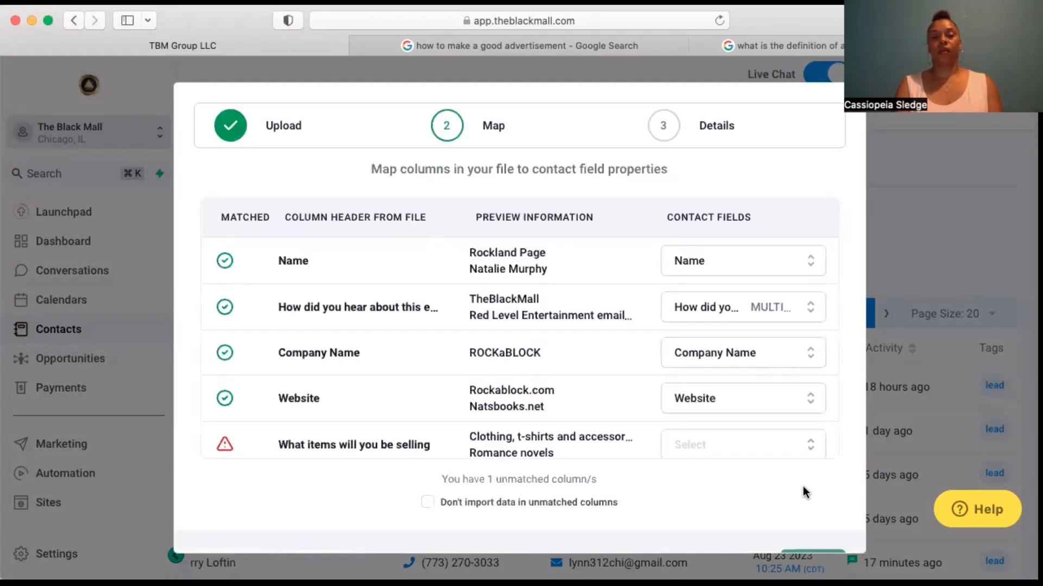
pyautogui.scroll(-2, 592, 386)
pyautogui.scroll(2, 687, 242)
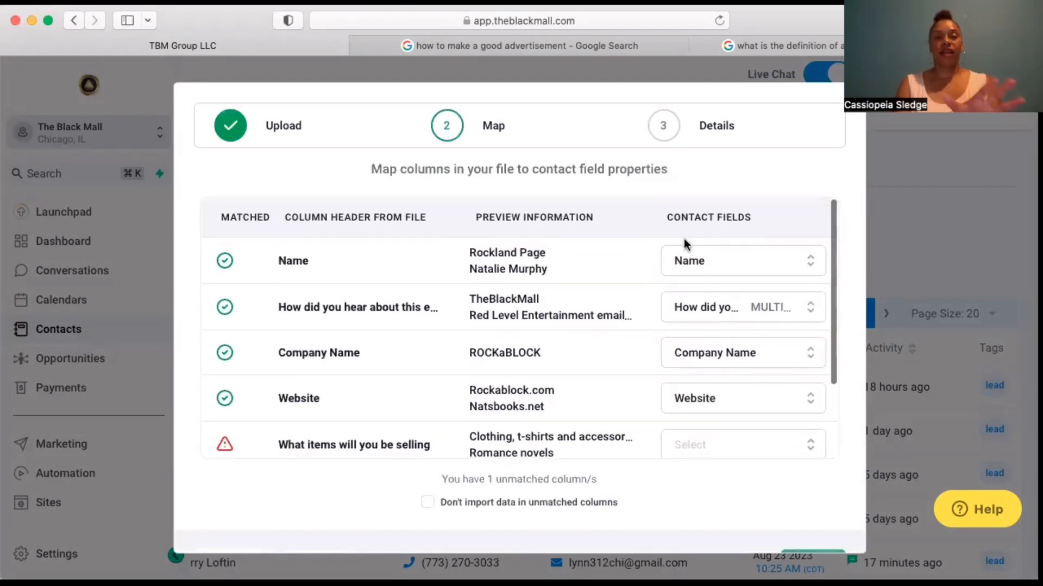
pyautogui.scroll(-2, 710, 361)
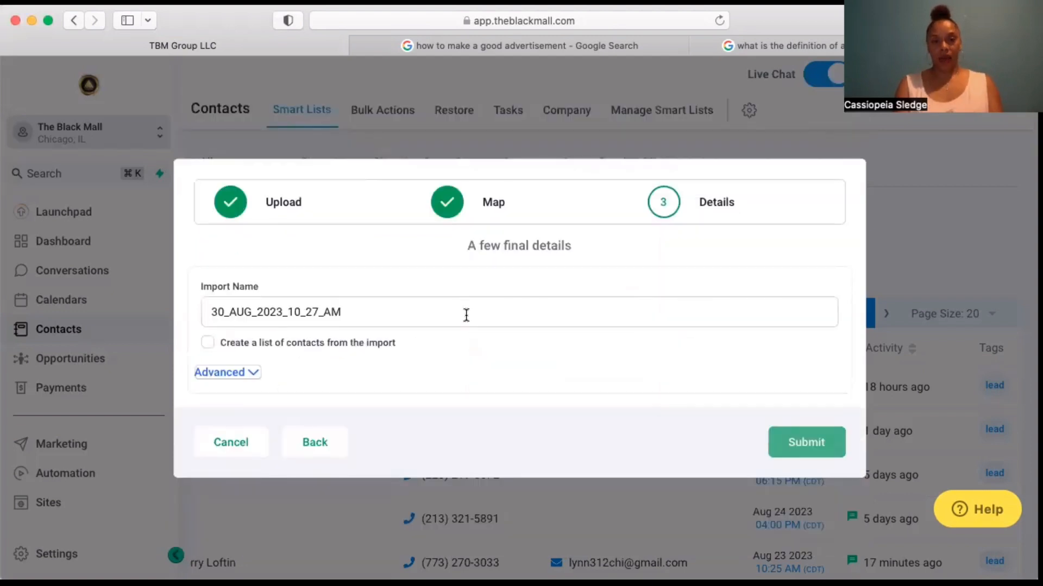
# Name the import "sample" and assign the existing tag "client" to its contacts in the advanced options.
pyautogui.doubleClick(466, 315)
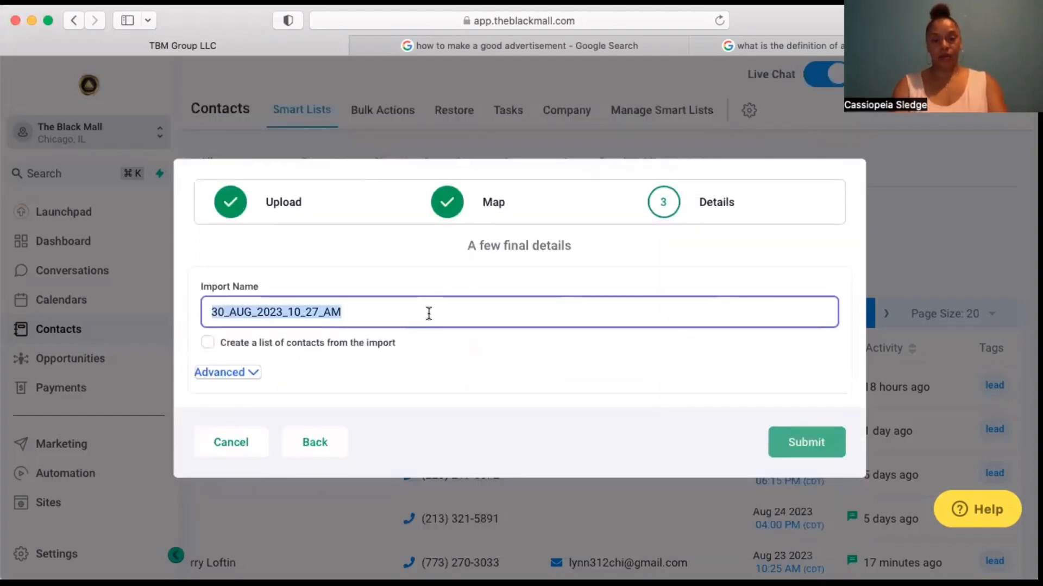
pyautogui.write('sample')
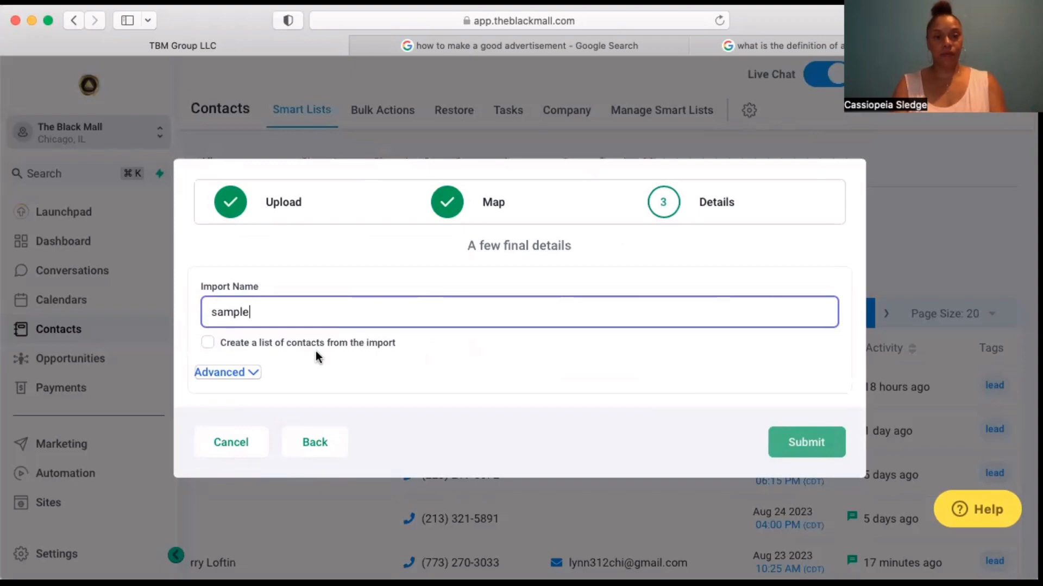
pyautogui.click(254, 375)
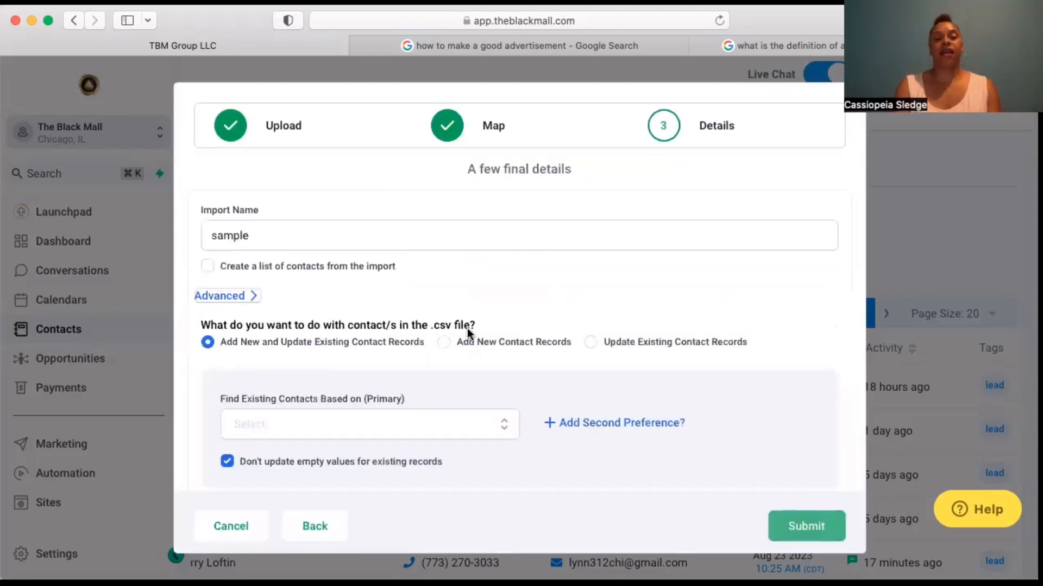
pyautogui.scroll(-3, 468, 334)
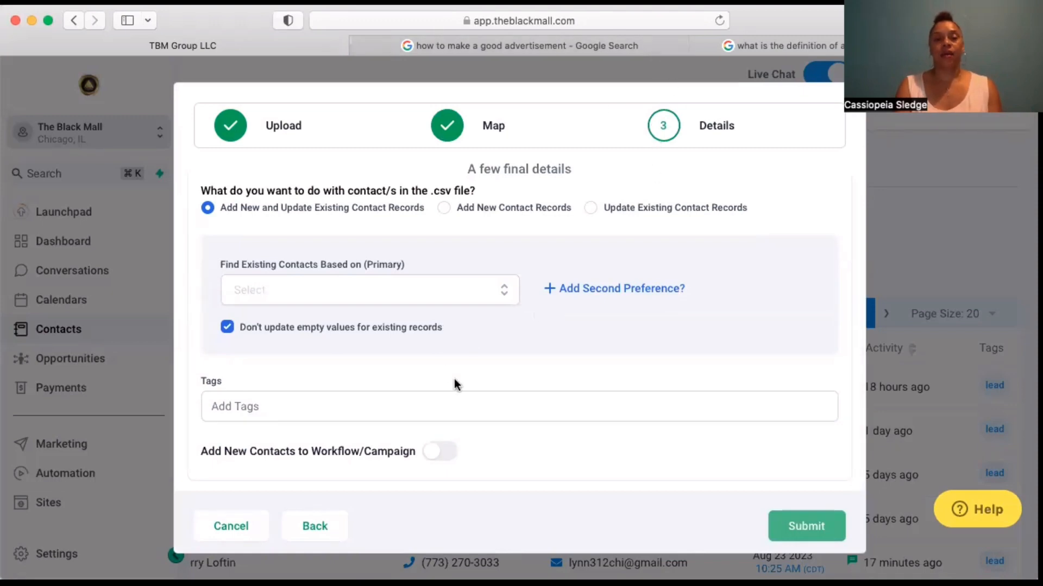
pyautogui.click(337, 408)
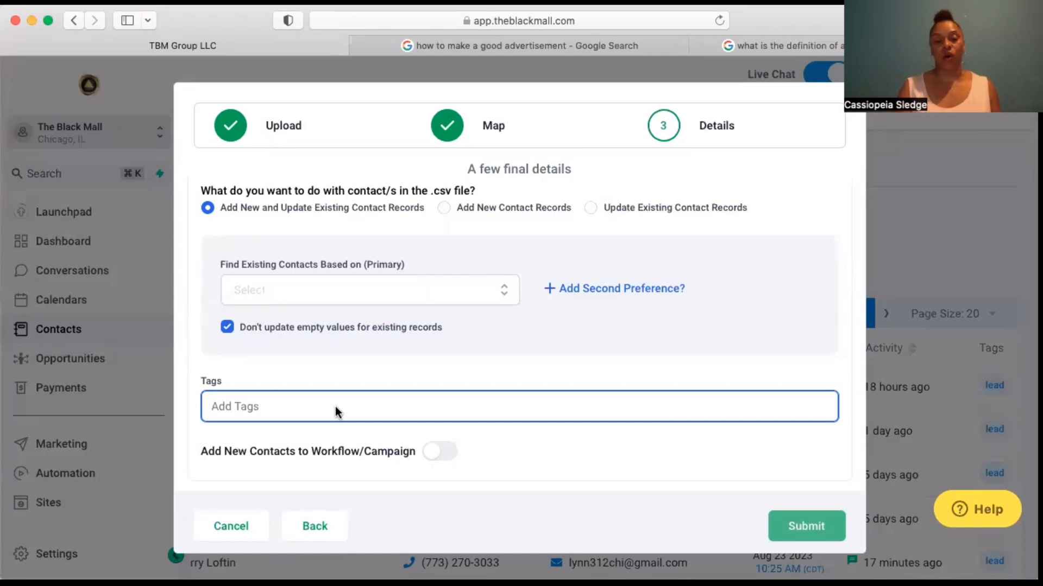
pyautogui.write('client')
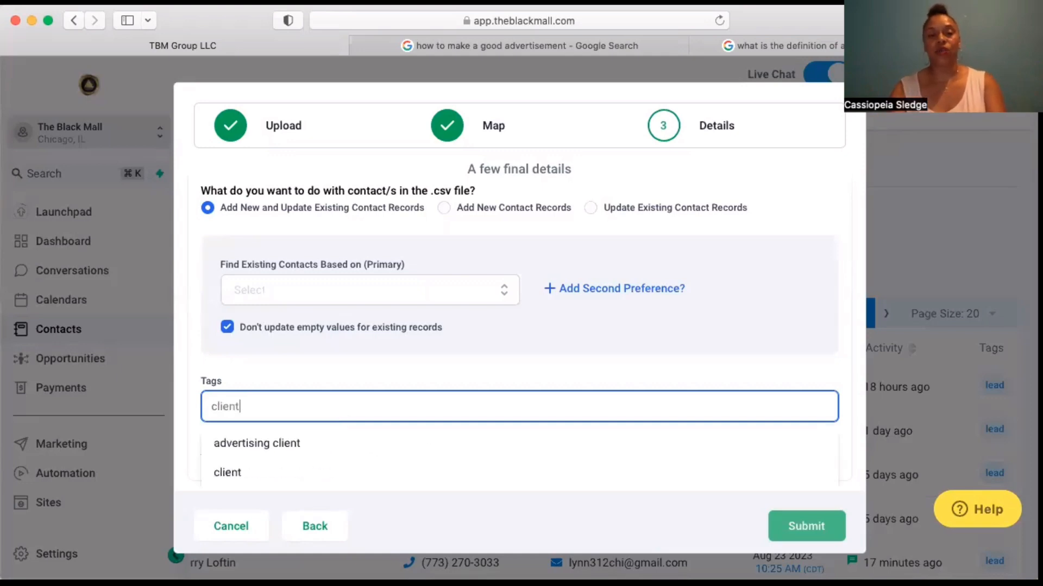
pyautogui.click(235, 474)
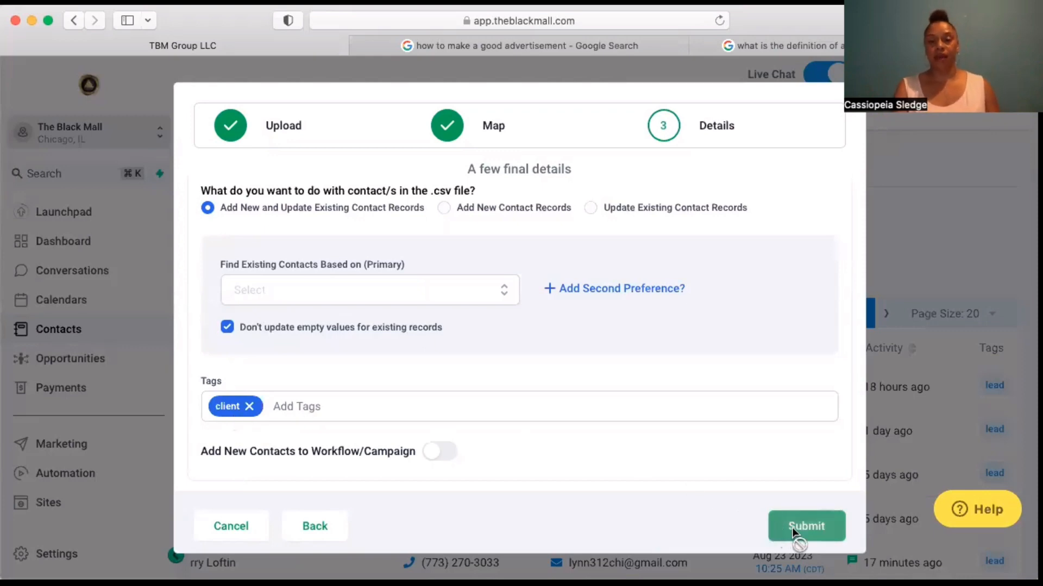
# Review the advanced import options and cancel the contact import.
pyautogui.scroll(-1, 550, 405)
pyautogui.scroll(2, 549, 401)
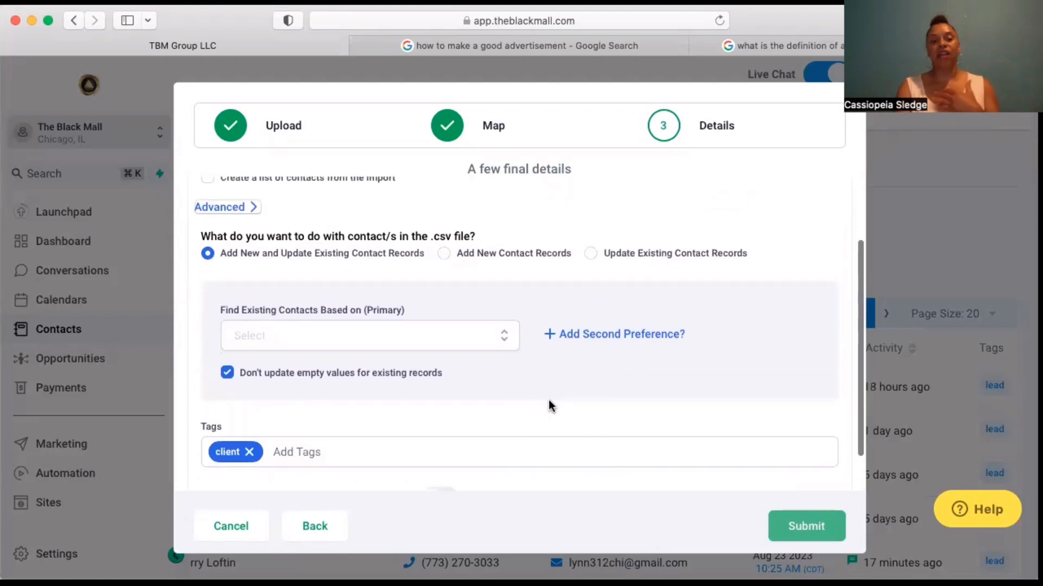
pyautogui.scroll(-2, 548, 401)
pyautogui.scroll(-1, 549, 406)
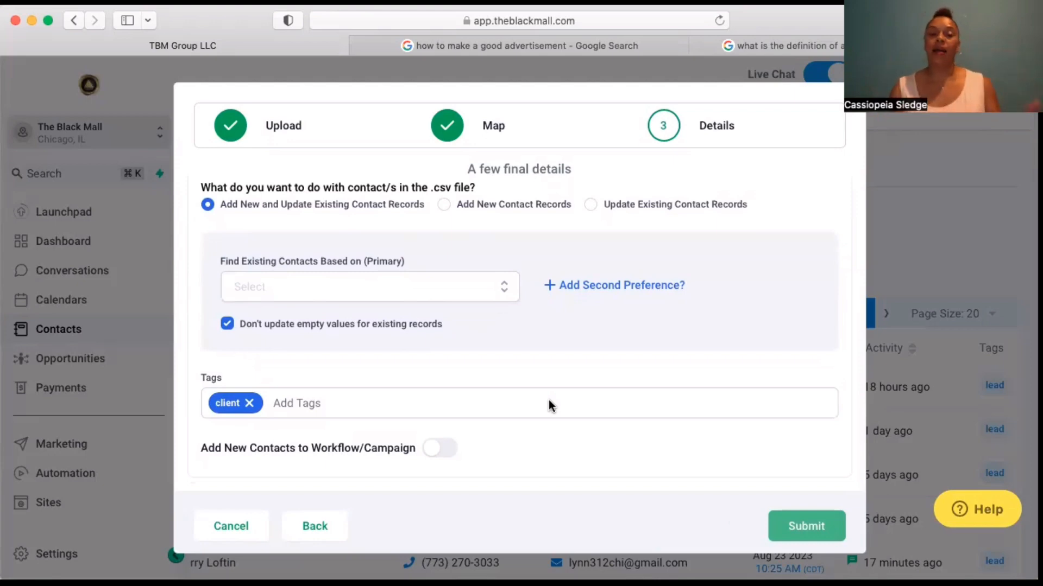
pyautogui.click(231, 529)
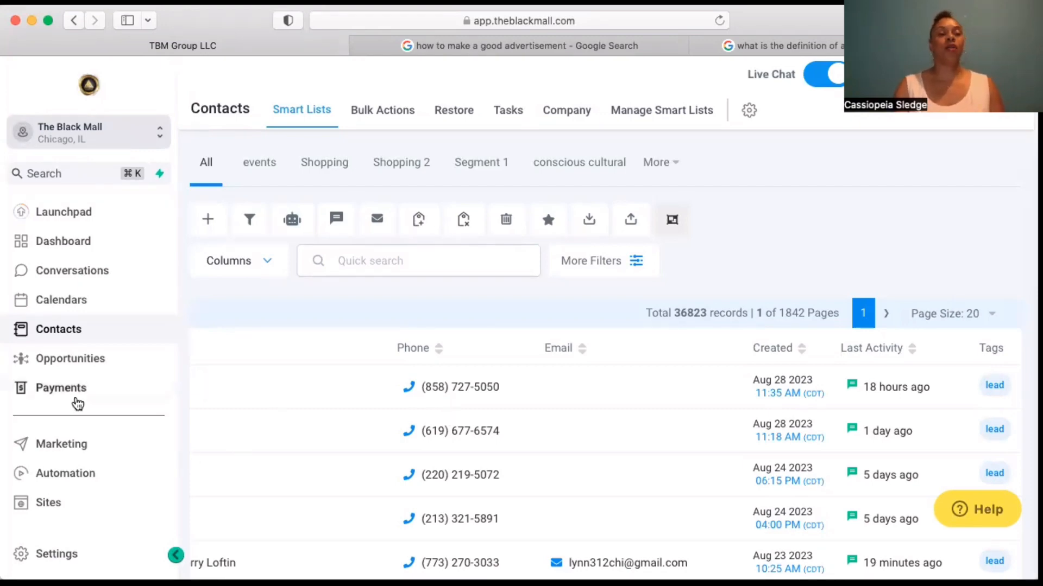
# Review the tags assigned by the Add Tag action in the "$98 Sale before Labor Day" workflow, then return to the workflow list.
pyautogui.scroll(-3, 75, 402)
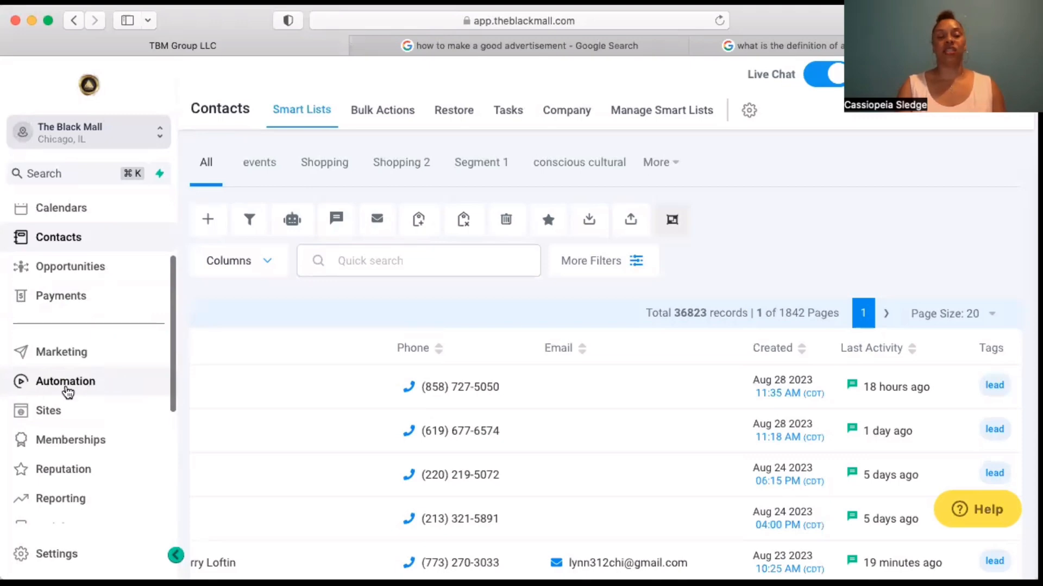
pyautogui.click(48, 383)
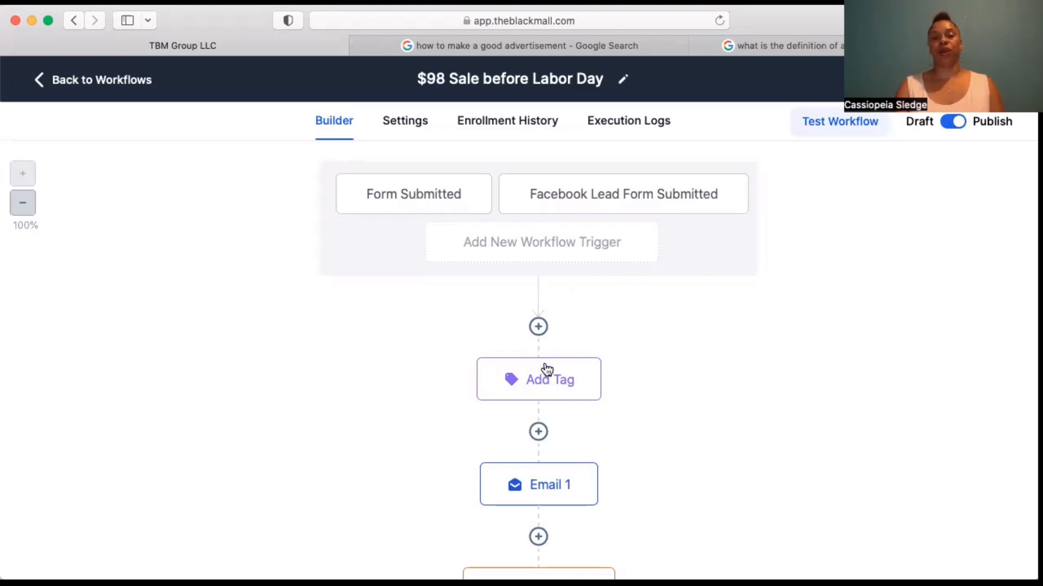
pyautogui.click(553, 380)
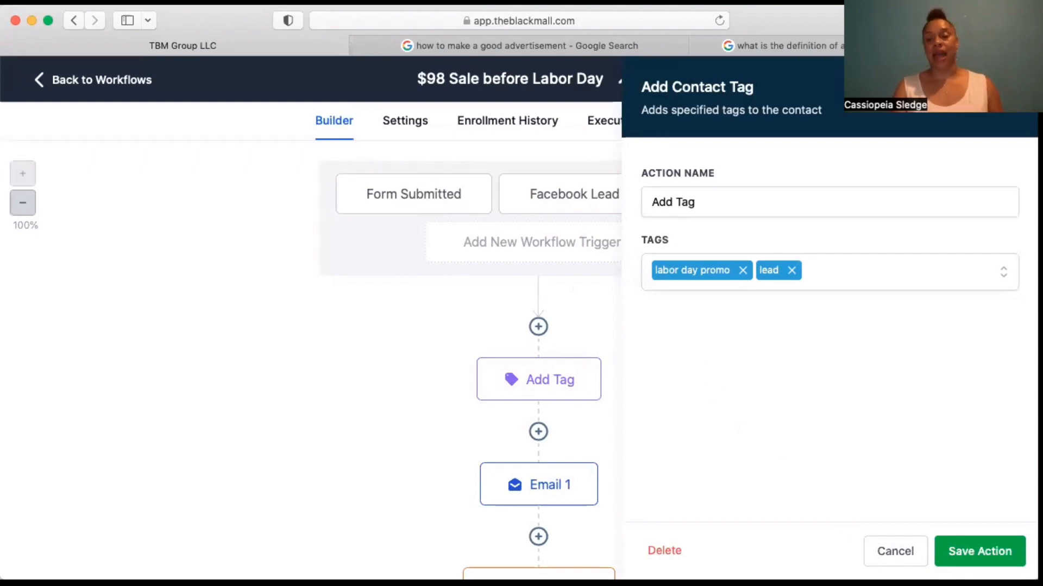
pyautogui.click(886, 551)
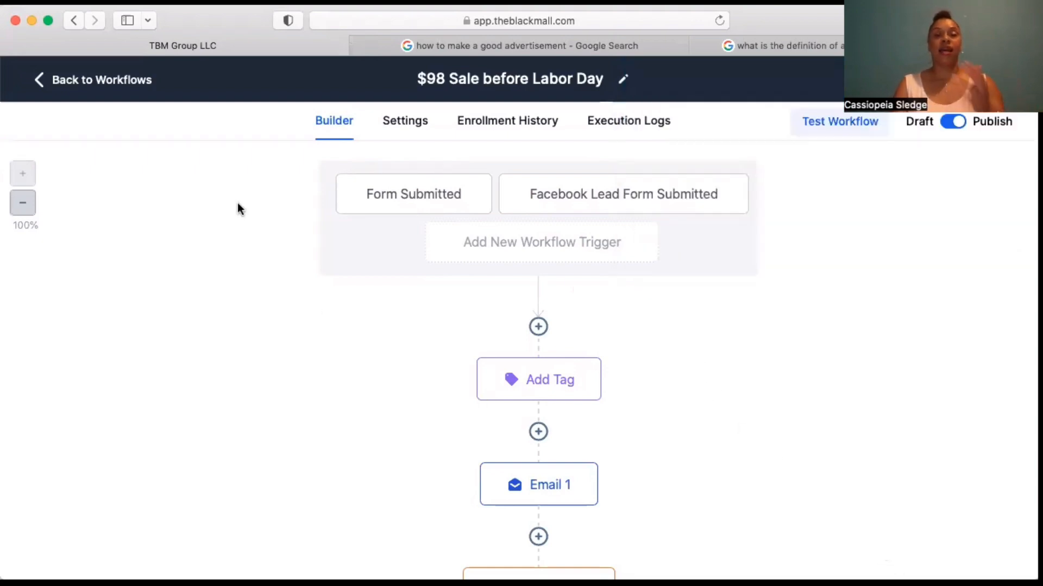
pyautogui.click(103, 87)
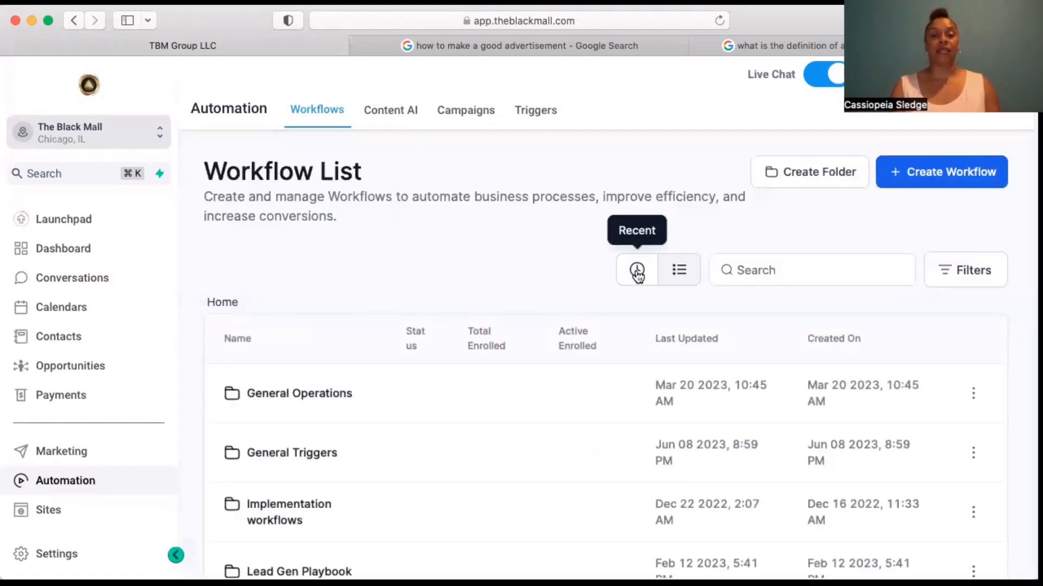
# Search the workflows for "sms" and open the "SMS OPT IN Buy Black" workflow.
pyautogui.click(758, 271)
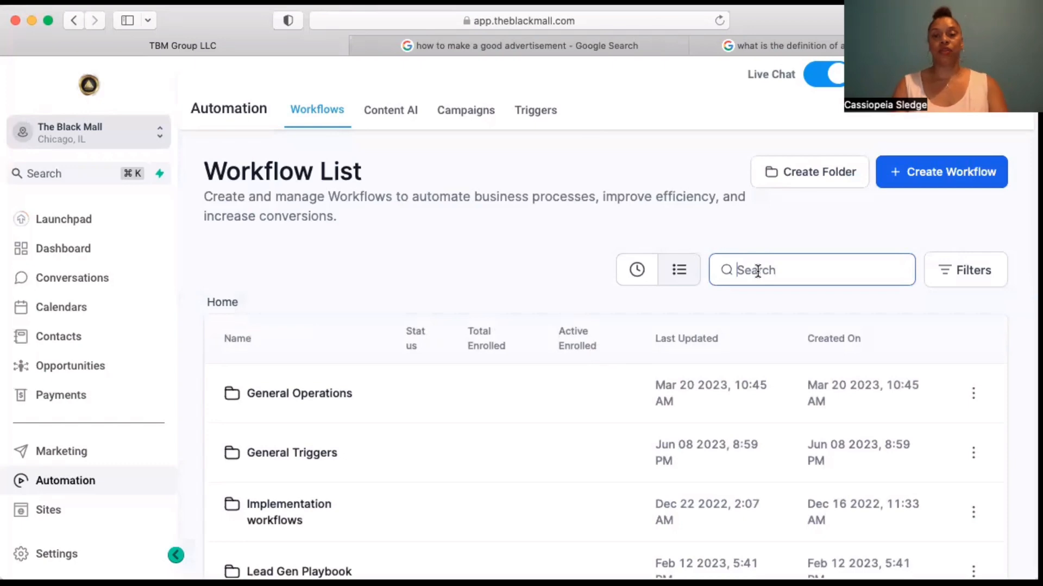
pyautogui.write('sms')
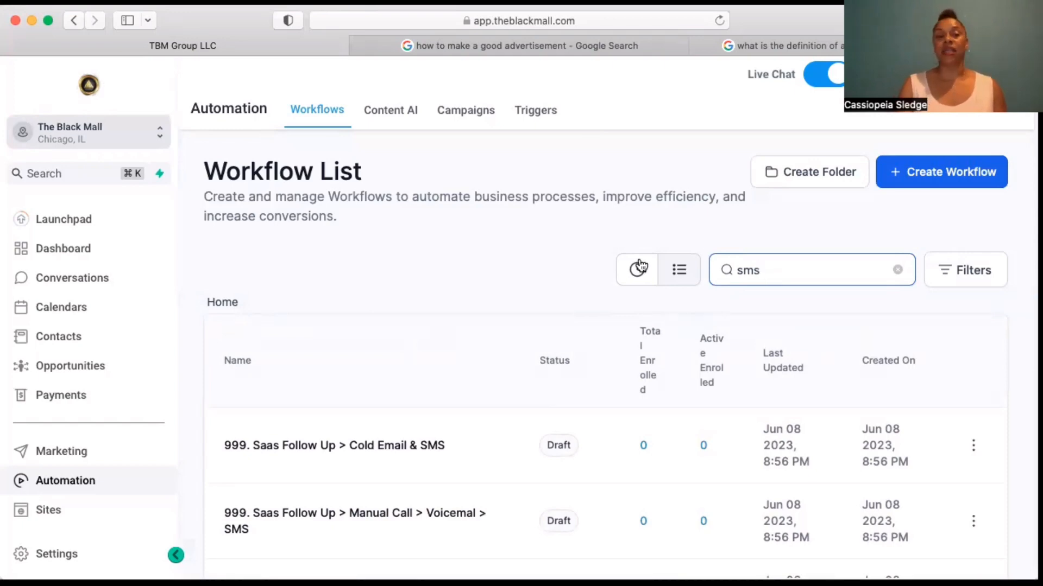
pyautogui.scroll(-2, 613, 326)
pyautogui.scroll(-15, 612, 327)
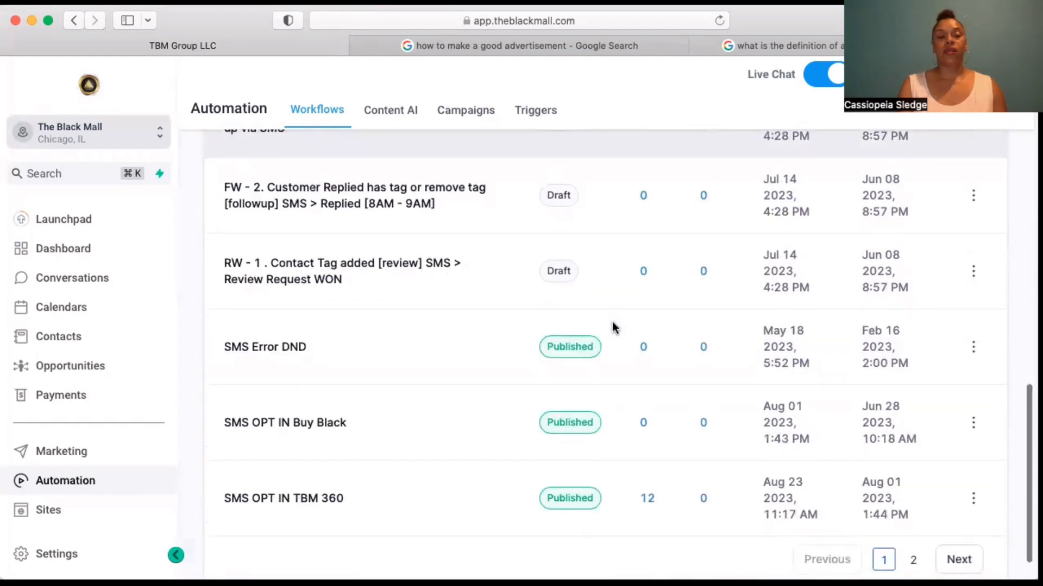
pyautogui.scroll(-1, 611, 326)
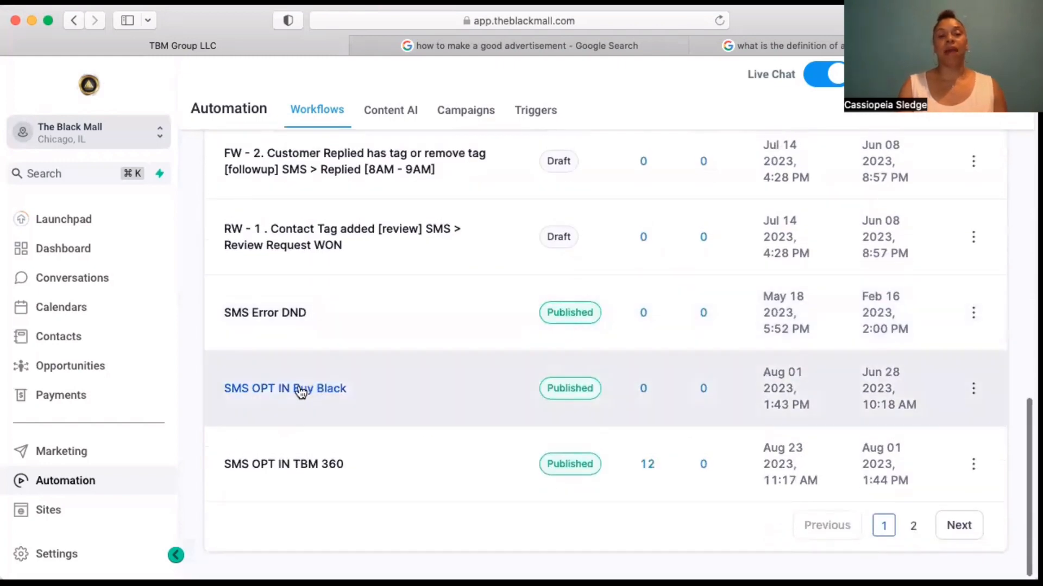
pyautogui.click(298, 389)
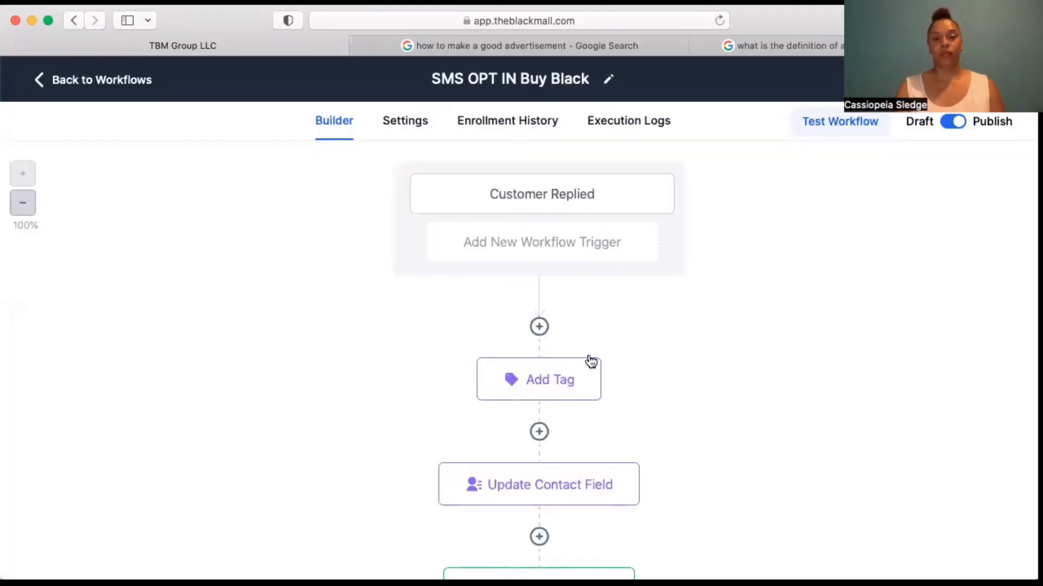
# Review the workflow's Customer Replied trigger and Add Tag action without changing them, and return to the workflow list.
pyautogui.click(552, 199)
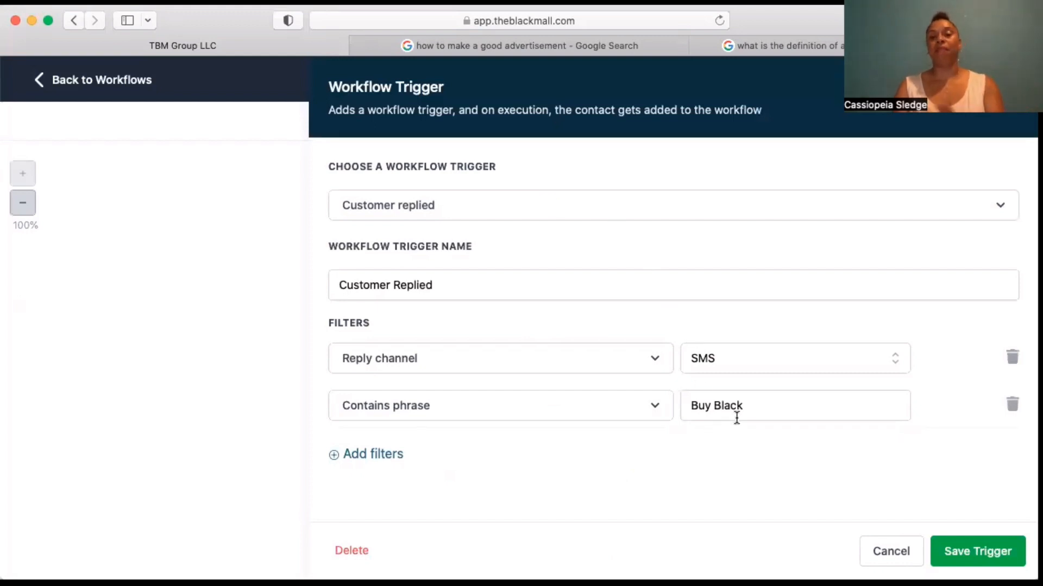
pyautogui.click(885, 553)
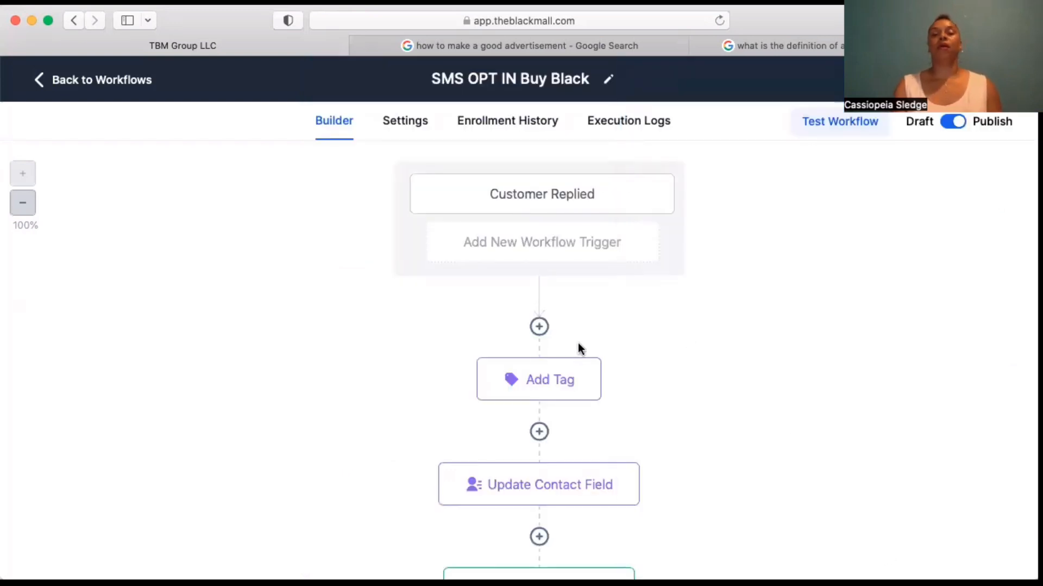
pyautogui.click(565, 386)
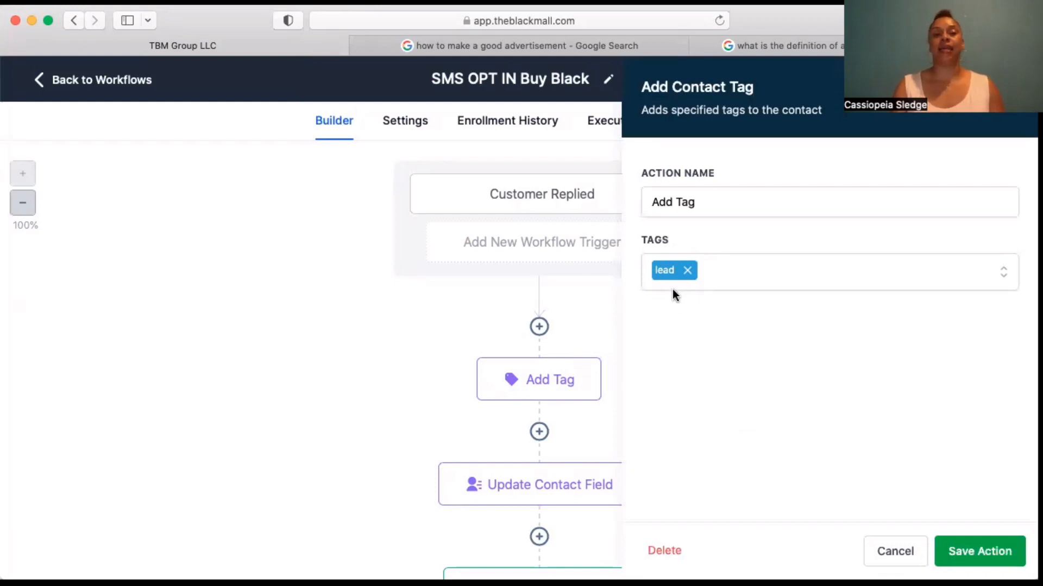
pyautogui.click(884, 551)
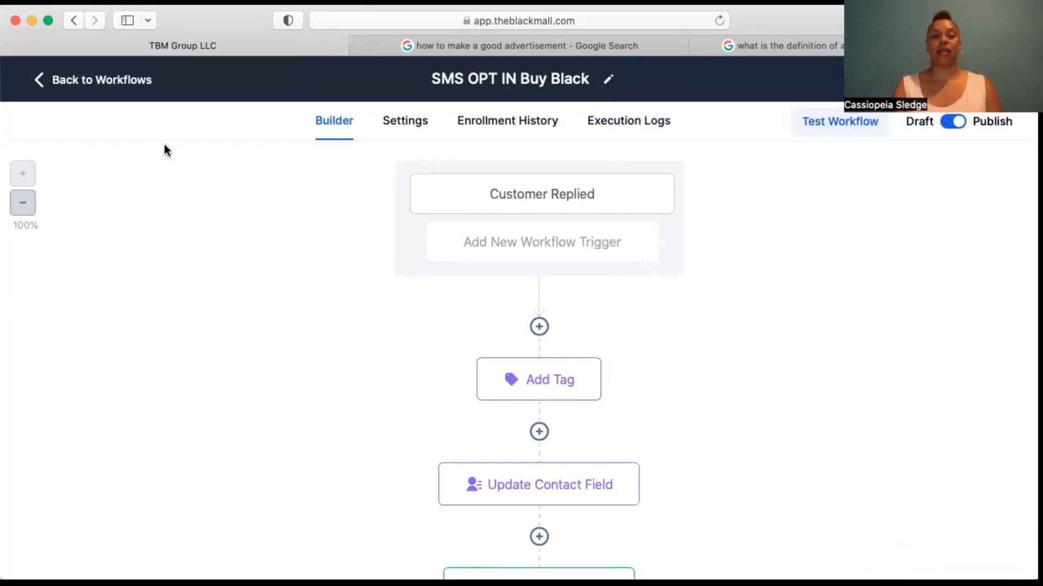
pyautogui.click(41, 87)
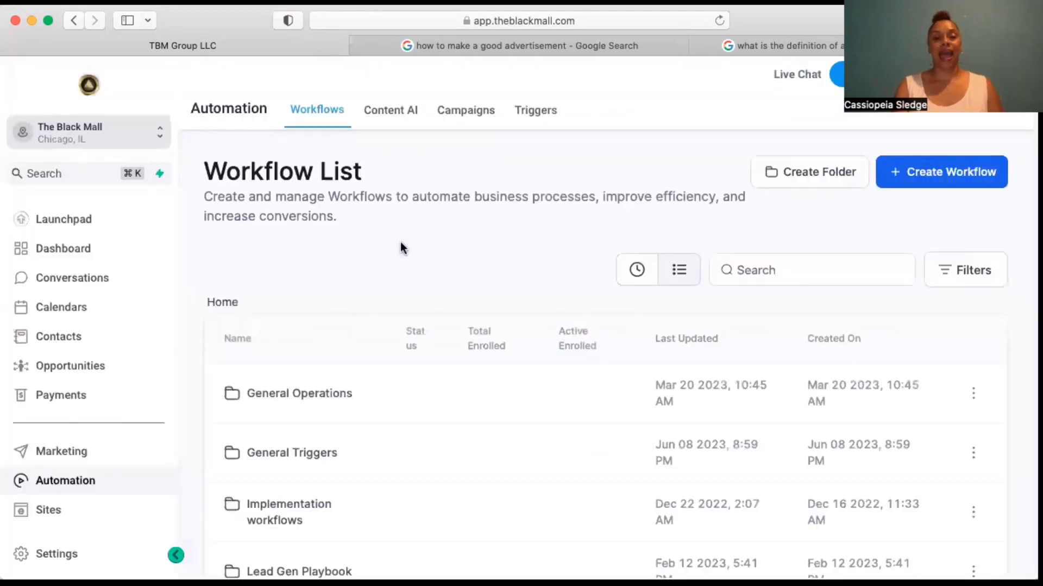
# Search the workflows for "fb", open "Labor Day FB Lead Conversion", and review its Facebook Lead Form Submitted trigger.
pyautogui.scroll(-2, 489, 428)
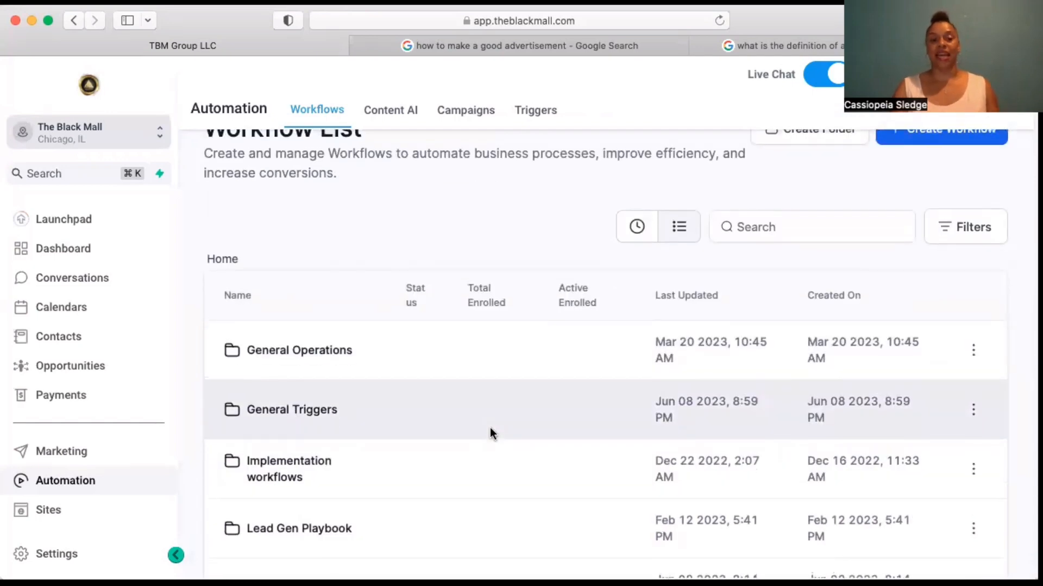
pyautogui.click(741, 231)
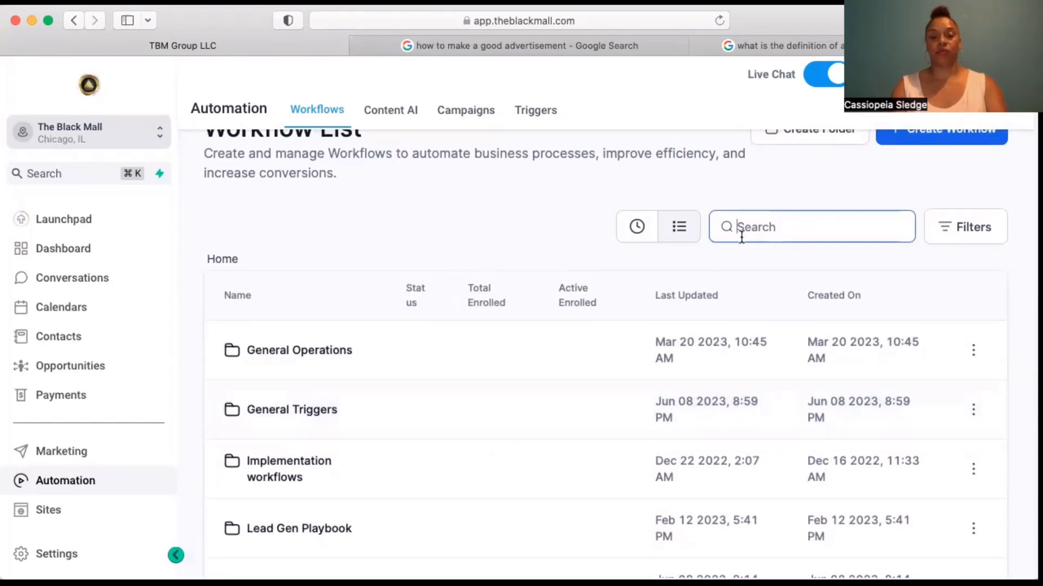
pyautogui.write('fb')
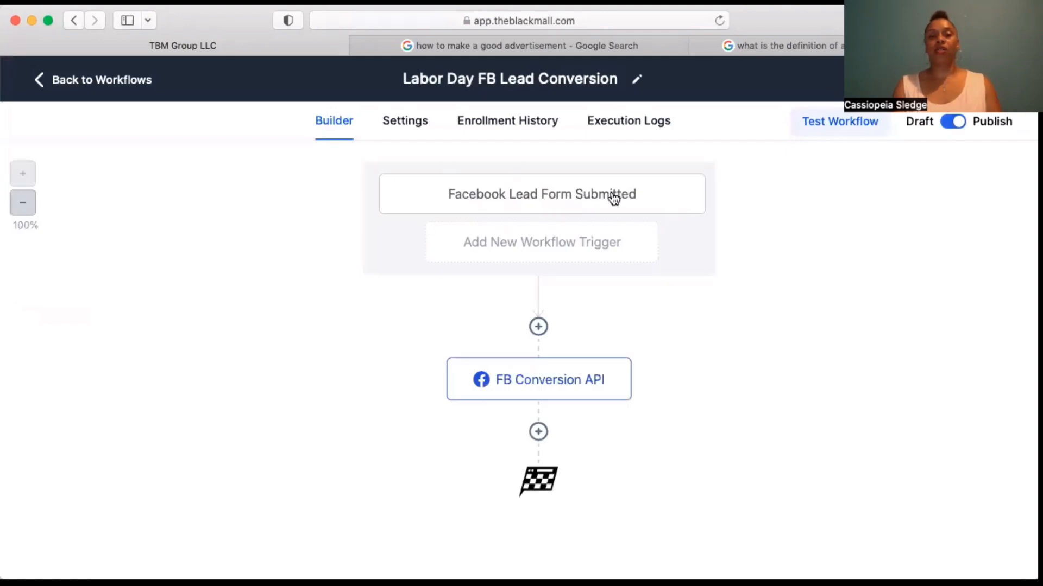
pyautogui.click(514, 205)
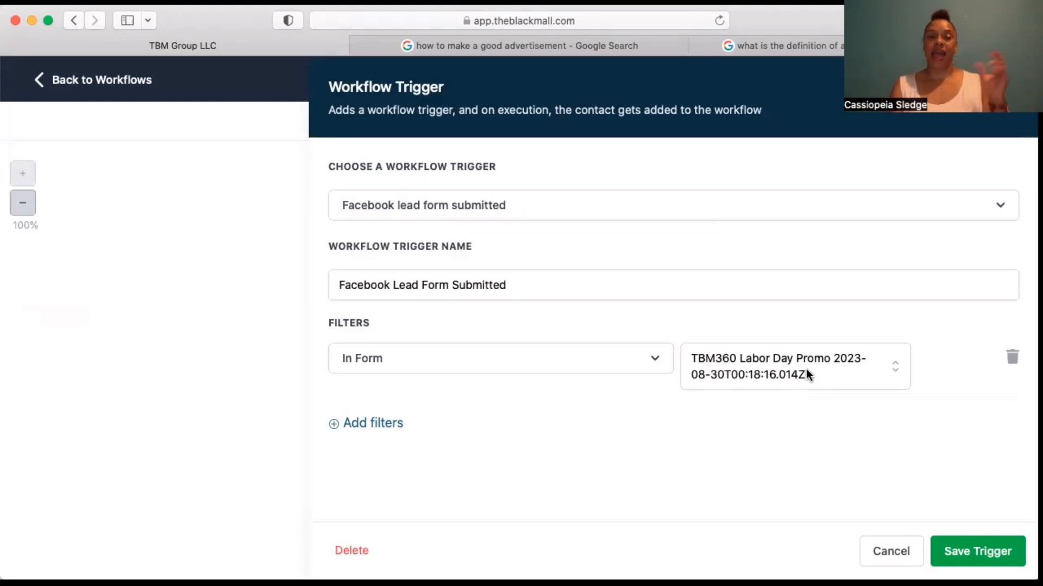
pyautogui.click(887, 552)
# Insert an Add Contact Tag action before FB Conversion API and select the "lead" tag for it.
pyautogui.click(538, 327)
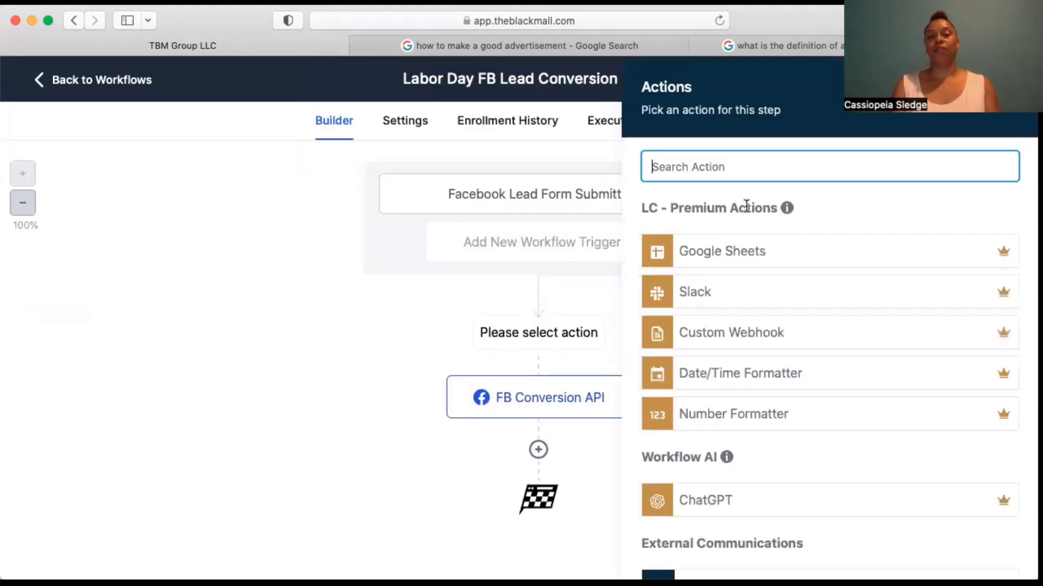
pyautogui.write('cont')
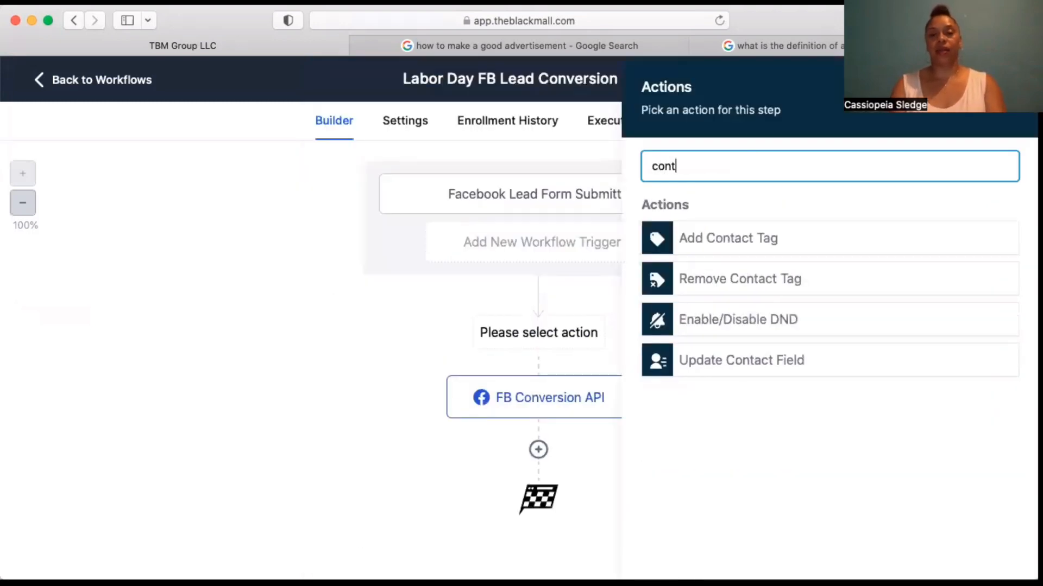
pyautogui.click(727, 244)
pyautogui.click(732, 271)
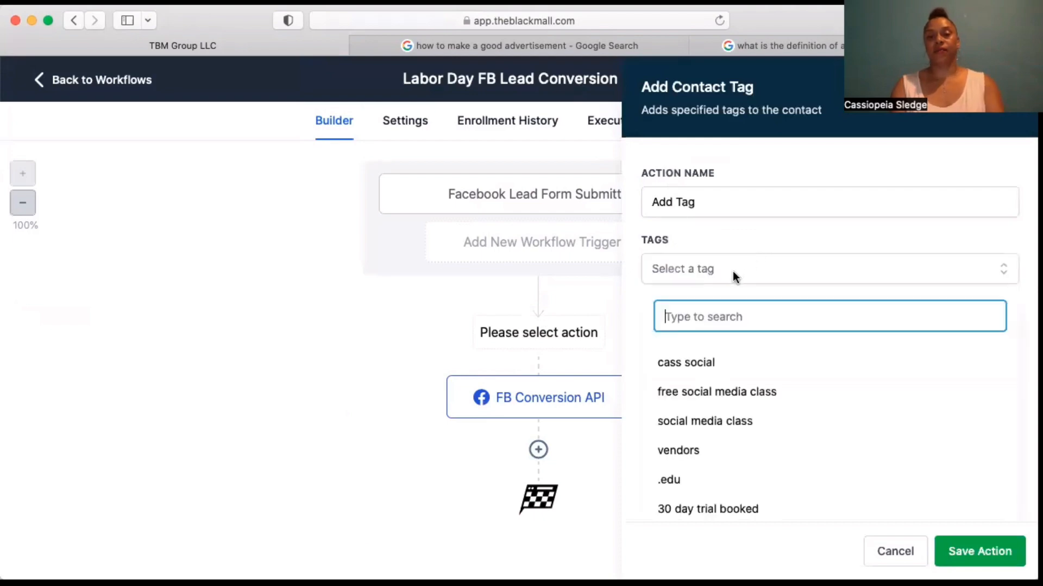
pyautogui.write('lead')
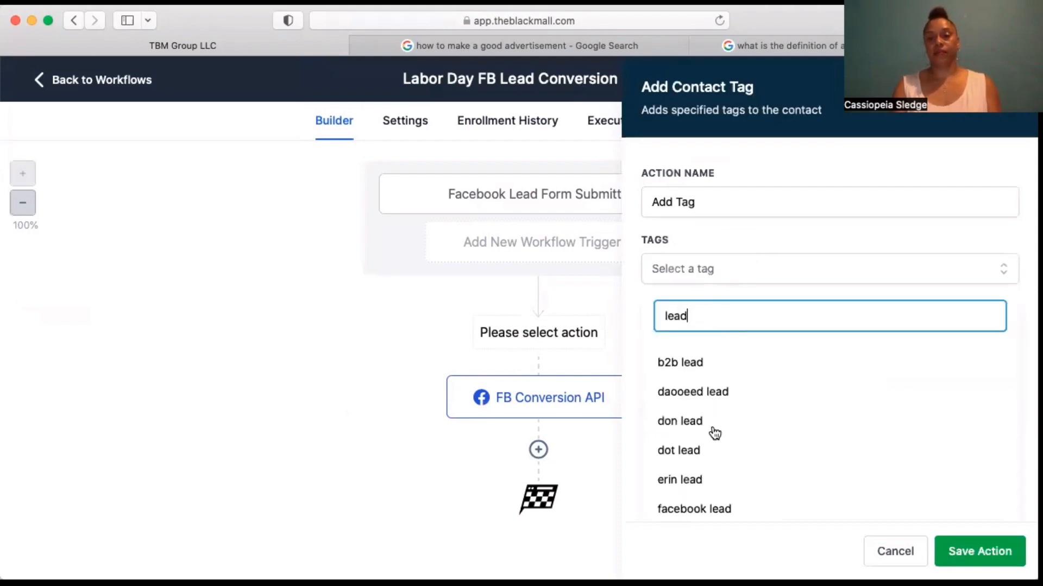
pyautogui.scroll(-5, 710, 433)
pyautogui.click(671, 476)
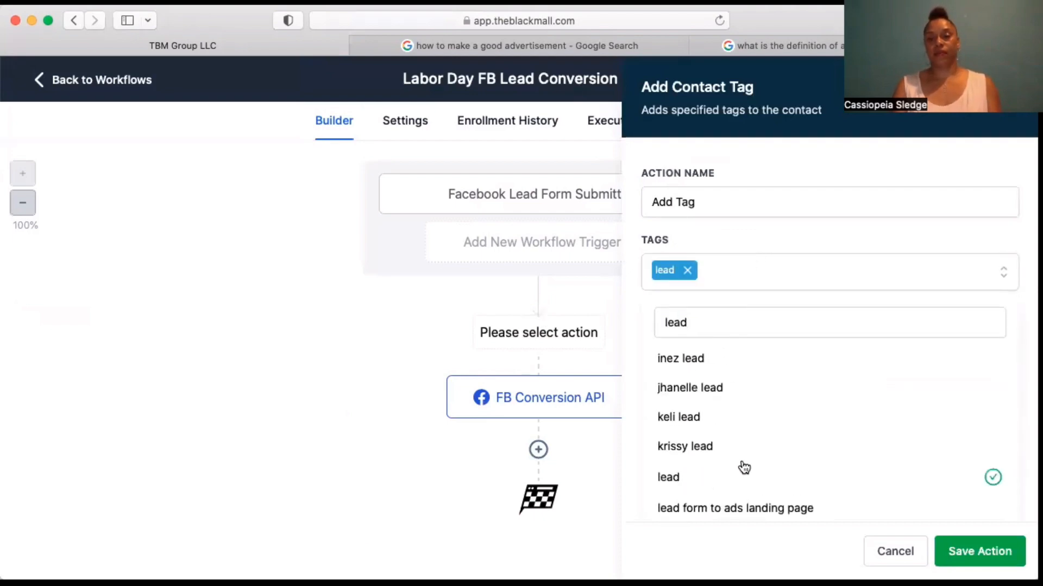
# Select "facebook lead" as a second tag for the action, then cancel the action and leave the workflow.
pyautogui.scroll(3, 786, 456)
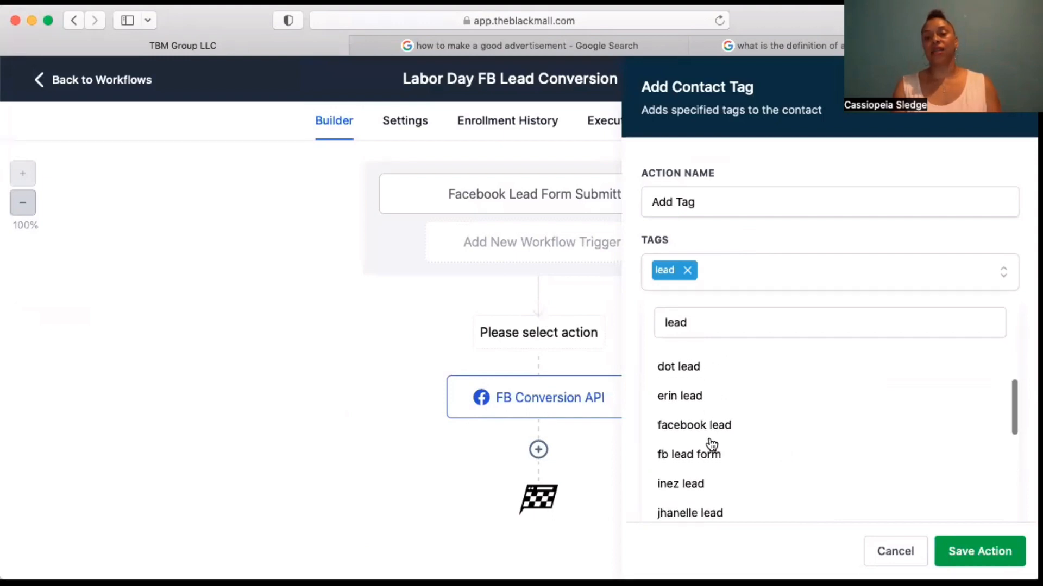
pyautogui.click(691, 426)
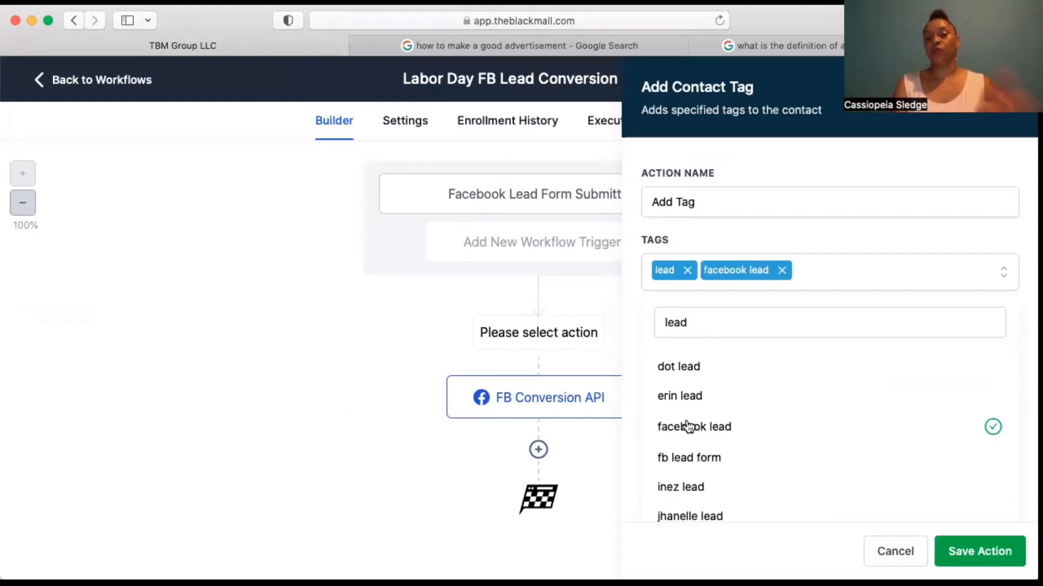
pyautogui.click(942, 560)
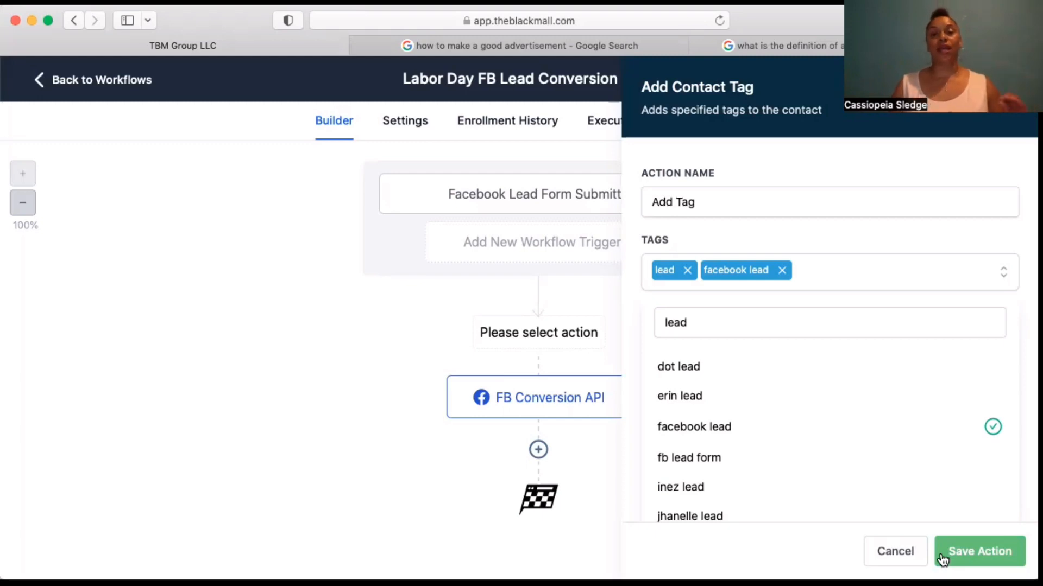
pyautogui.click(902, 552)
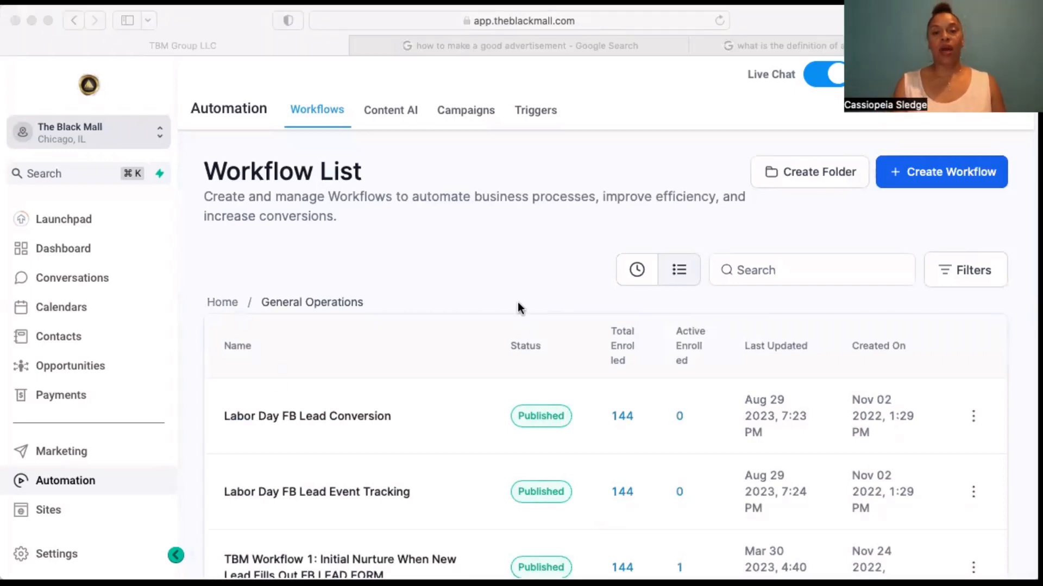
# Go to the contacts list and open its filter options.
pyautogui.click(996, 219)
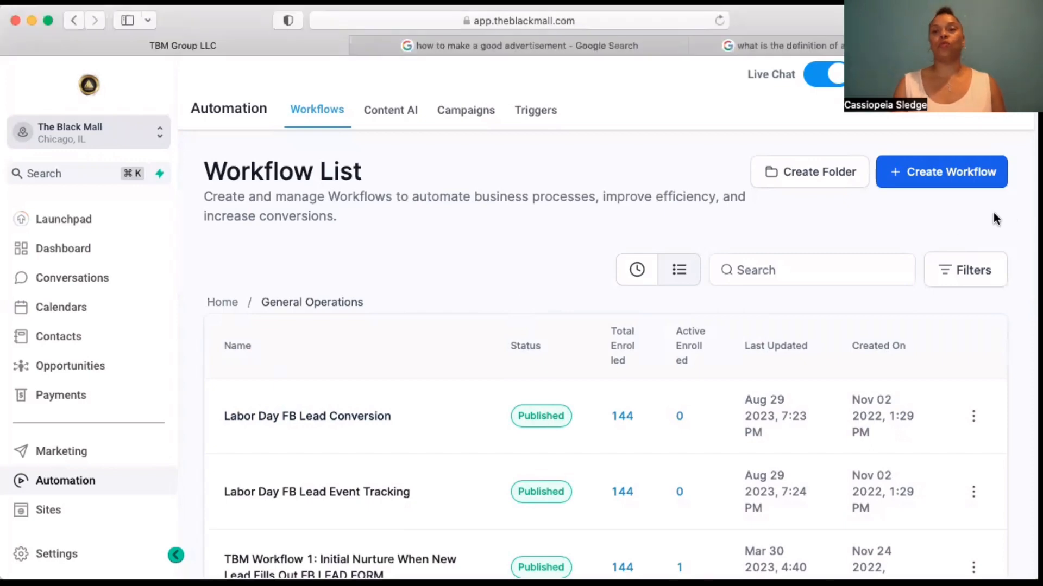
pyautogui.click(53, 335)
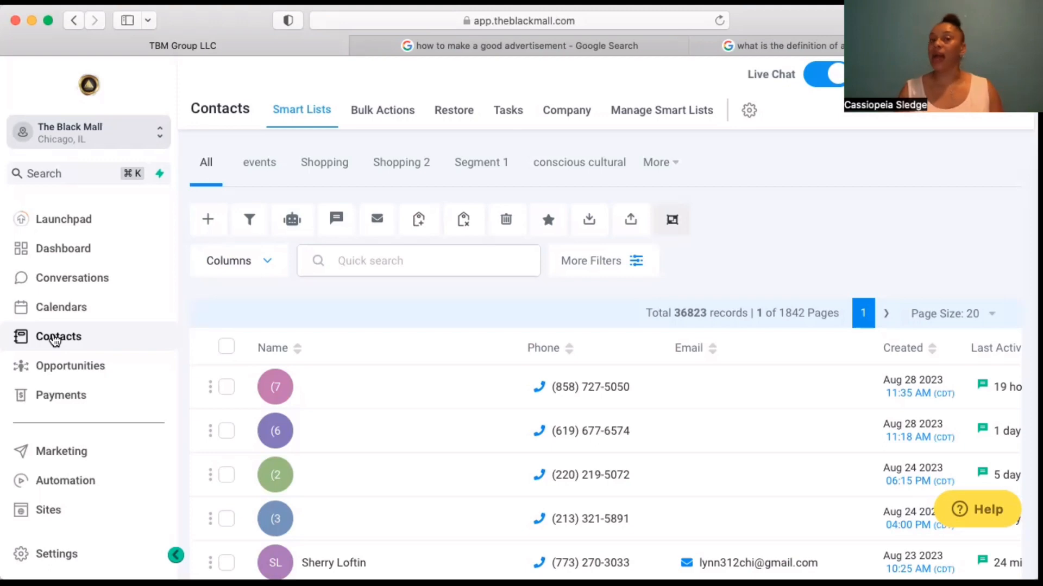
pyautogui.click(636, 262)
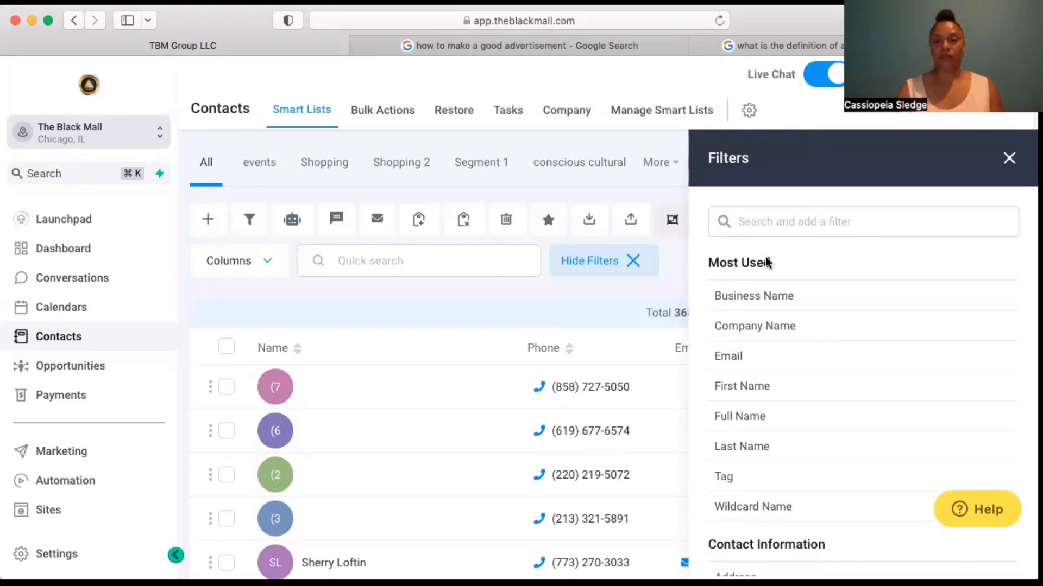
# Examine the available contact filters, from the most used fields through contact information, contact activity and opportunity information.
pyautogui.scroll(-2, 787, 365)
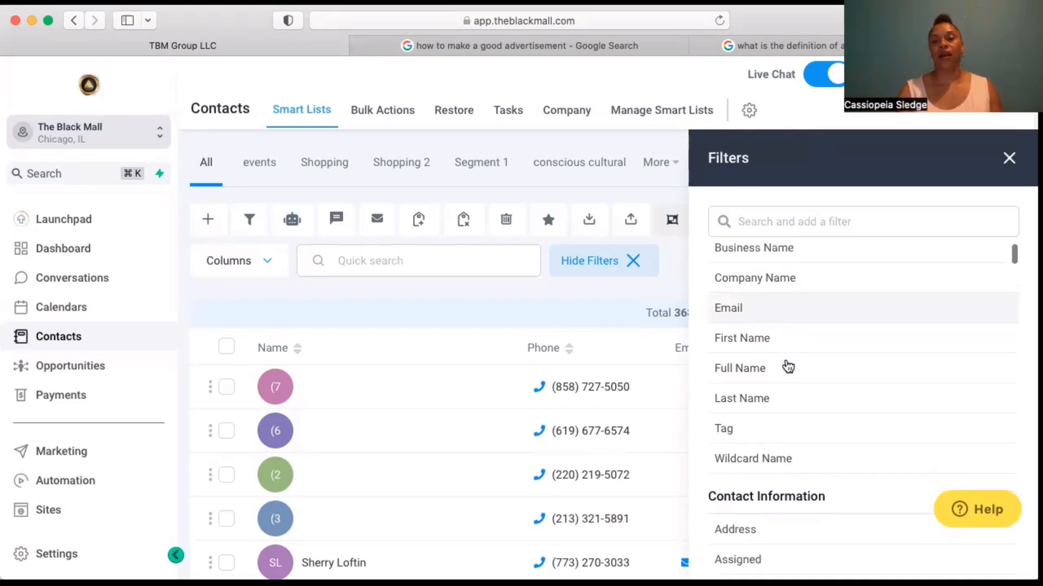
pyautogui.scroll(2, 787, 366)
pyautogui.click(1008, 159)
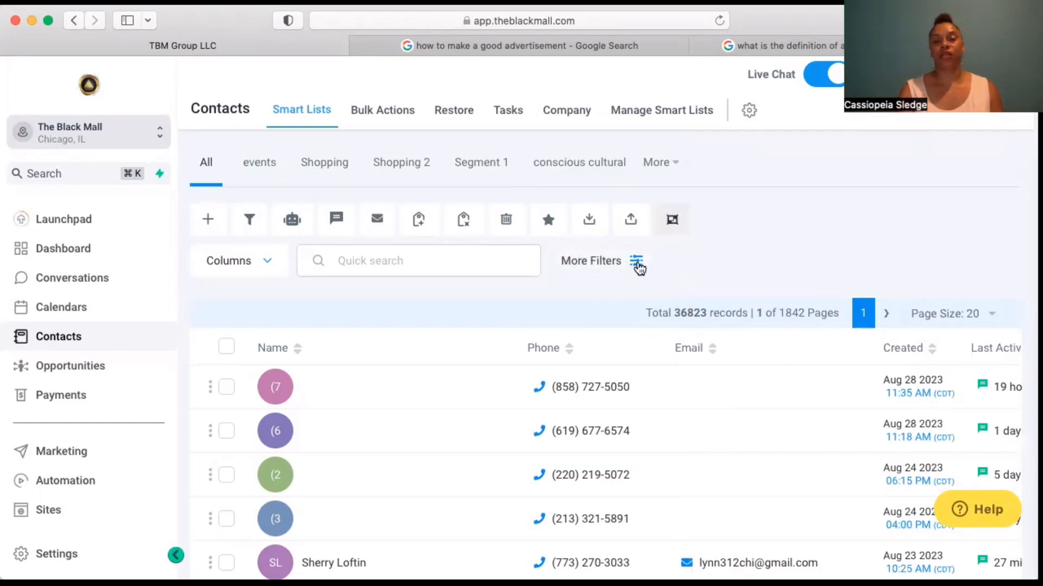
pyautogui.click(637, 266)
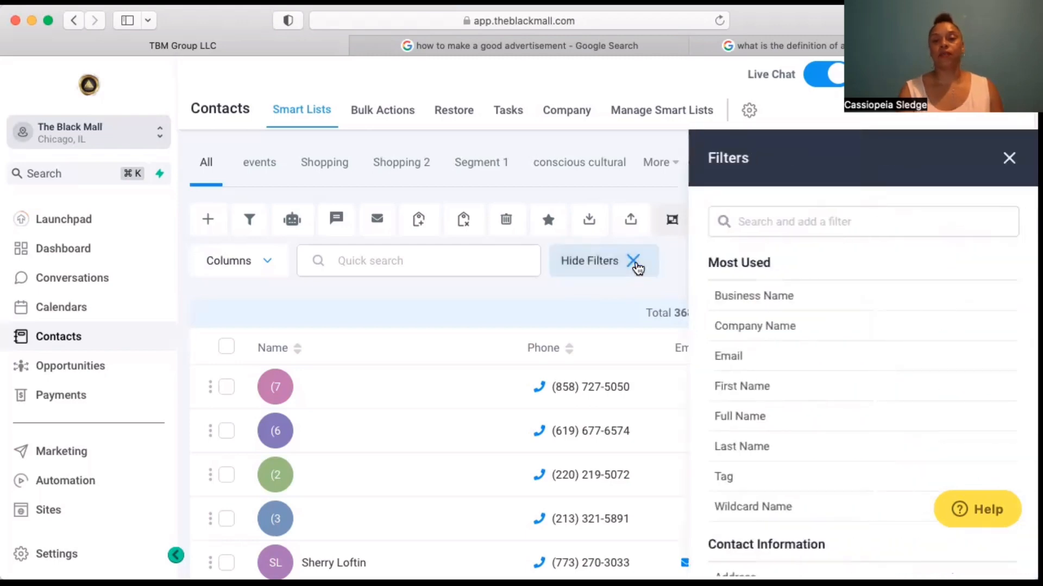
pyautogui.scroll(-3, 826, 351)
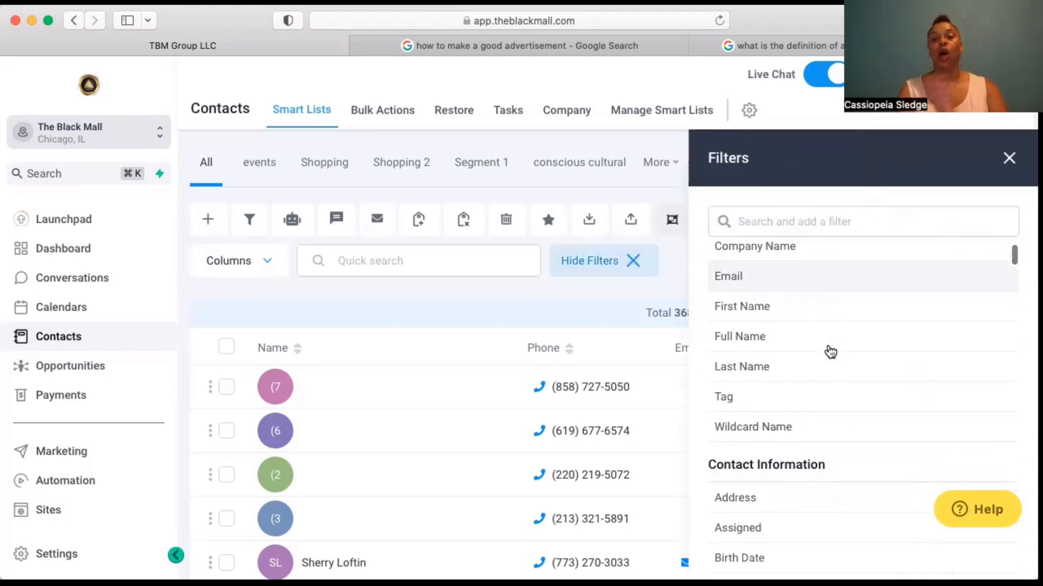
pyautogui.scroll(-9, 830, 352)
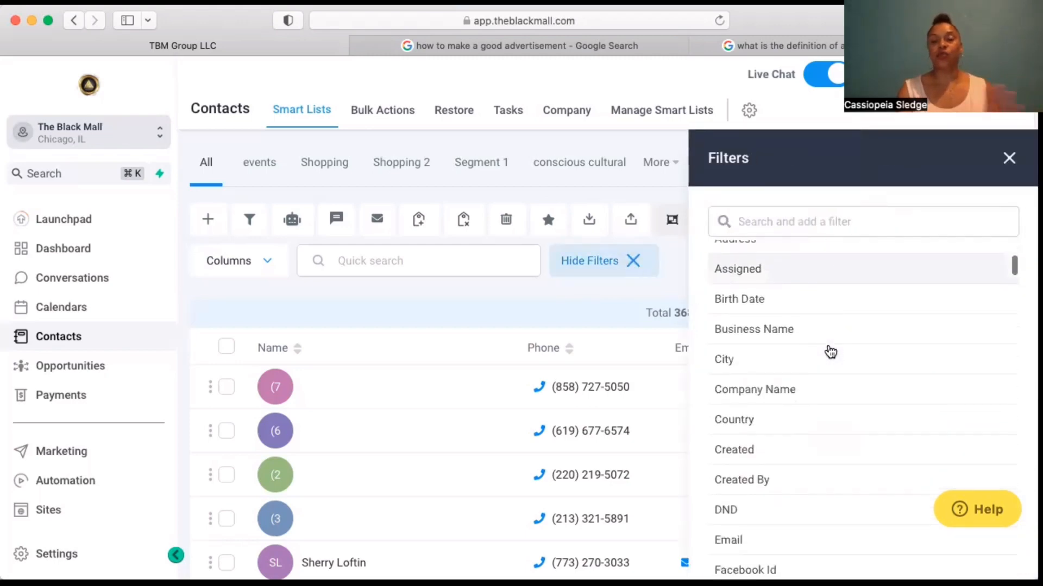
pyautogui.scroll(-10, 831, 352)
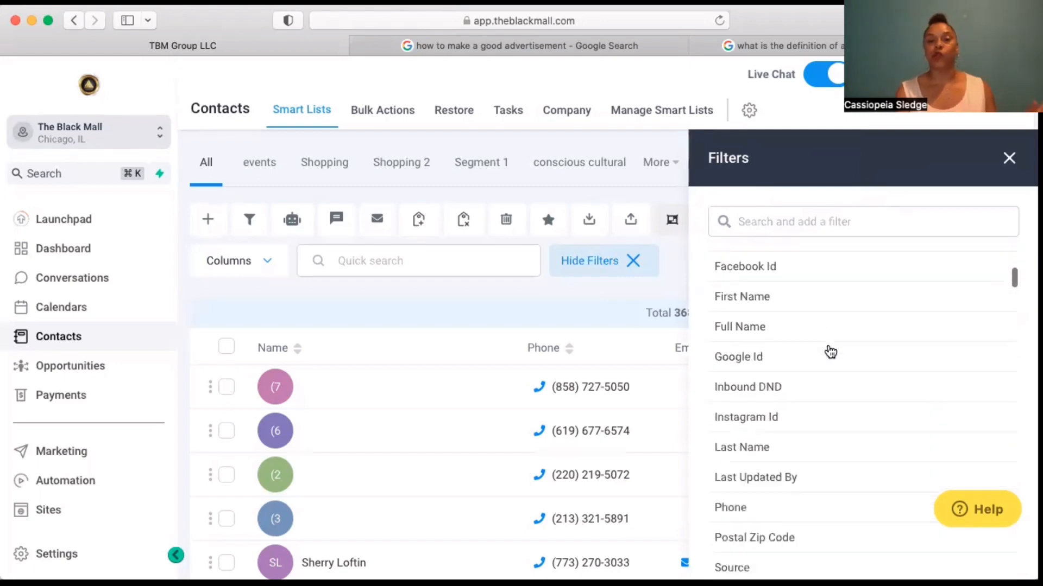
pyautogui.scroll(-10, 831, 352)
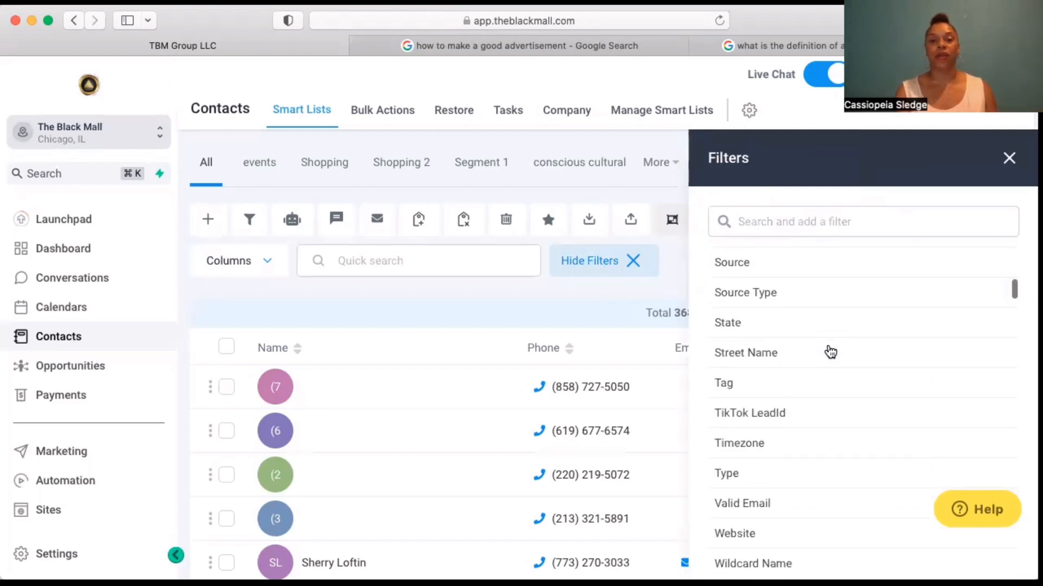
pyautogui.scroll(-8, 831, 352)
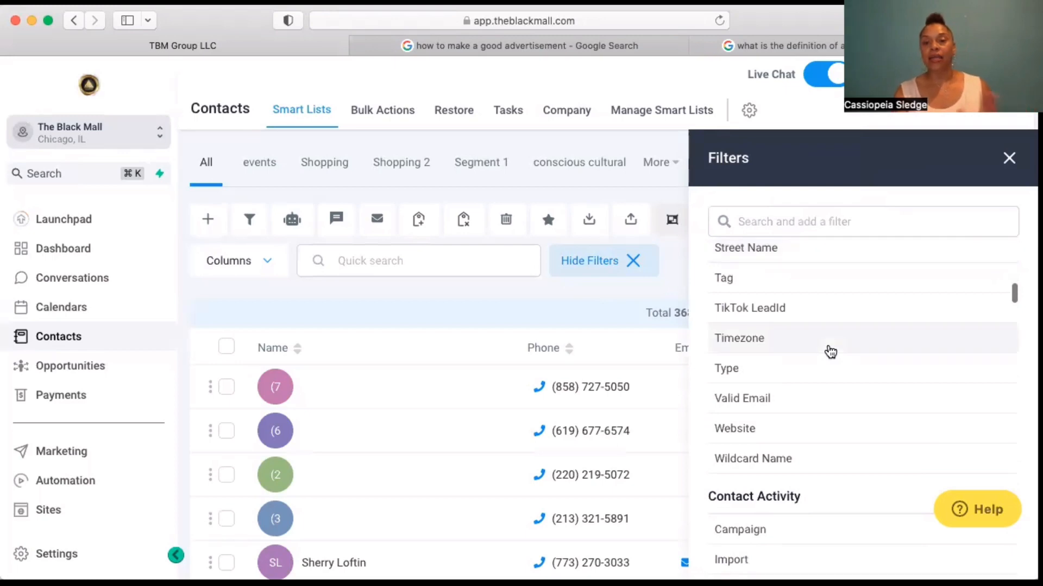
pyautogui.scroll(-6, 831, 352)
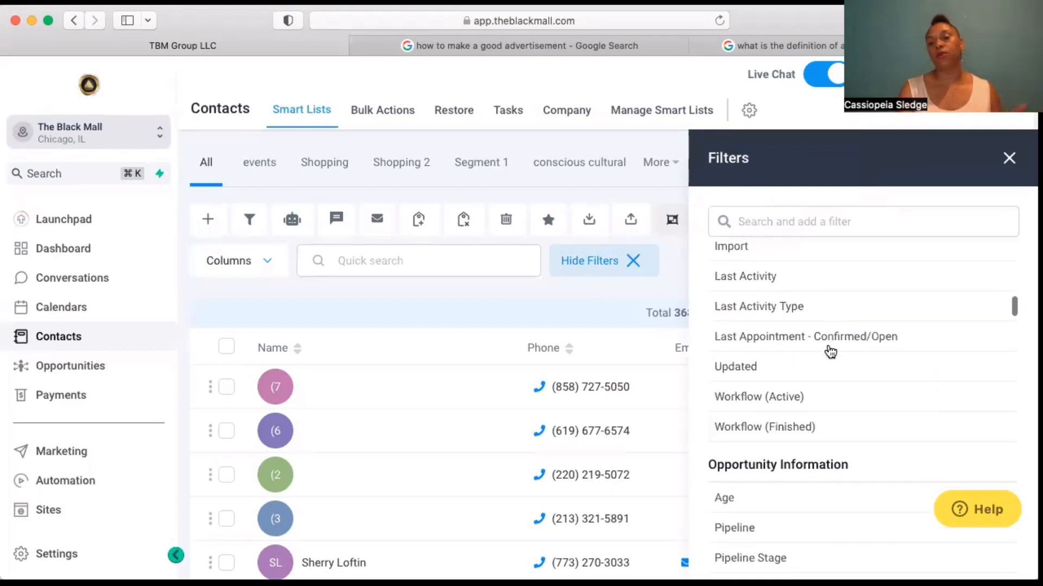
pyautogui.scroll(20, 830, 351)
pyautogui.scroll(5, 830, 352)
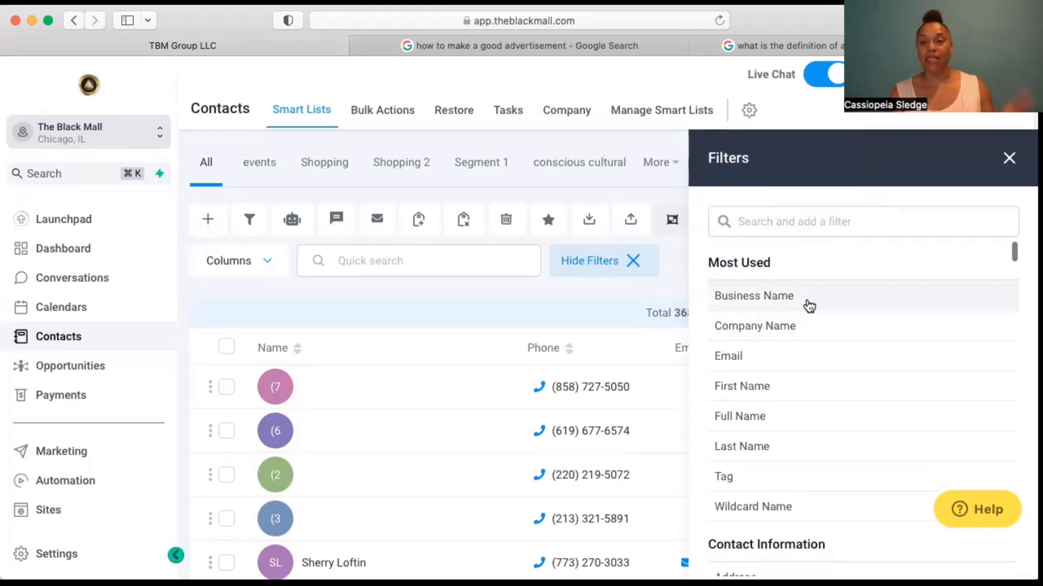
pyautogui.scroll(-2, 817, 341)
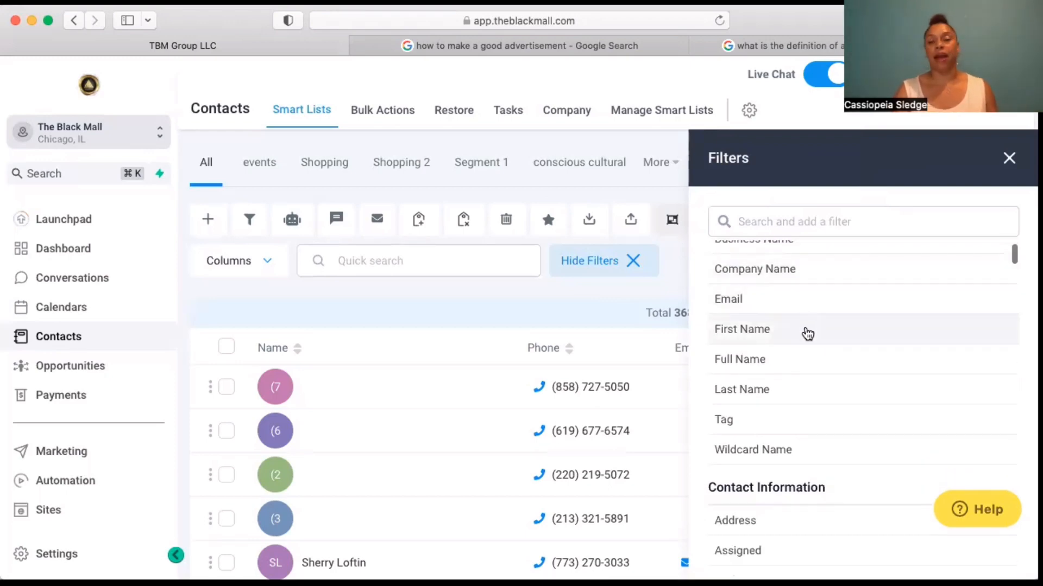
pyautogui.scroll(-2, 807, 334)
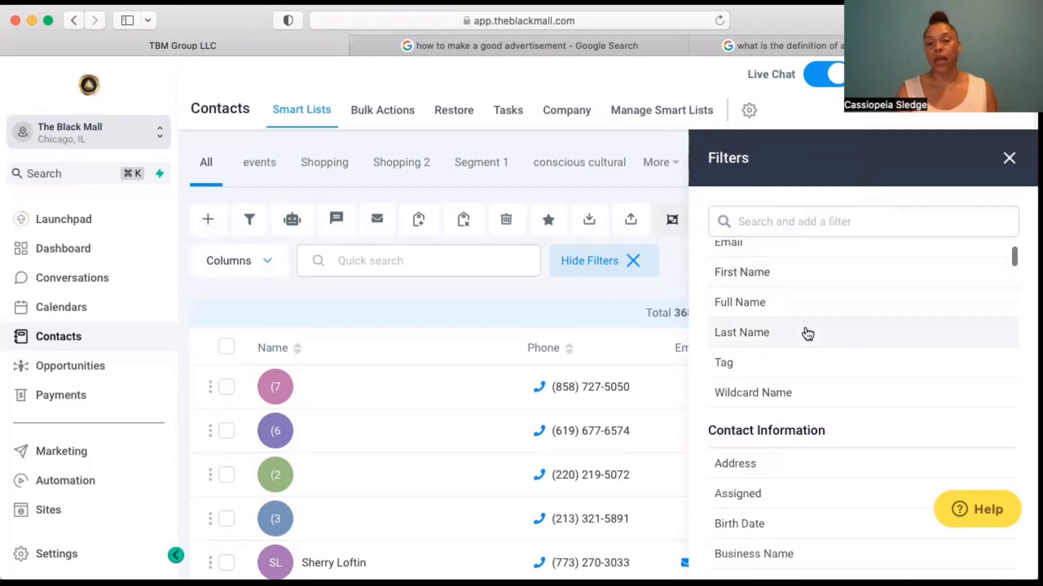
pyautogui.scroll(-4, 784, 367)
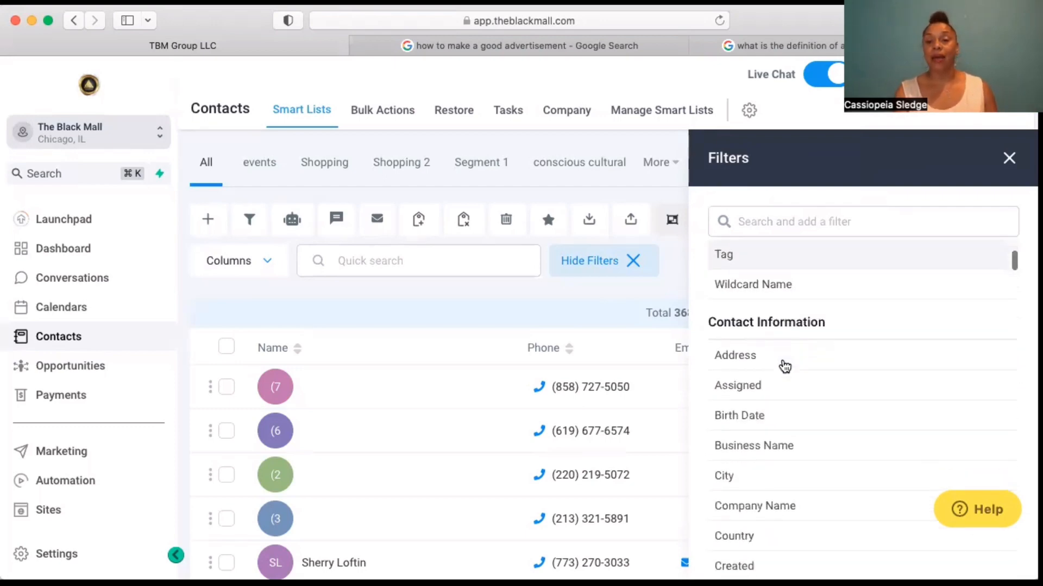
pyautogui.scroll(-2, 815, 380)
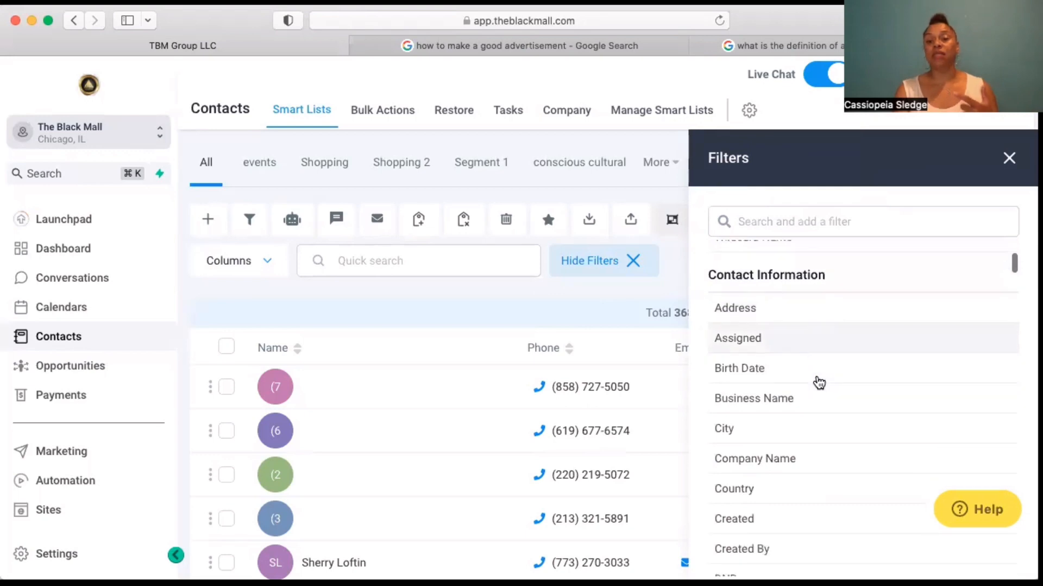
pyautogui.scroll(8, 776, 433)
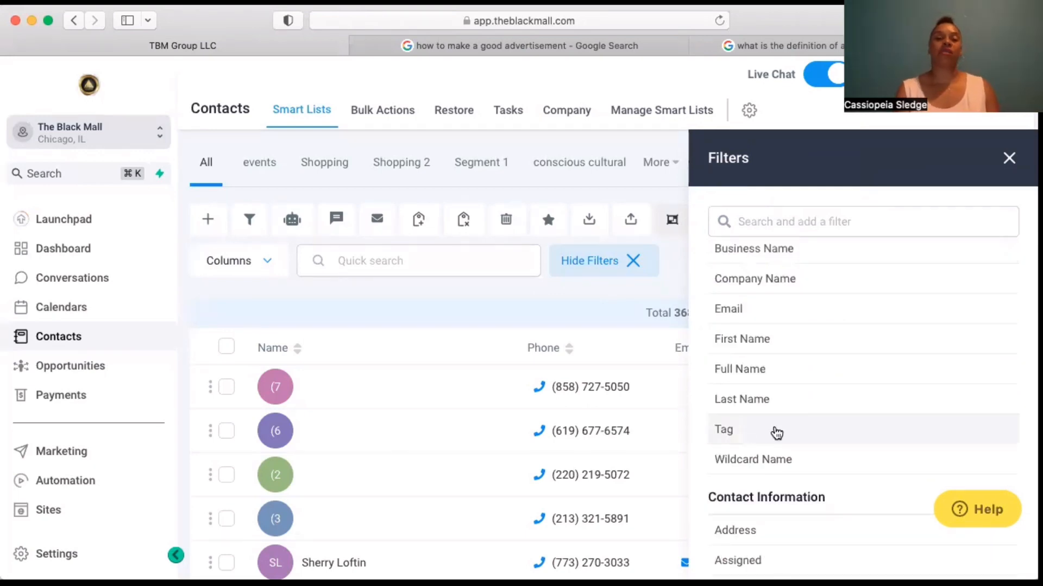
# Filter the contacts by Tag with the condition "Is not empty", and remove that filter again.
pyautogui.click(777, 432)
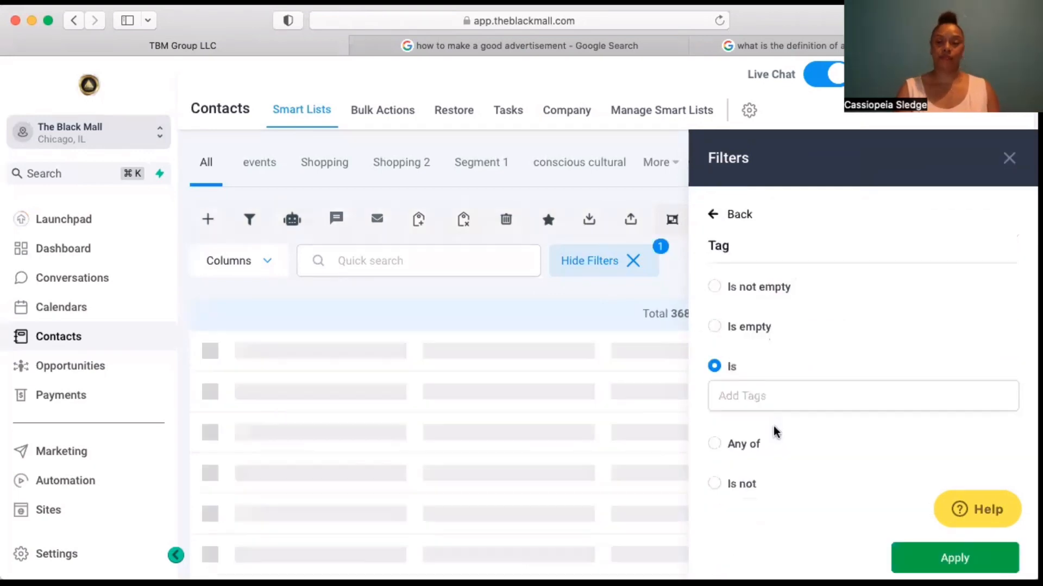
pyautogui.click(728, 214)
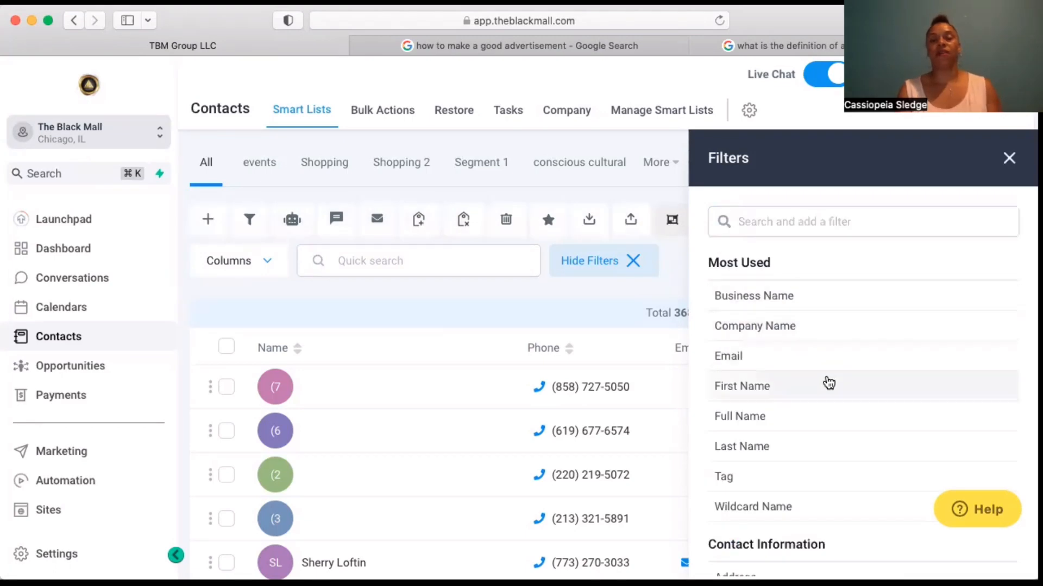
pyautogui.scroll(-2, 833, 393)
pyautogui.scroll(-1, 833, 393)
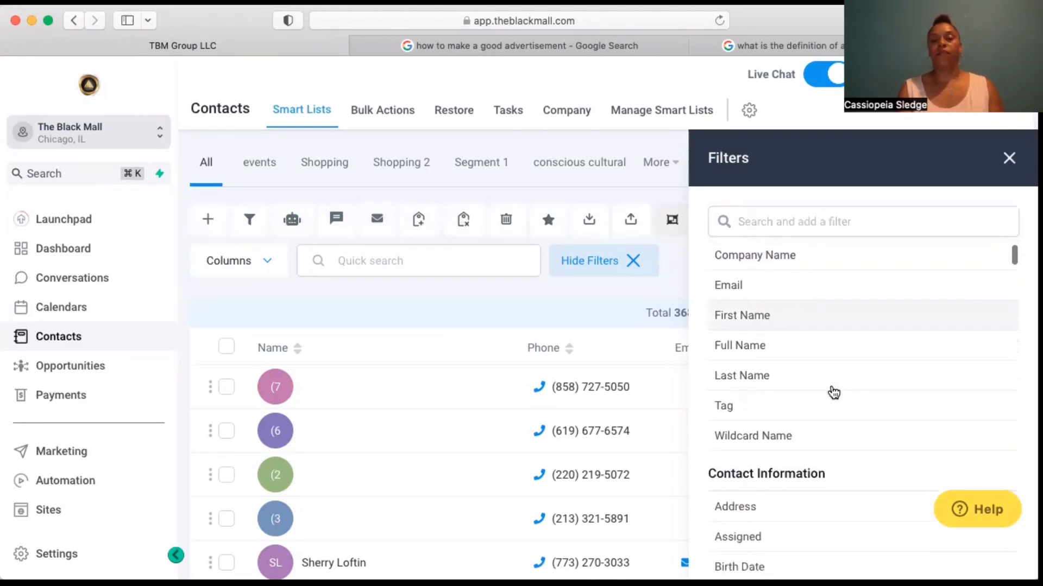
pyautogui.click(744, 413)
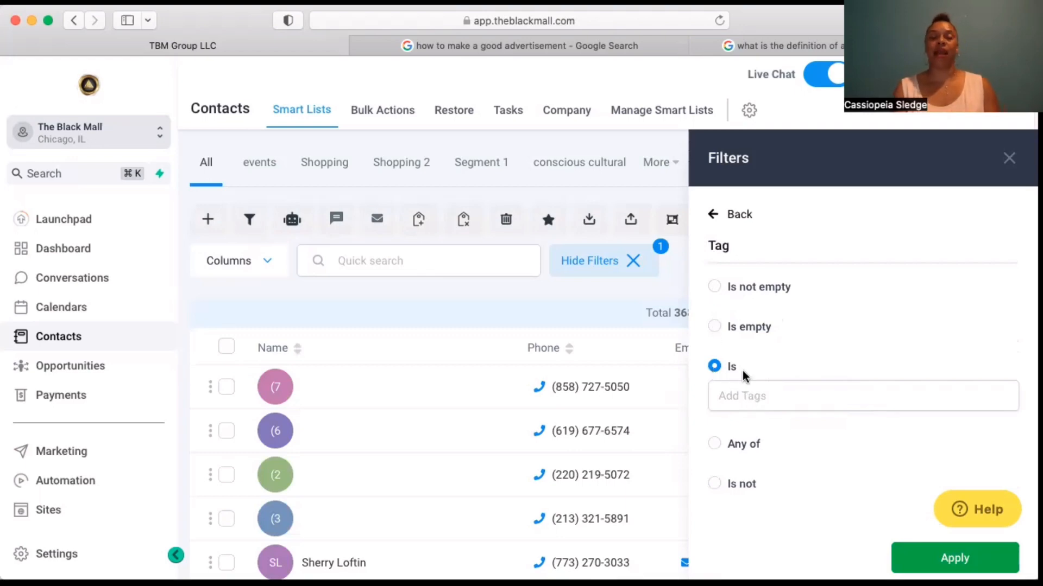
pyautogui.click(714, 287)
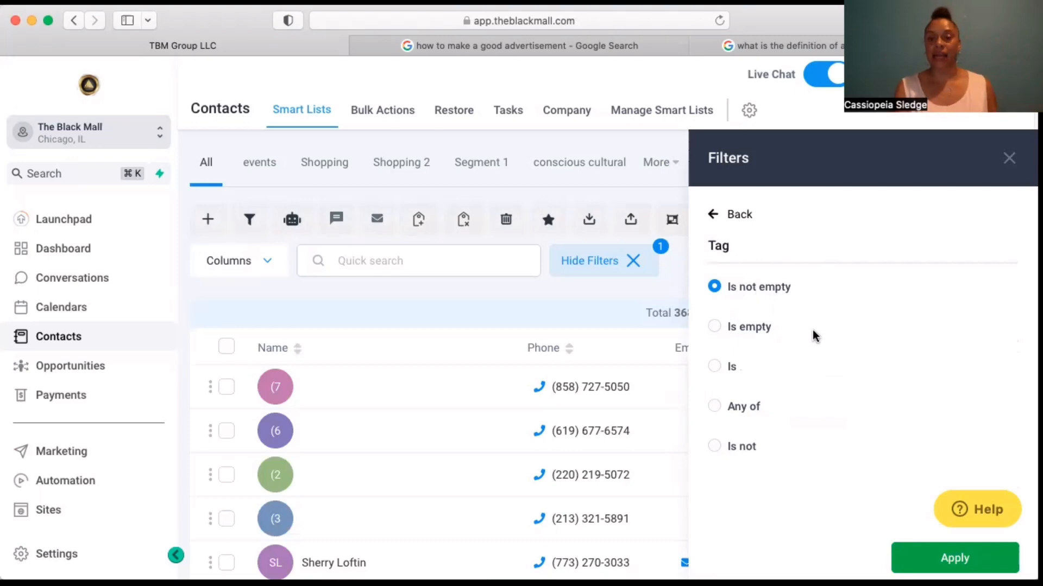
pyautogui.click(964, 549)
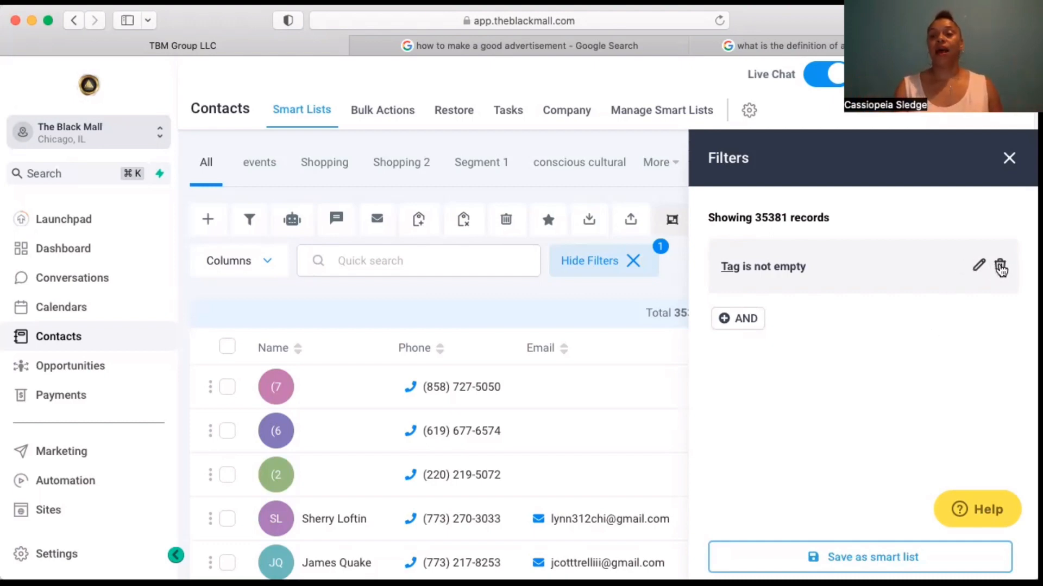
pyautogui.click(1001, 268)
# Filter the contacts to those whose Tag is "vendors".
pyautogui.click(767, 480)
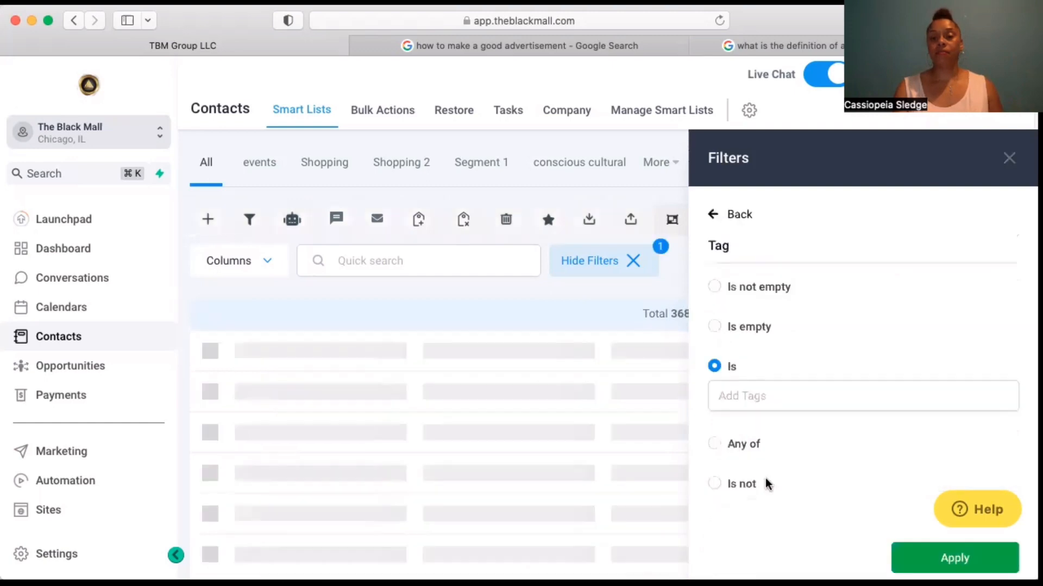
pyautogui.click(732, 395)
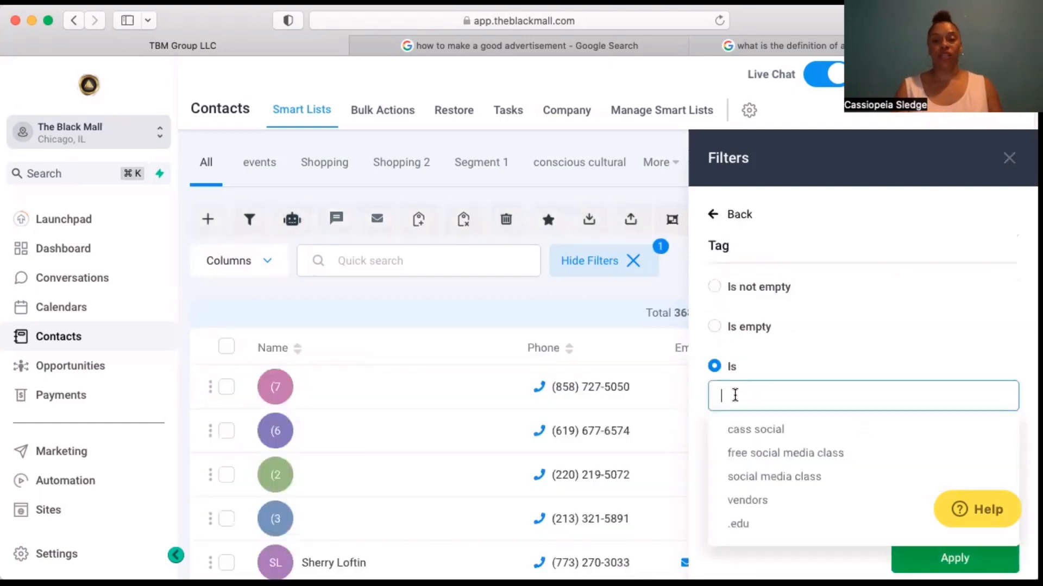
pyautogui.click(749, 500)
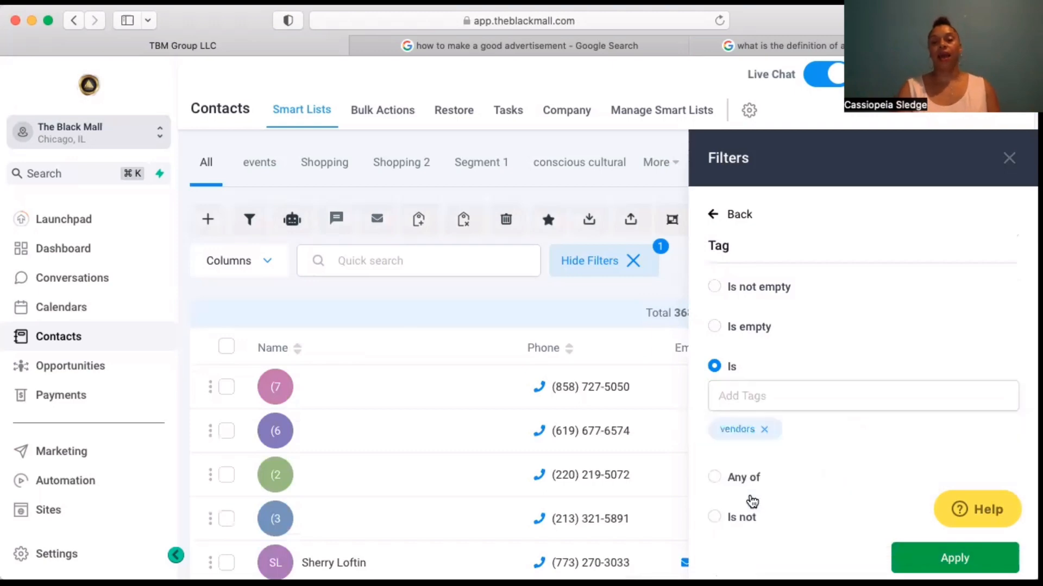
pyautogui.click(915, 562)
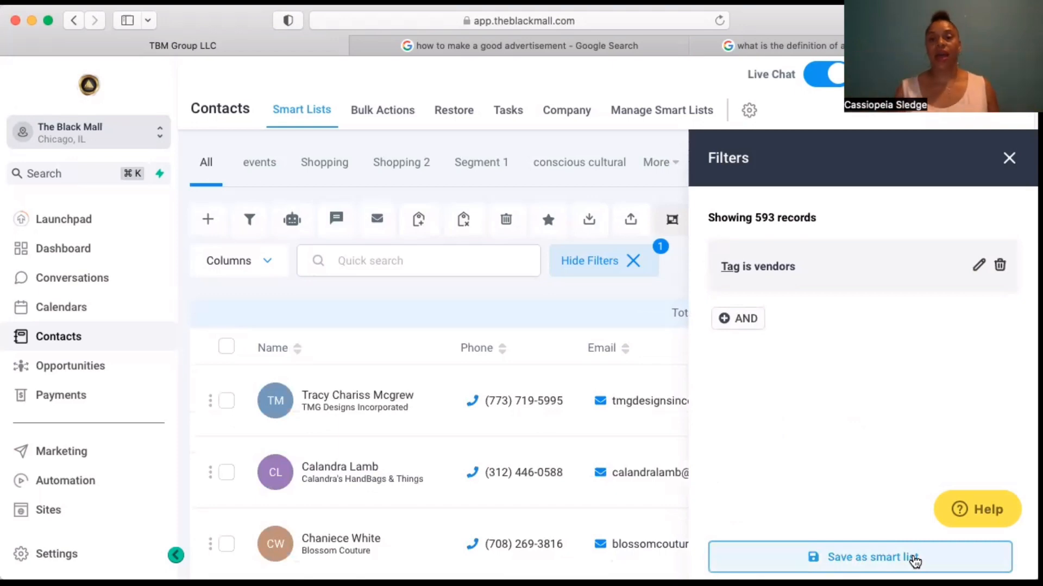
# Add an AND condition to the contact filter requiring that Email is not empty.
pyautogui.click(740, 321)
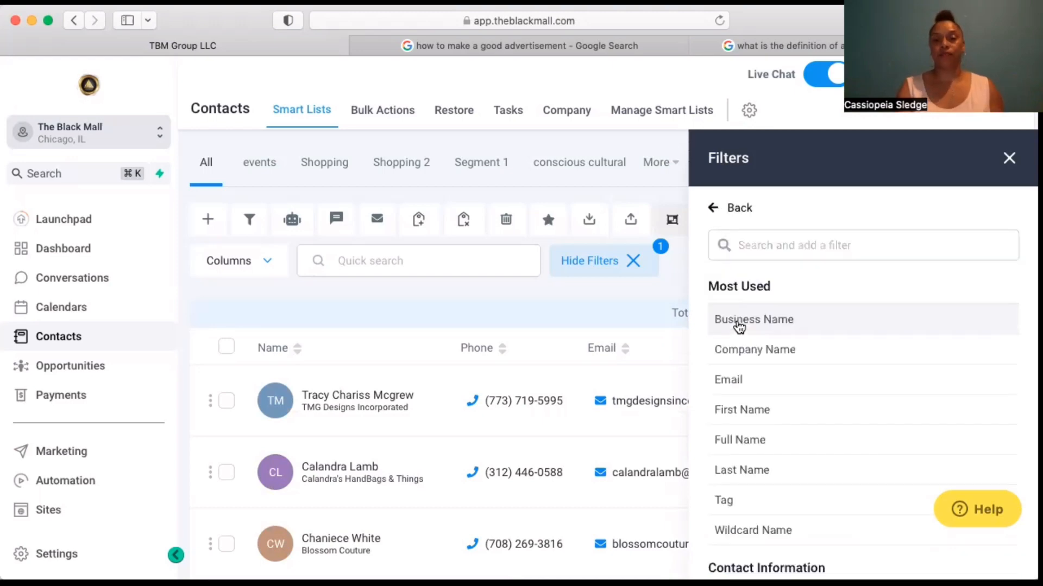
pyautogui.click(745, 383)
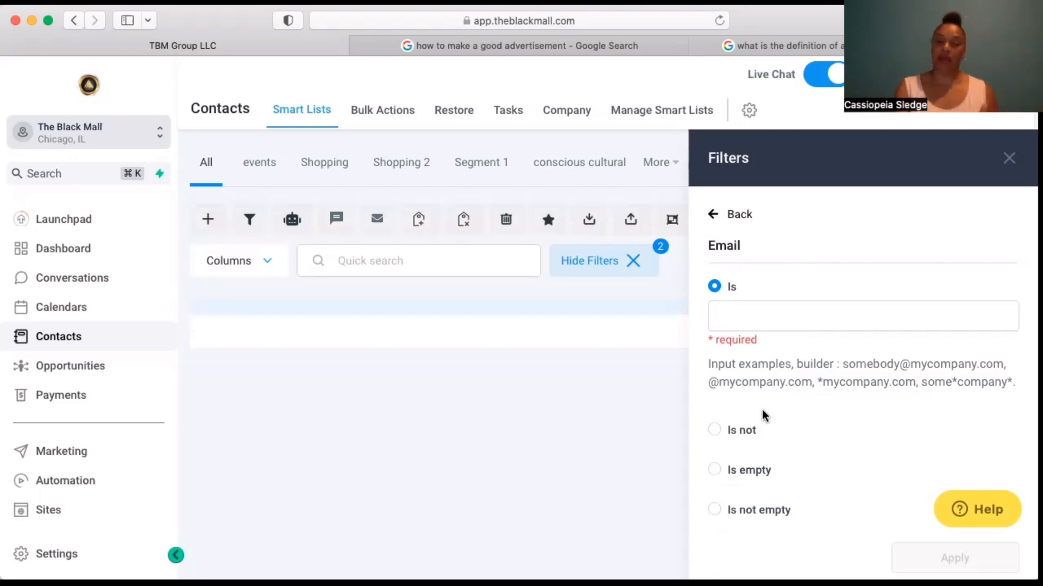
pyautogui.click(715, 511)
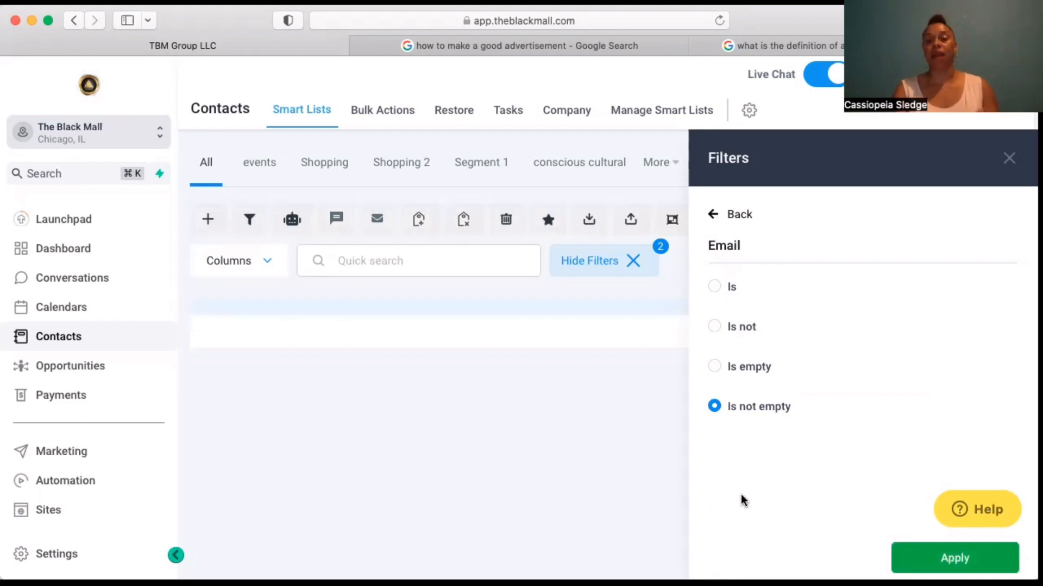
pyautogui.click(933, 559)
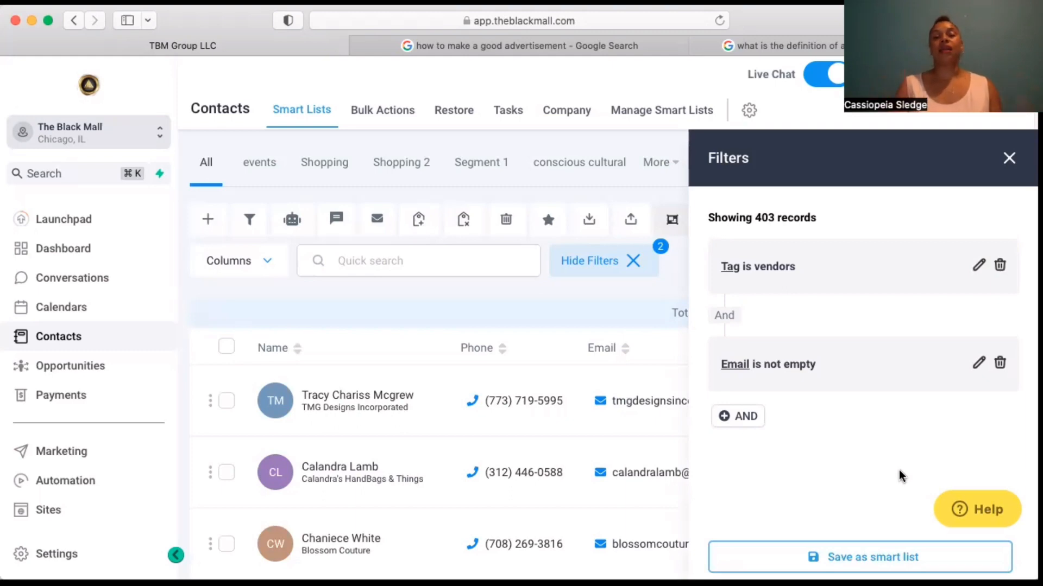
# Add an AND condition to the contact filter requiring that DND is not "Enabled for Email".
pyautogui.click(740, 418)
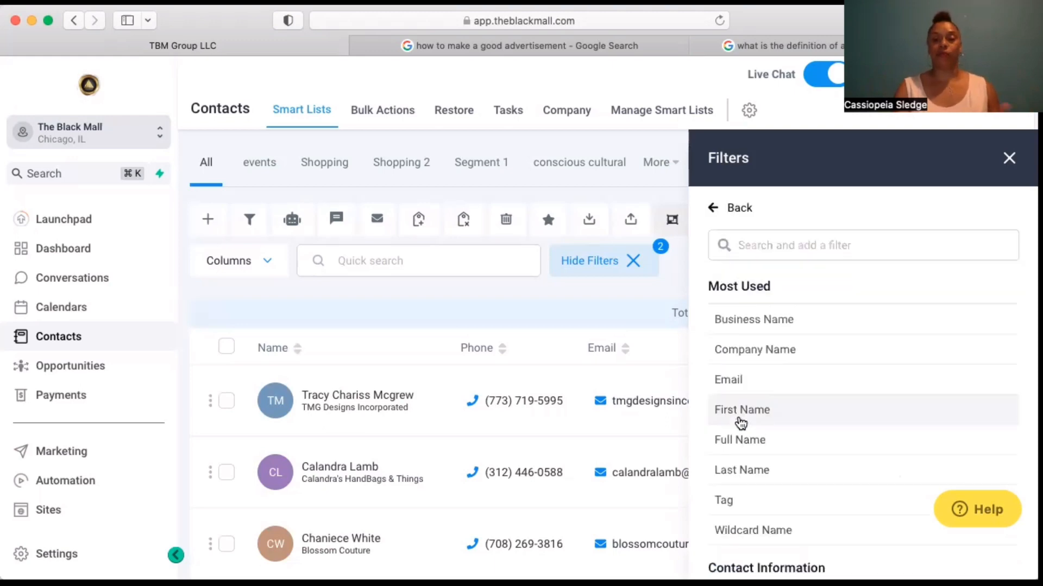
pyautogui.scroll(-5, 820, 467)
pyautogui.scroll(-5, 827, 474)
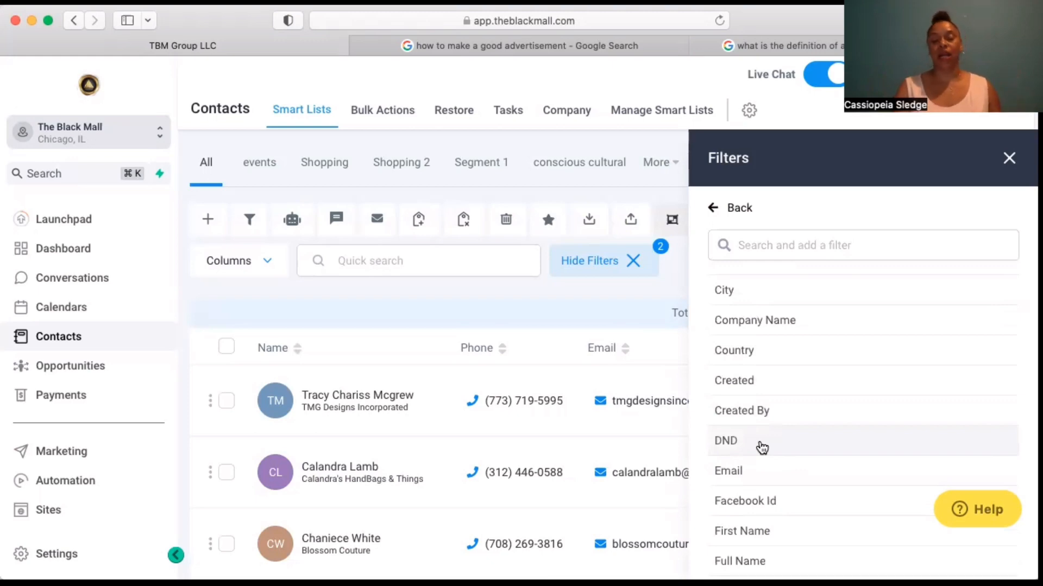
pyautogui.click(762, 447)
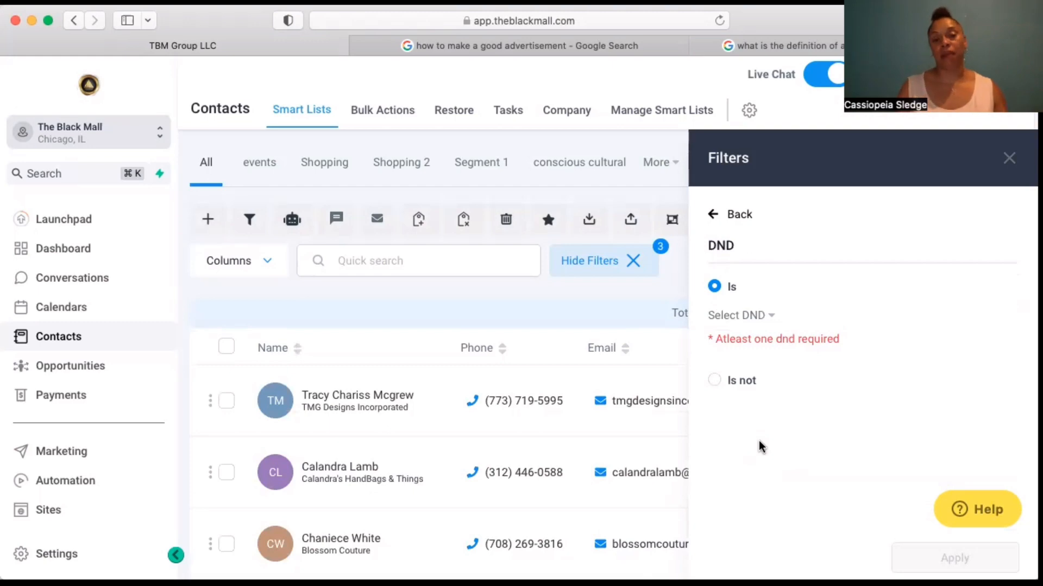
pyautogui.click(714, 381)
pyautogui.click(764, 356)
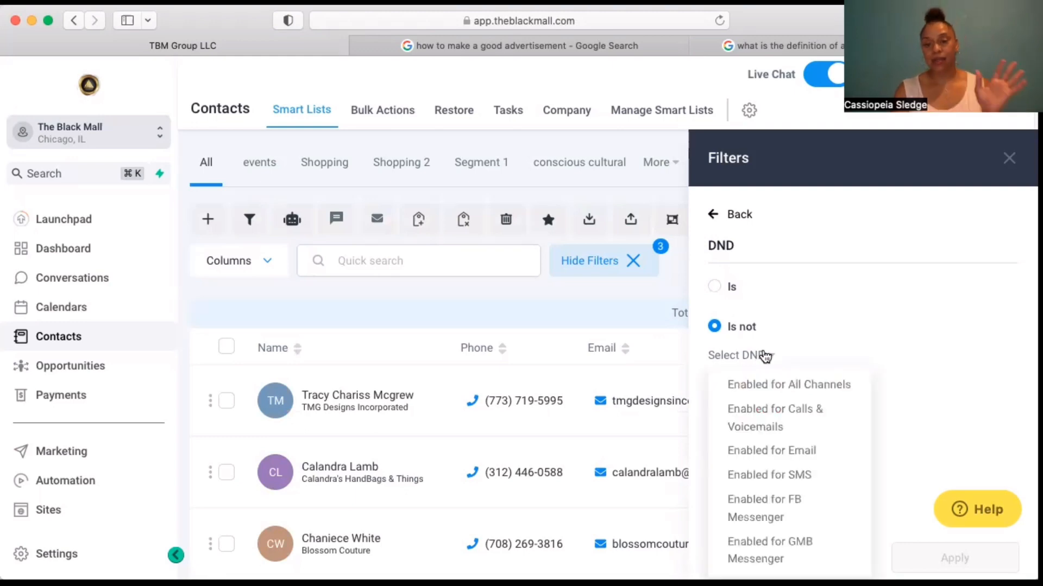
pyautogui.click(766, 452)
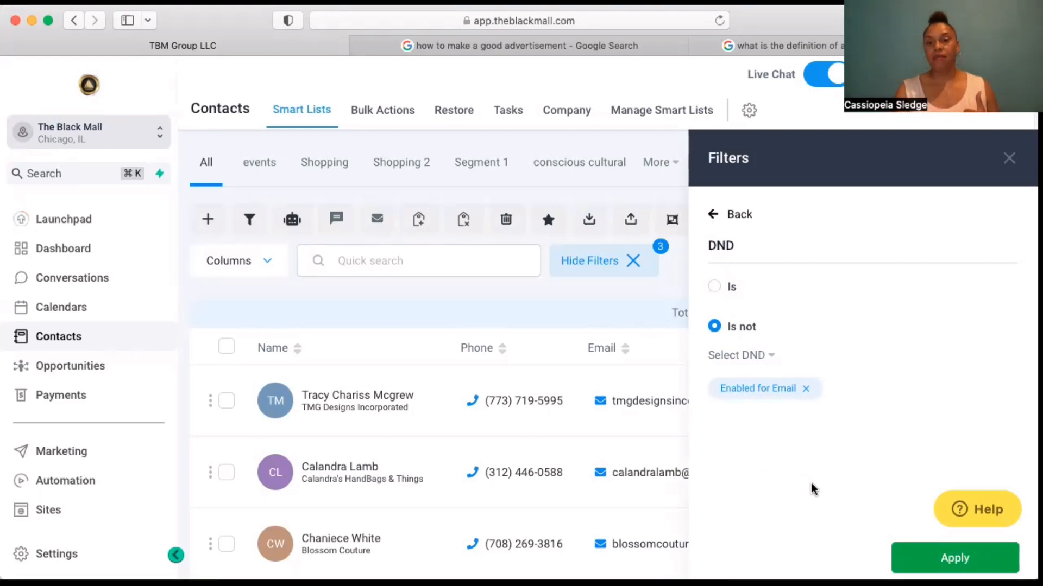
pyautogui.click(954, 558)
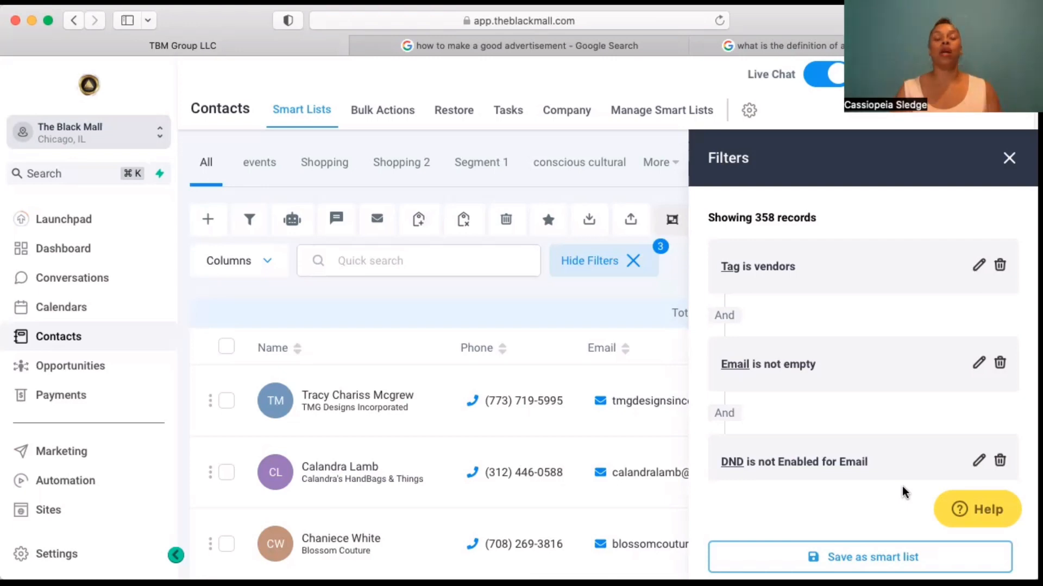
# Save the filtered contacts as a smart list named "Vendors Email List" and close the filters.
pyautogui.click(859, 565)
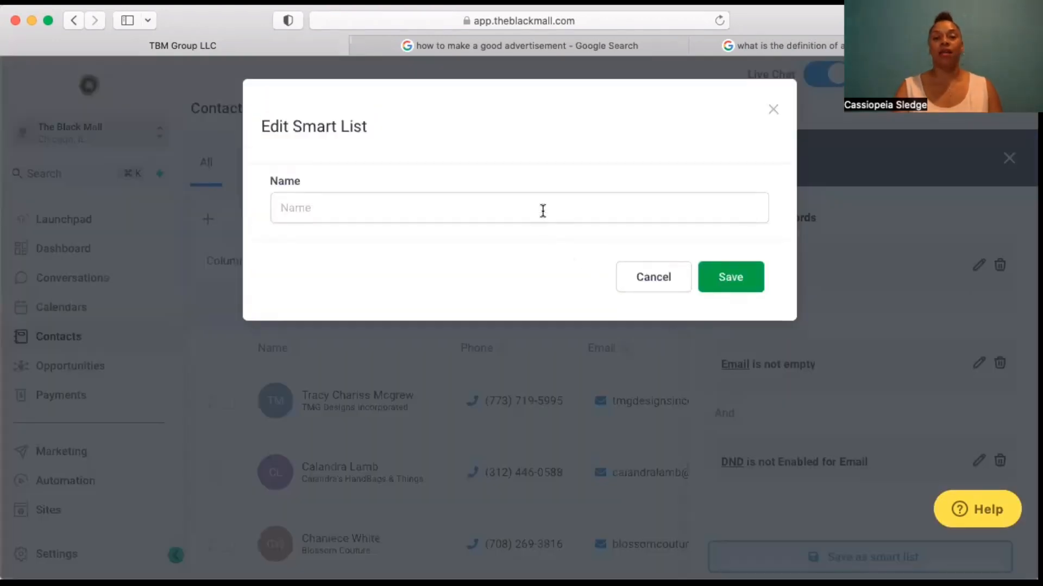
pyautogui.click(539, 205)
pyautogui.write('Vendor')
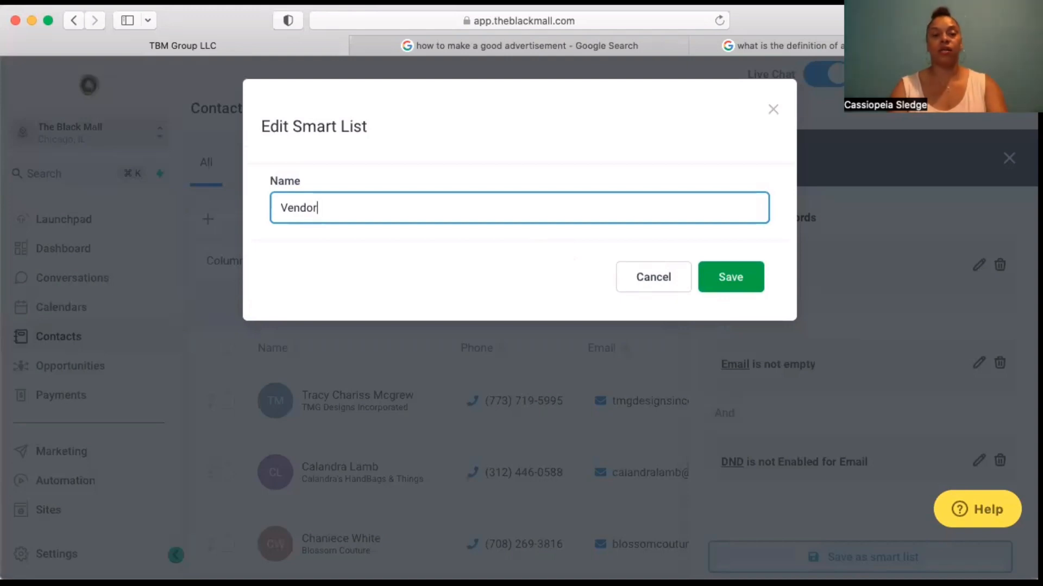
pyautogui.write('s Email')
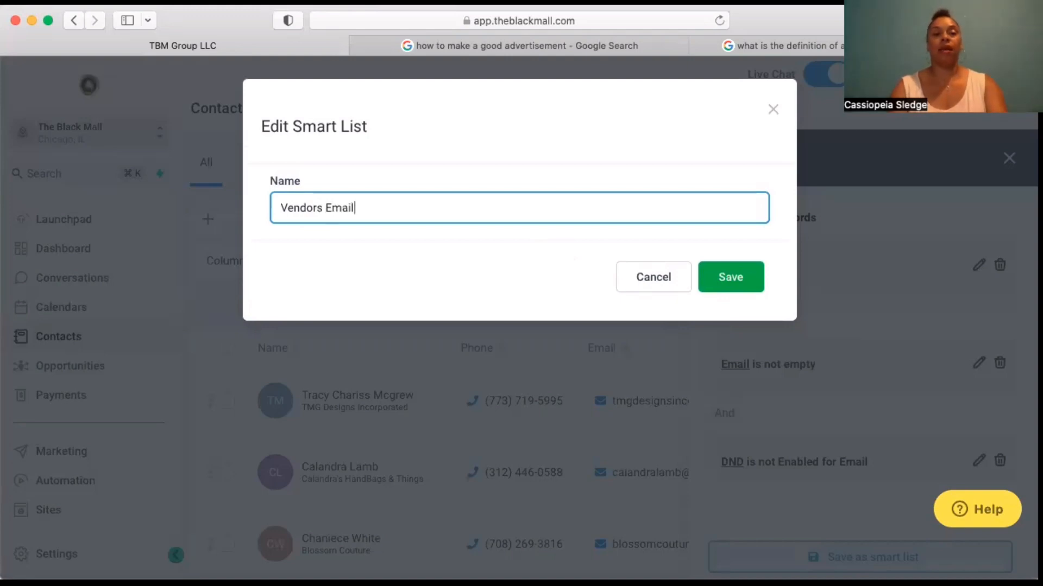
pyautogui.write(' List')
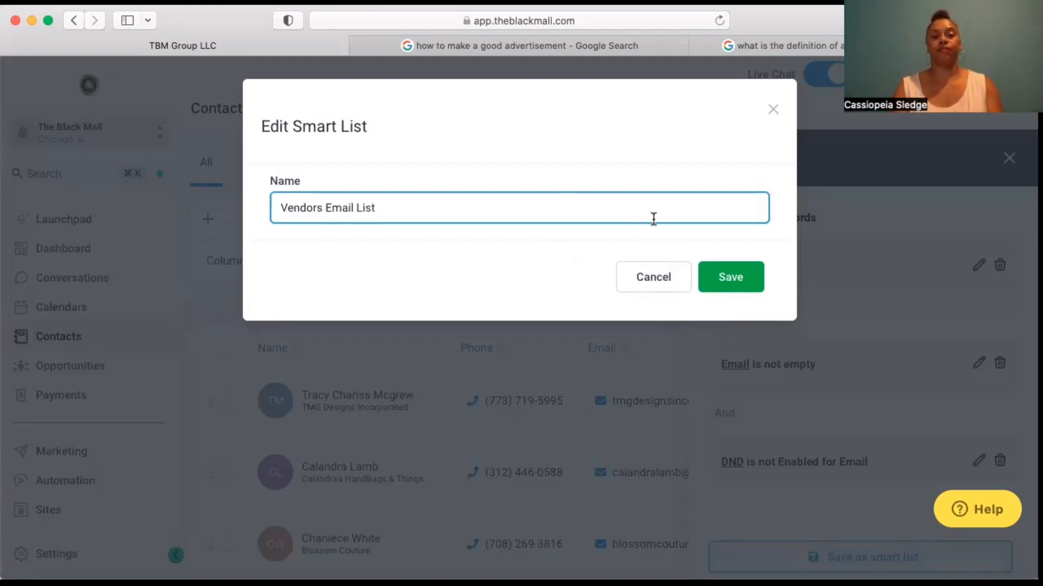
pyautogui.click(729, 282)
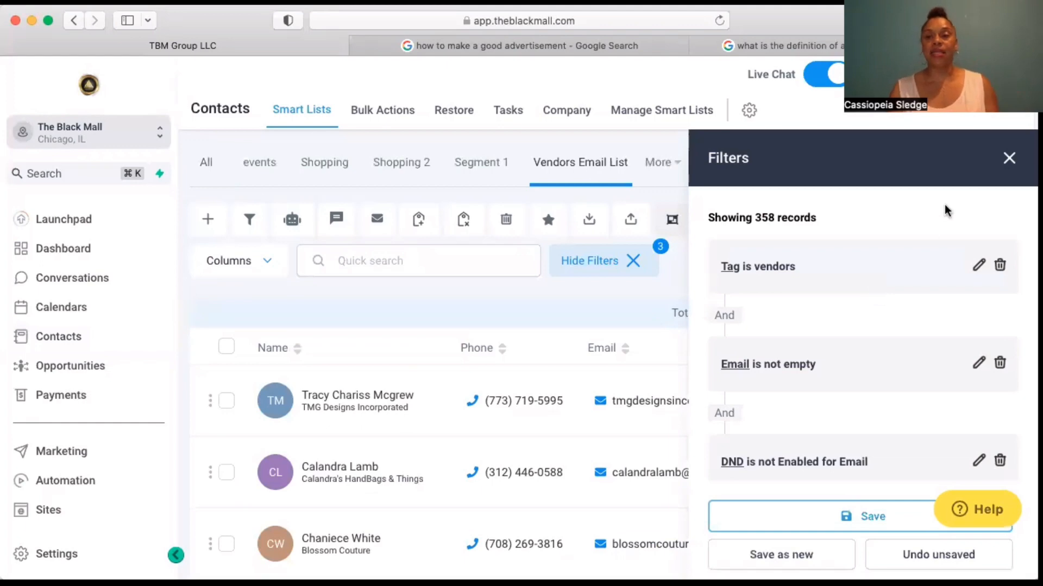
pyautogui.click(1009, 158)
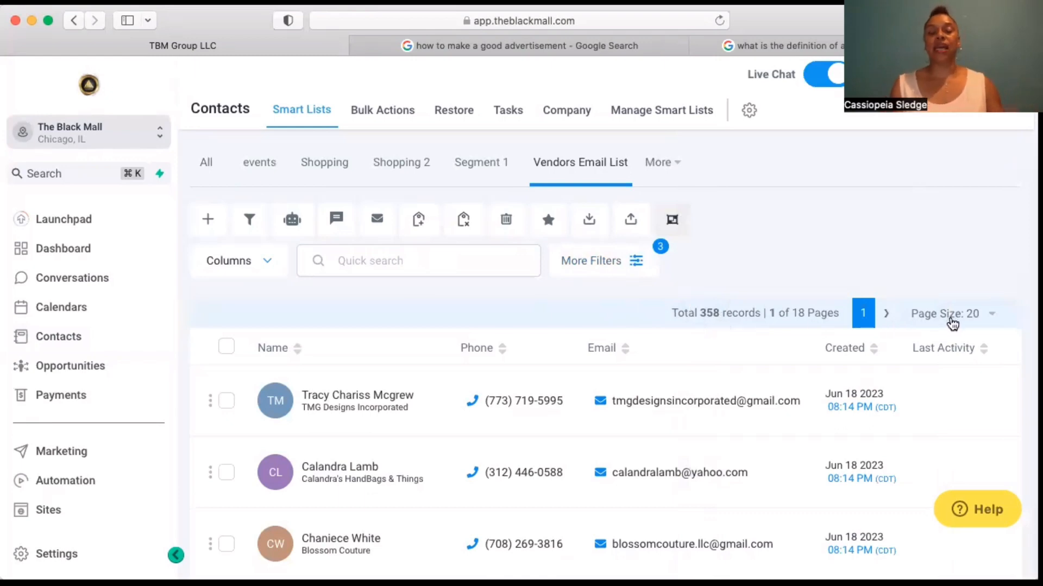
# Check the page size options of the Vendors Email List, and select all its records across all pages.
pyautogui.scroll(-5, 828, 447)
pyautogui.scroll(5, 830, 447)
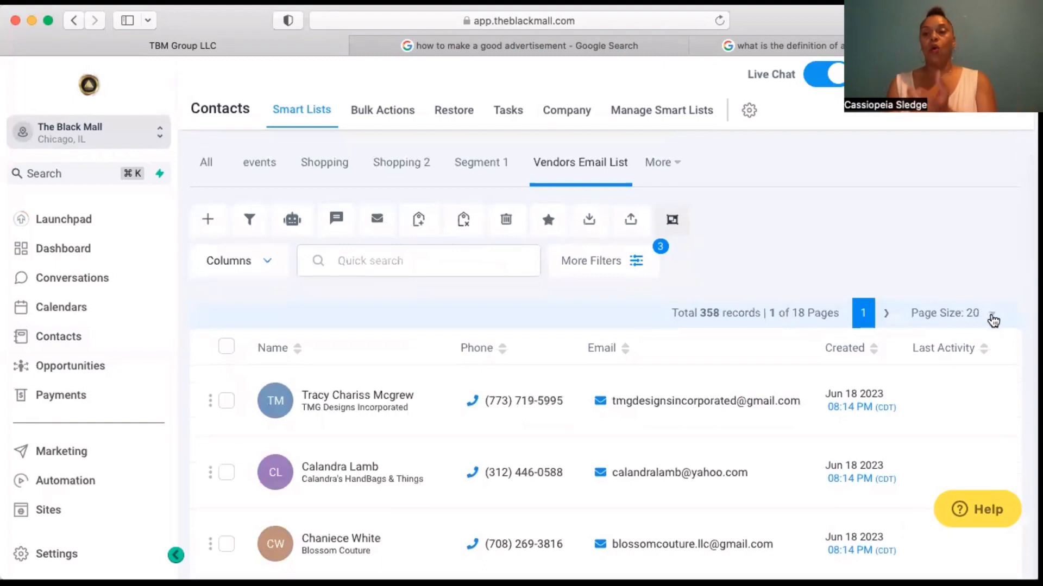
pyautogui.click(992, 319)
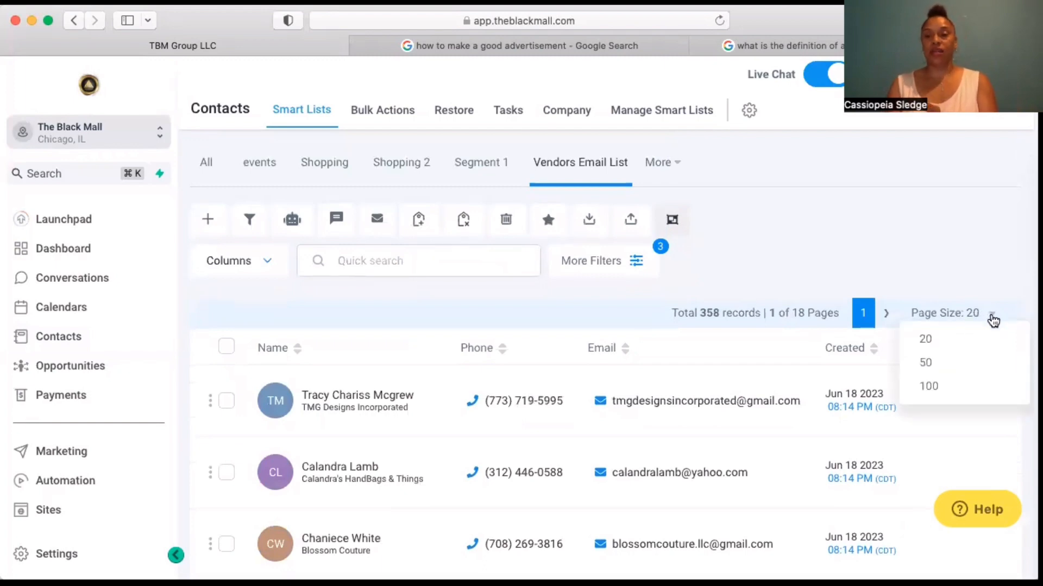
pyautogui.click(892, 270)
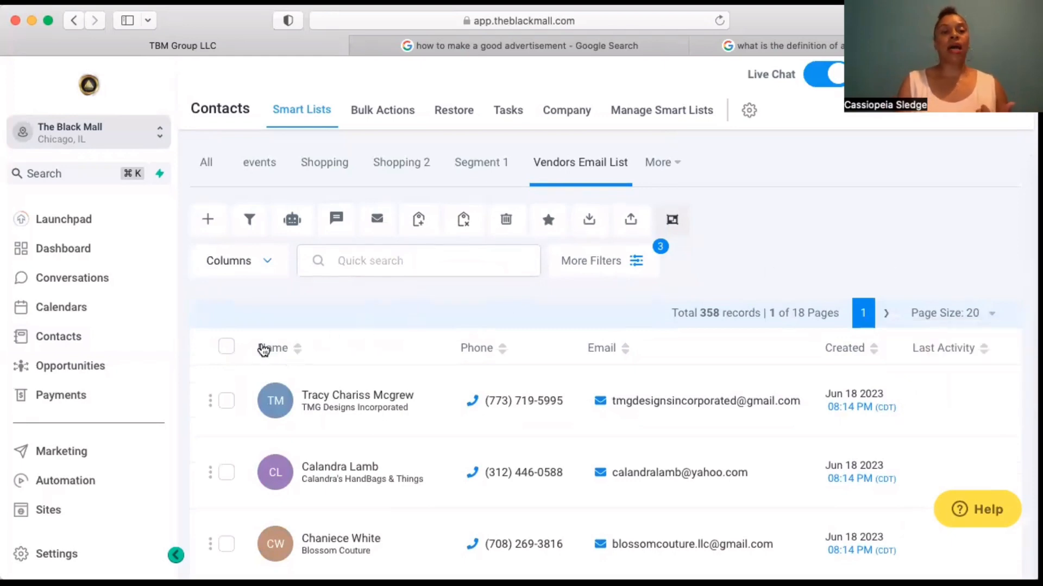
pyautogui.click(222, 346)
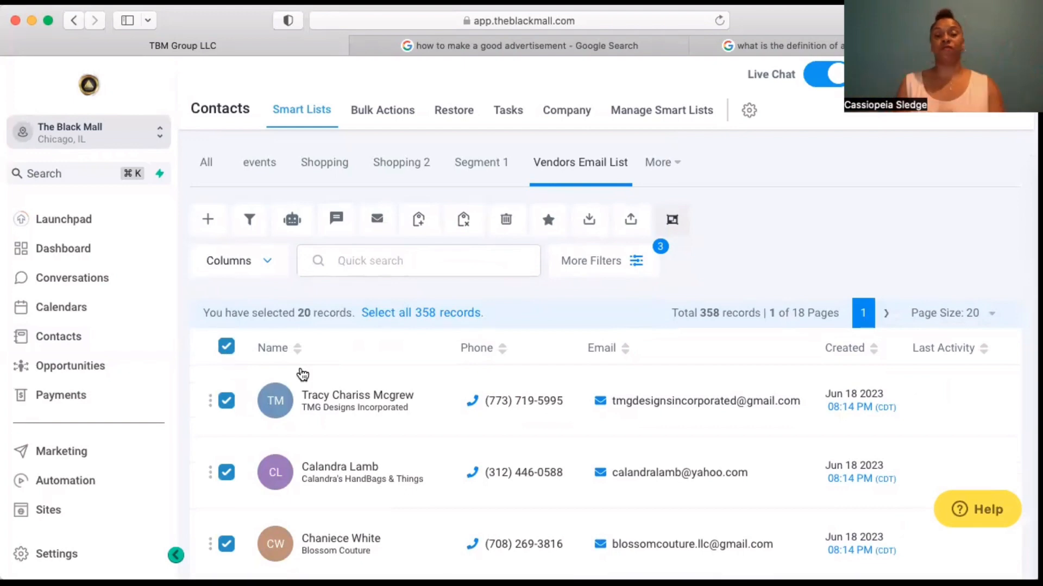
pyautogui.click(411, 318)
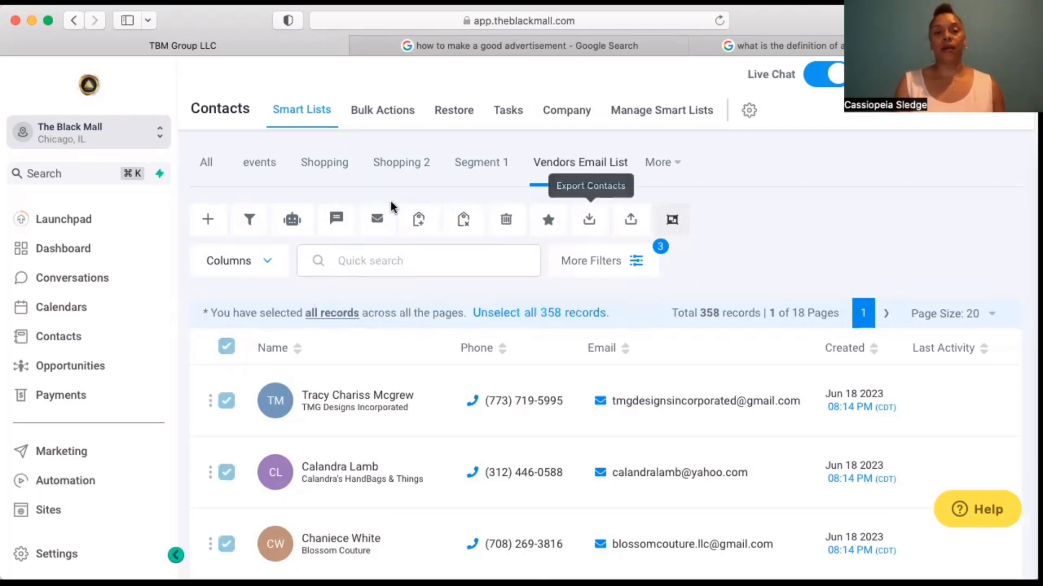
# Start a bulk email to all the selected contacts and proceed to the email form.
pyautogui.click(377, 229)
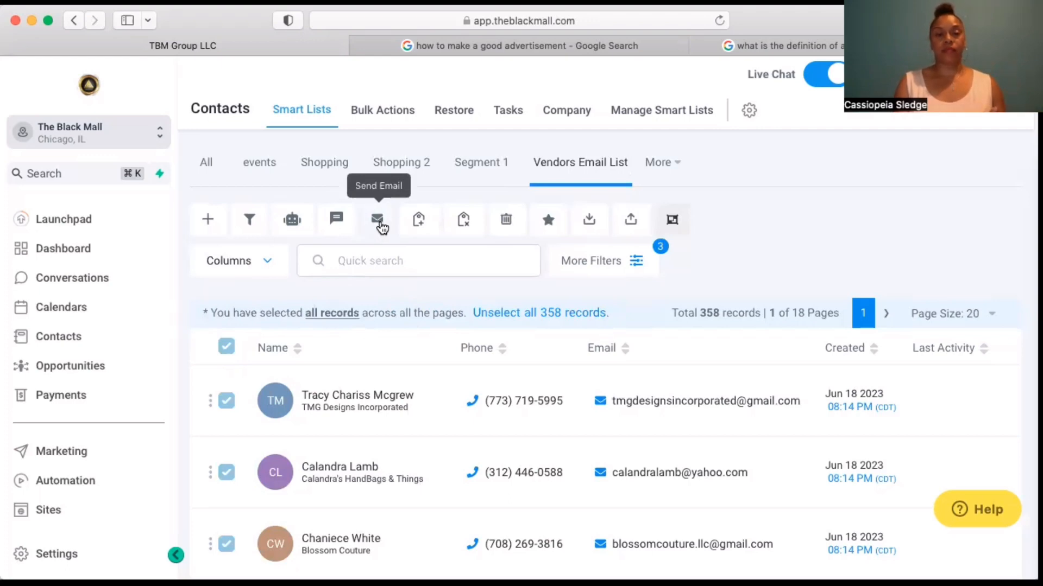
pyautogui.click(380, 227)
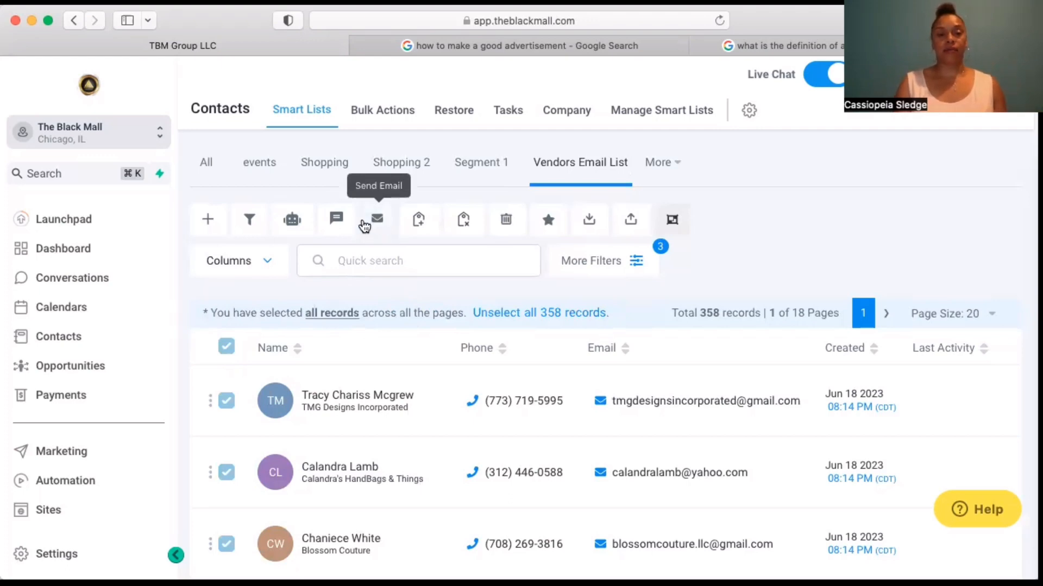
pyautogui.click(379, 228)
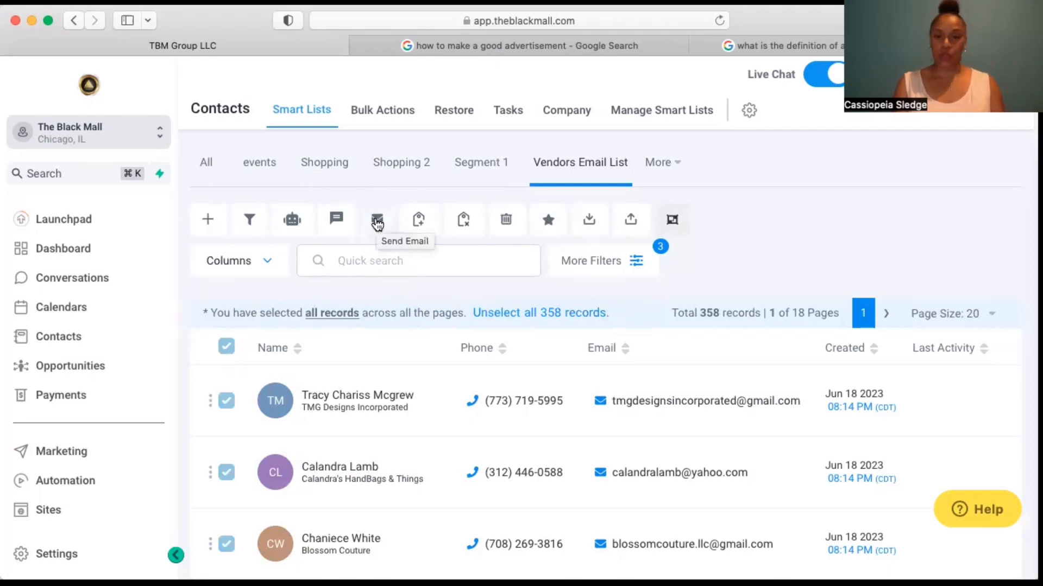
pyautogui.click(379, 222)
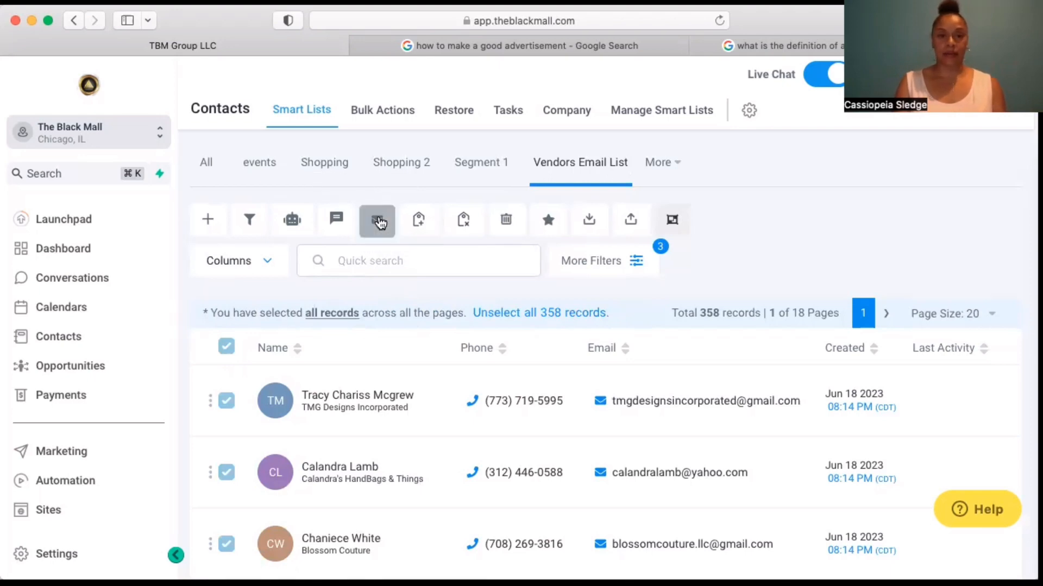
pyautogui.click(375, 224)
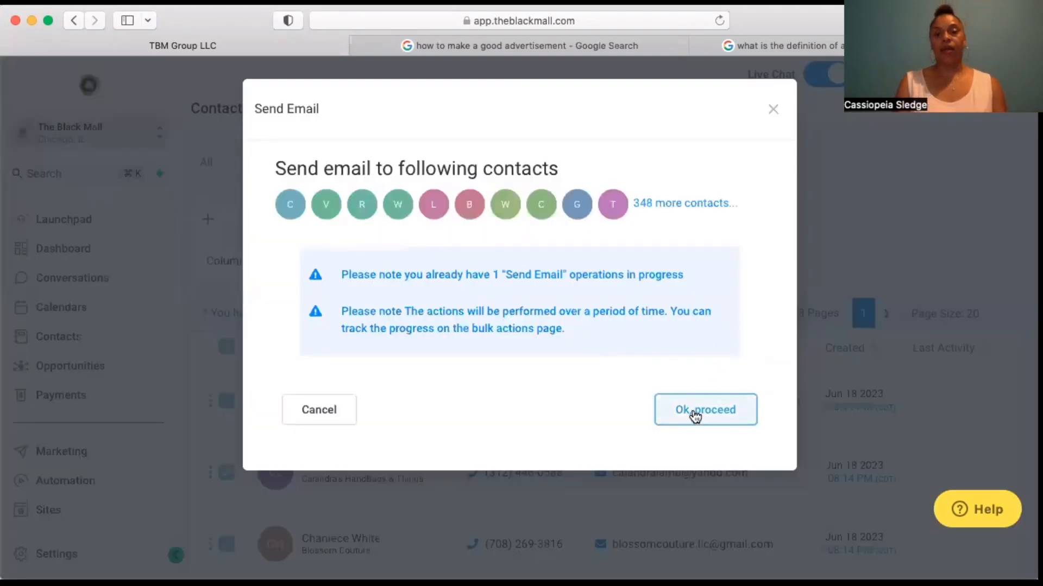
pyautogui.click(695, 411)
# Load the "1 Hour Before Appointment Reminder" template into the bulk email, review the sender, subject and sending options, and cancel the email.
pyautogui.scroll(-2, 488, 296)
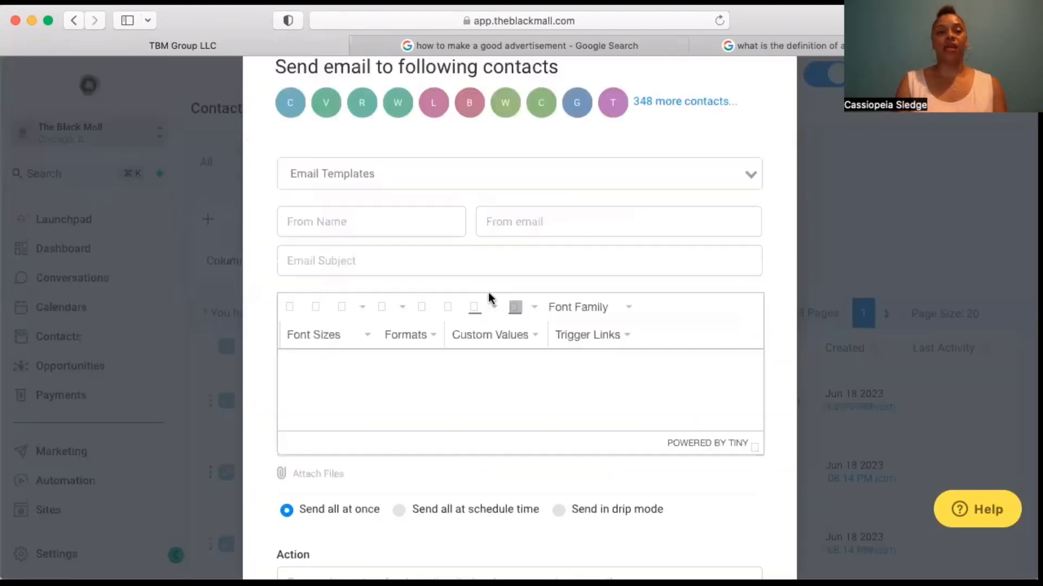
pyautogui.click(752, 173)
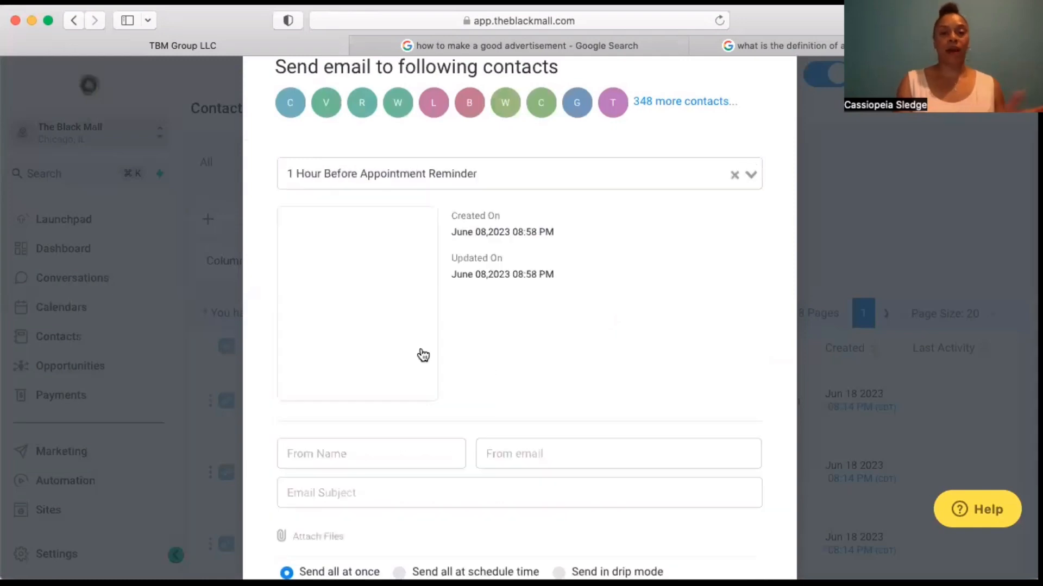
pyautogui.scroll(-5, 582, 347)
pyautogui.scroll(4, 583, 348)
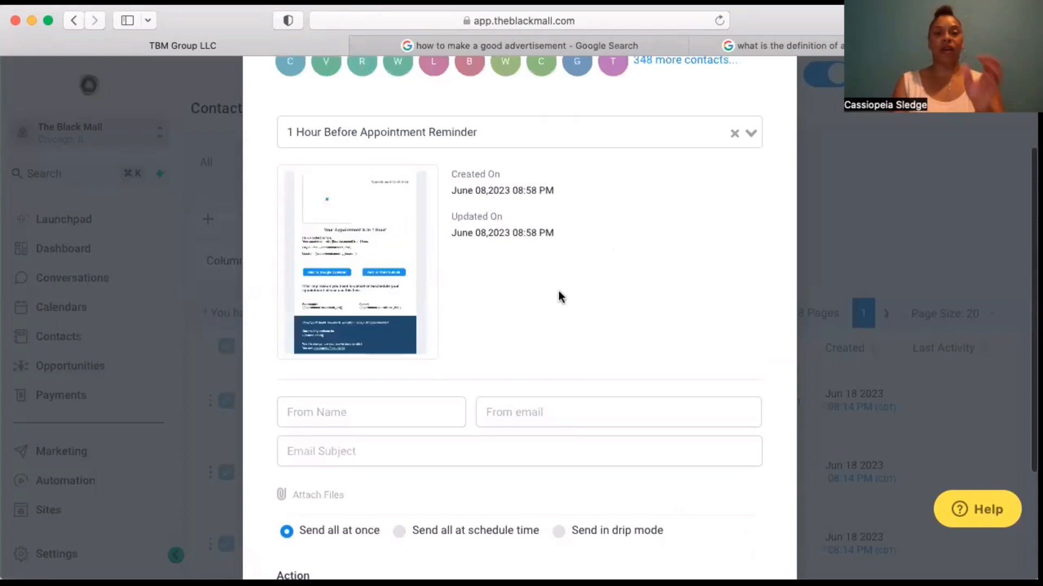
pyautogui.scroll(-4, 562, 296)
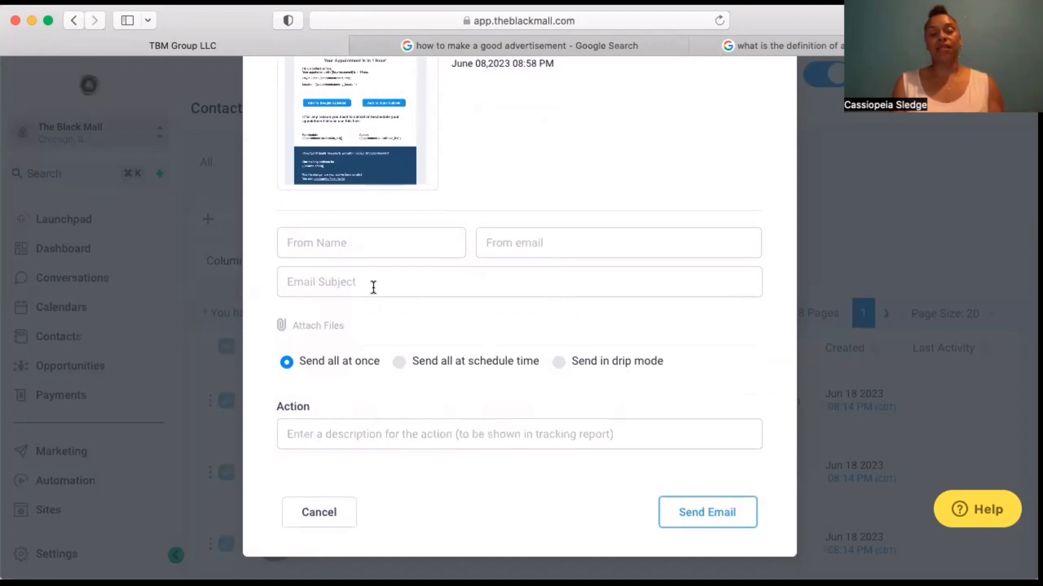
pyautogui.scroll(4, 386, 281)
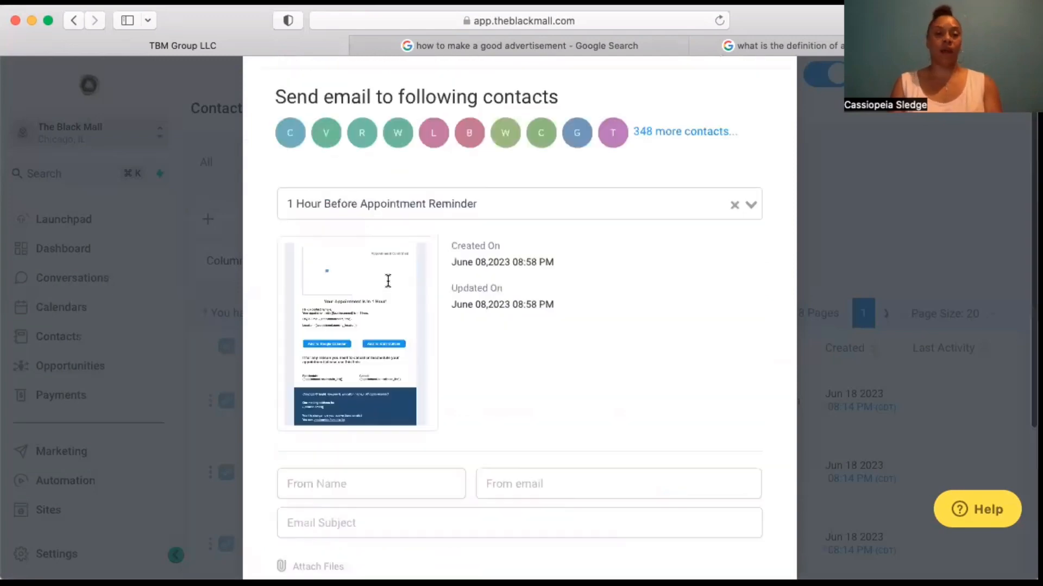
pyautogui.scroll(-4, 388, 281)
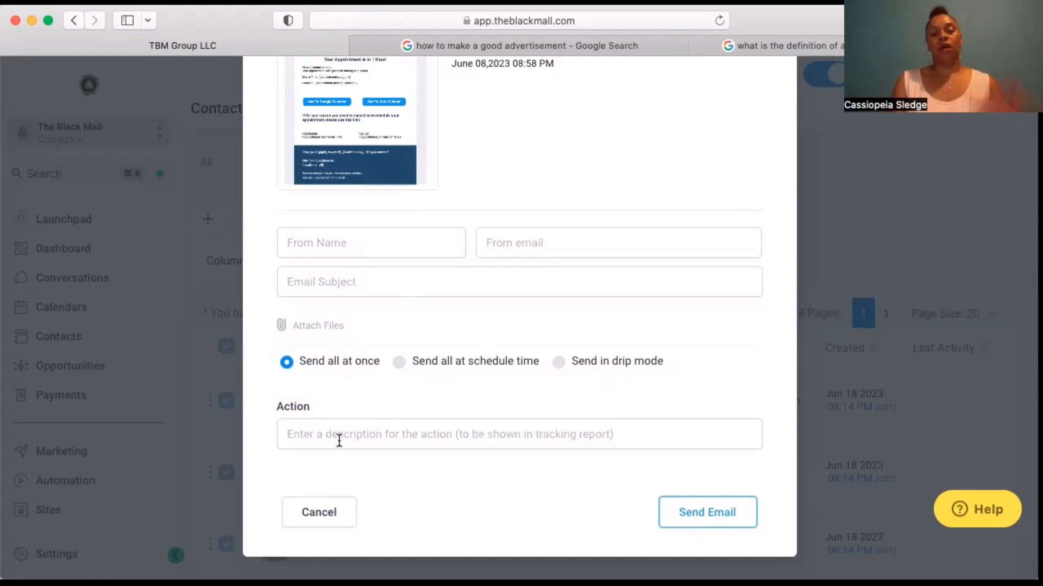
pyautogui.click(319, 522)
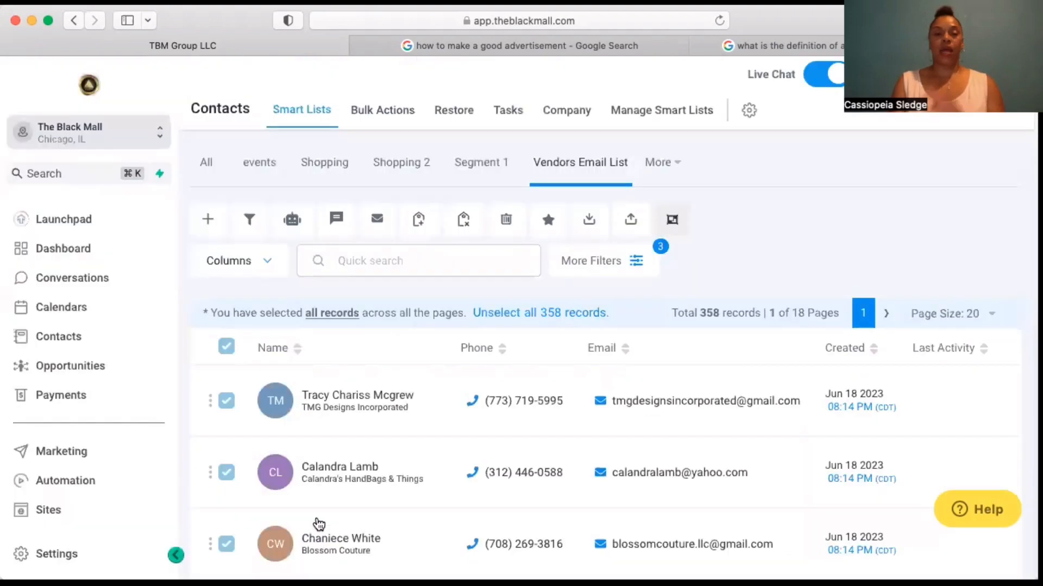
# Remove the DND and Email conditions from the Vendors Email List filters, keeping only the Tag condition.
pyautogui.click(637, 263)
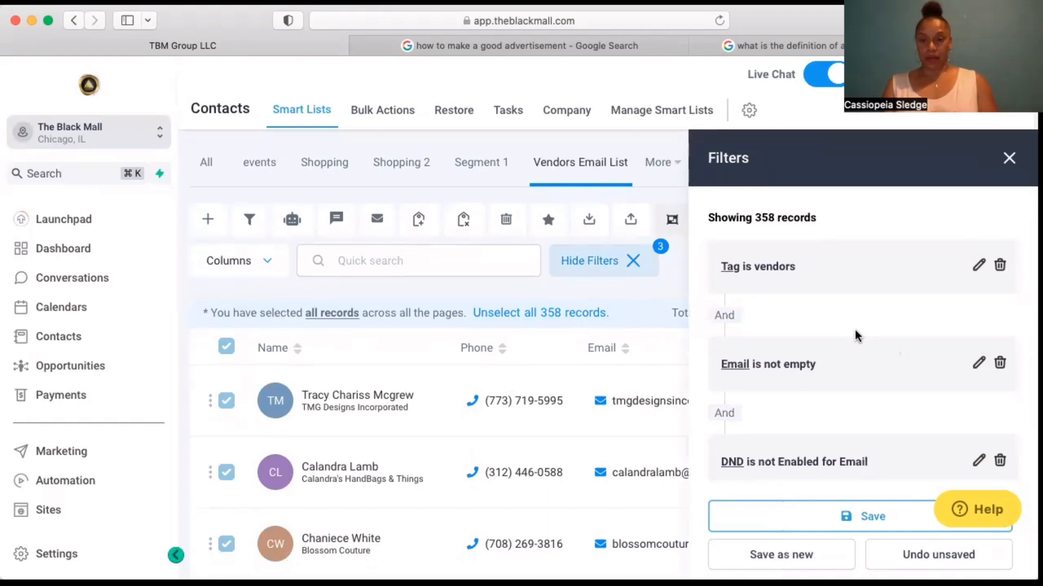
pyautogui.scroll(-2, 855, 330)
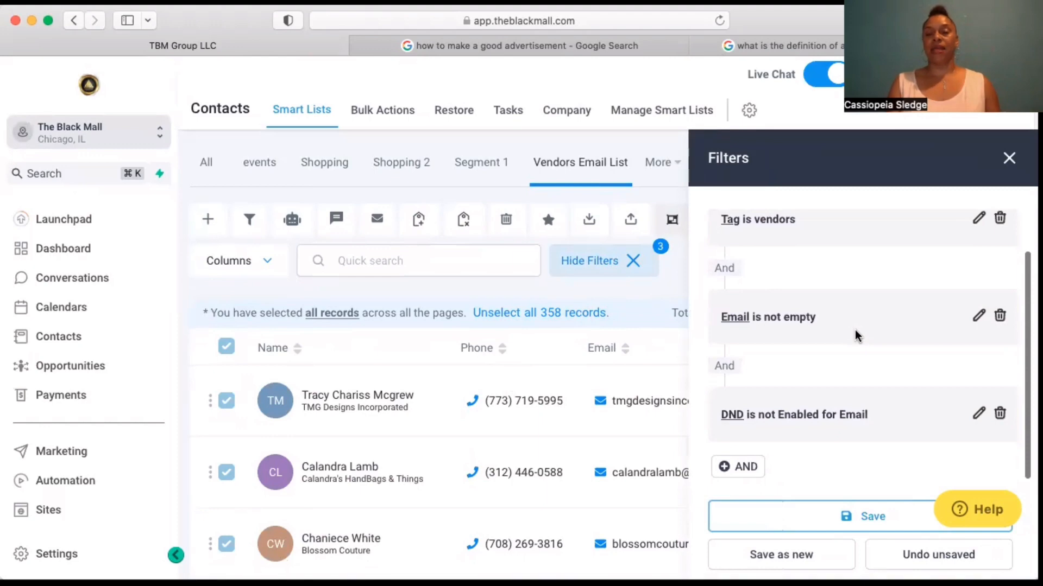
pyautogui.scroll(1, 855, 330)
pyautogui.click(999, 417)
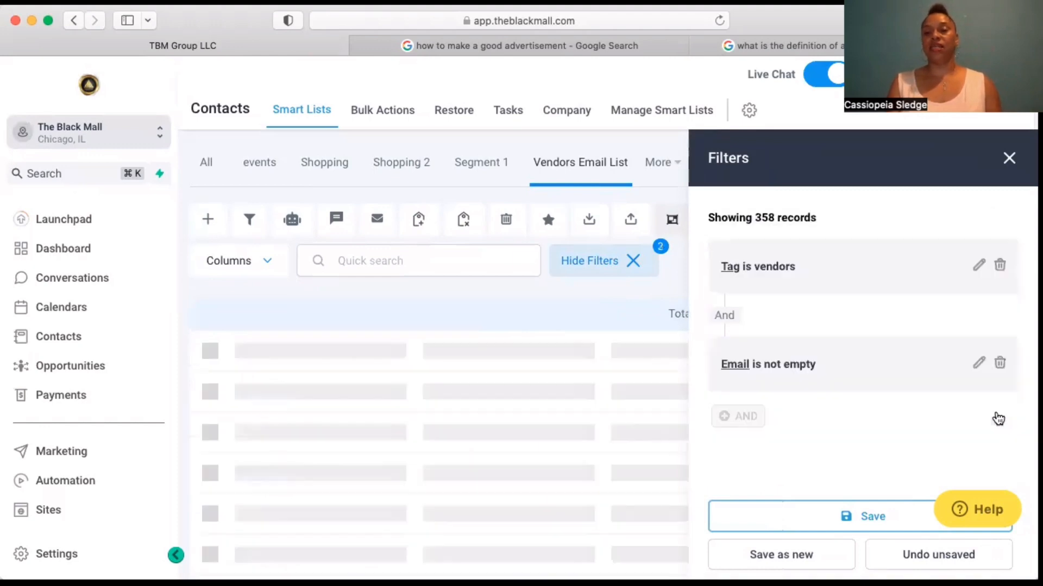
pyautogui.click(999, 364)
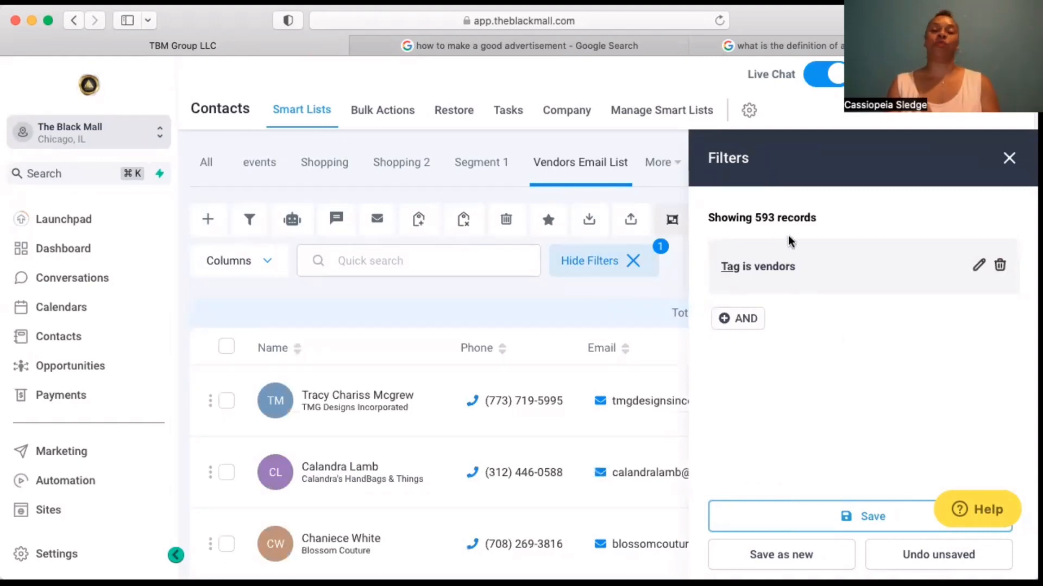
# Add an AND condition to the Vendors Email List filters requiring that Phone is not empty.
pyautogui.click(740, 321)
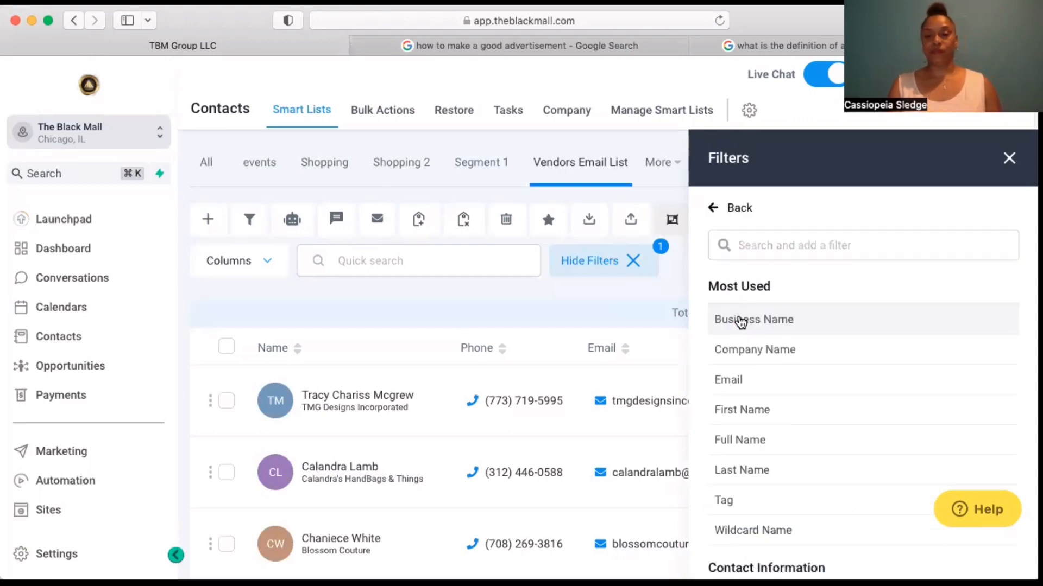
pyautogui.scroll(-3, 798, 409)
pyautogui.scroll(-8, 801, 409)
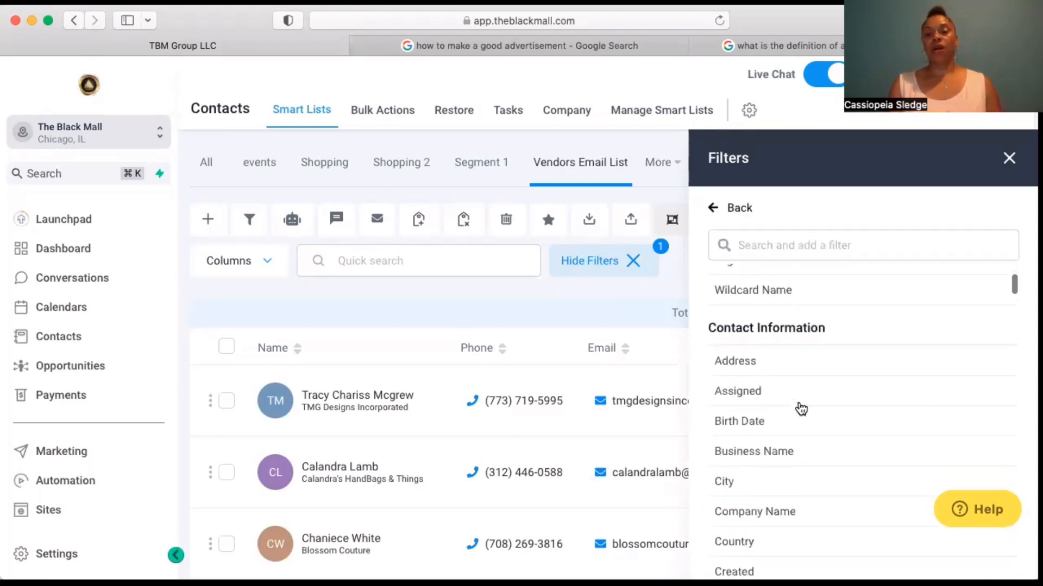
pyautogui.scroll(-4, 801, 409)
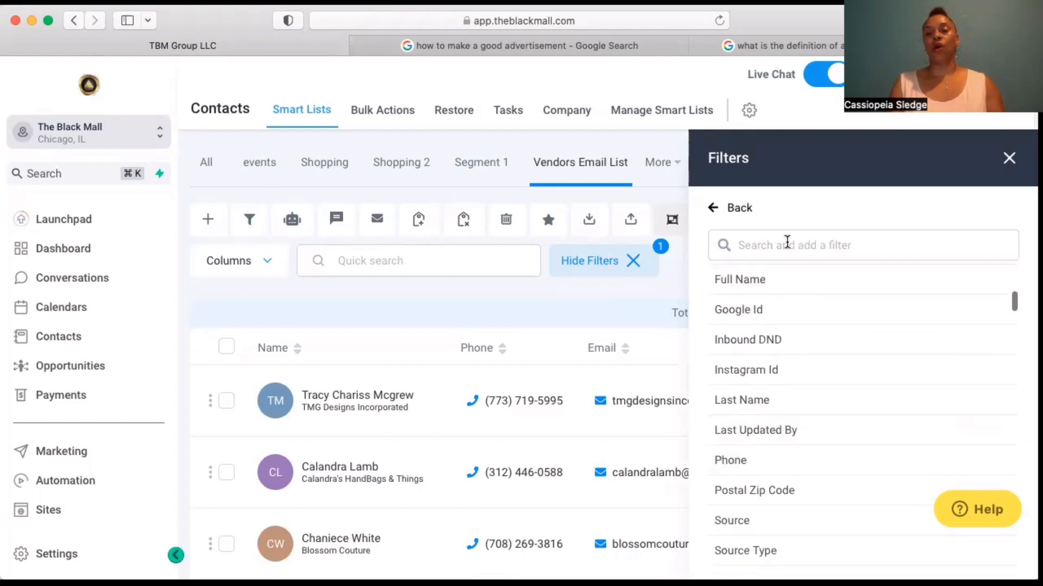
pyautogui.click(784, 242)
pyautogui.write('phone')
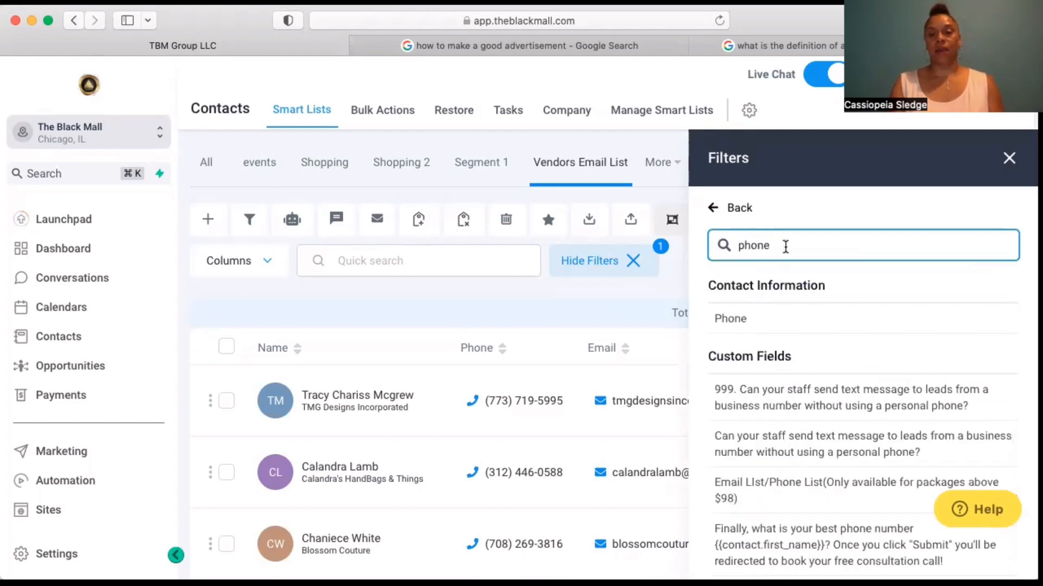
pyautogui.click(747, 325)
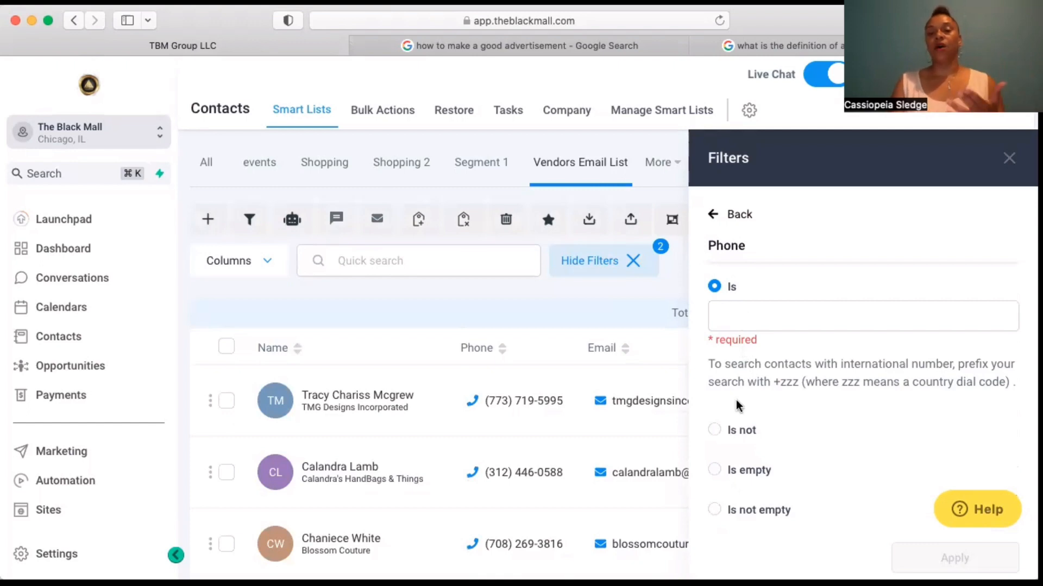
pyautogui.click(714, 510)
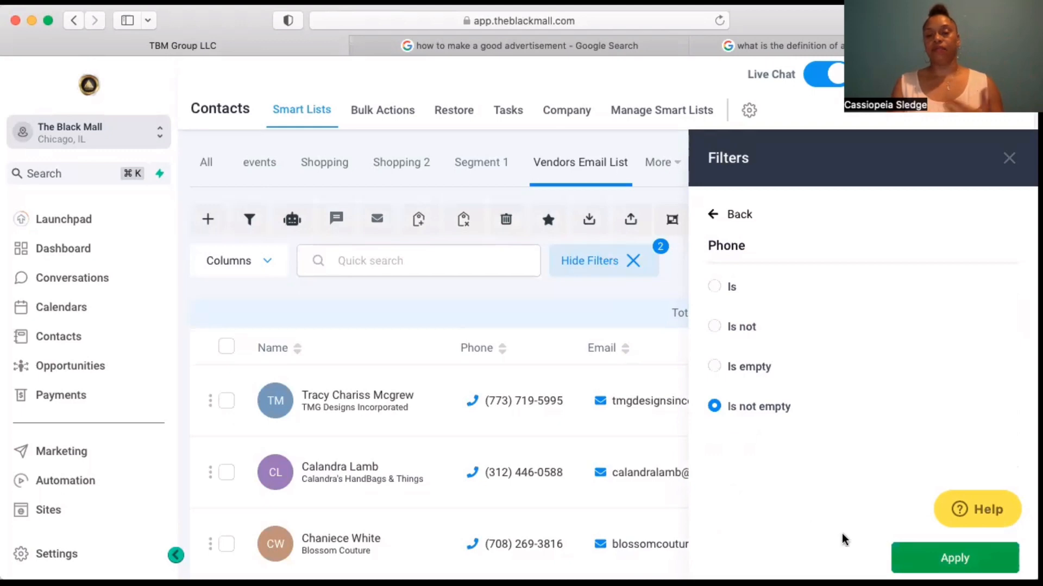
pyautogui.click(928, 557)
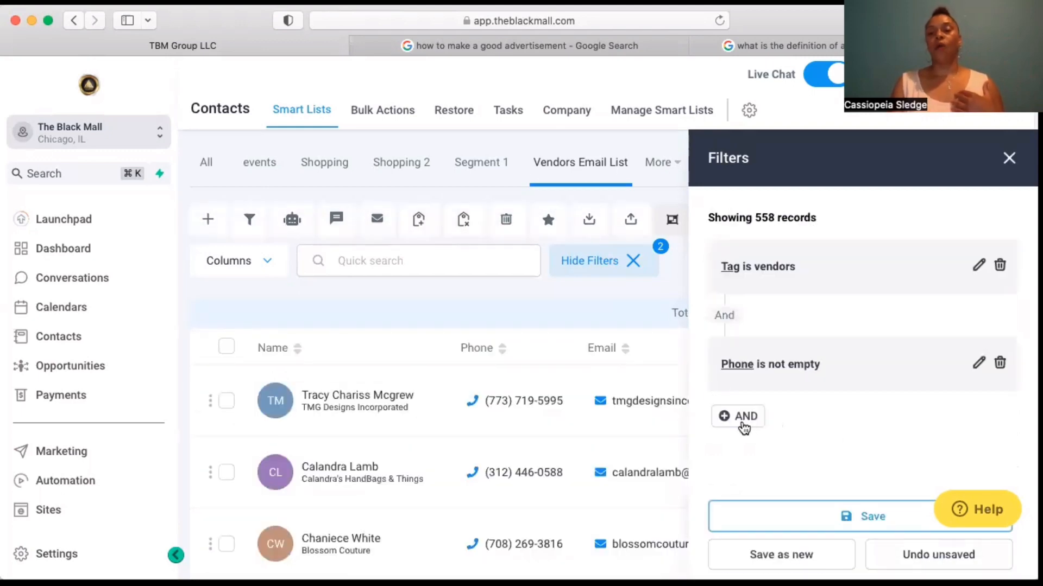
# Add another AND filter condition requiring that DND is not Enabled for SMS, and review the combined conditions.
pyautogui.click(742, 417)
pyautogui.click(778, 246)
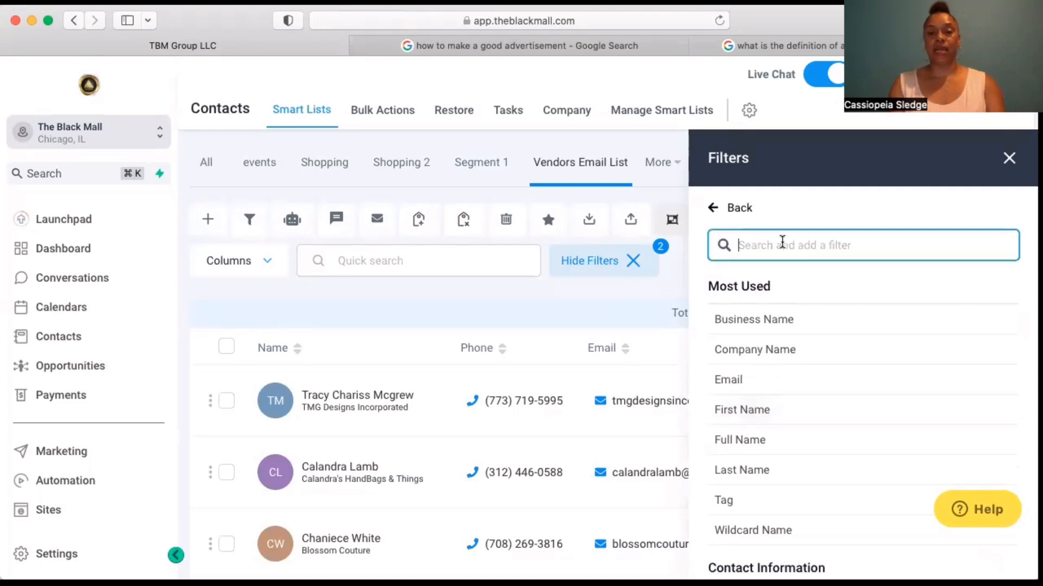
pyautogui.write('dnd')
pyautogui.click(750, 323)
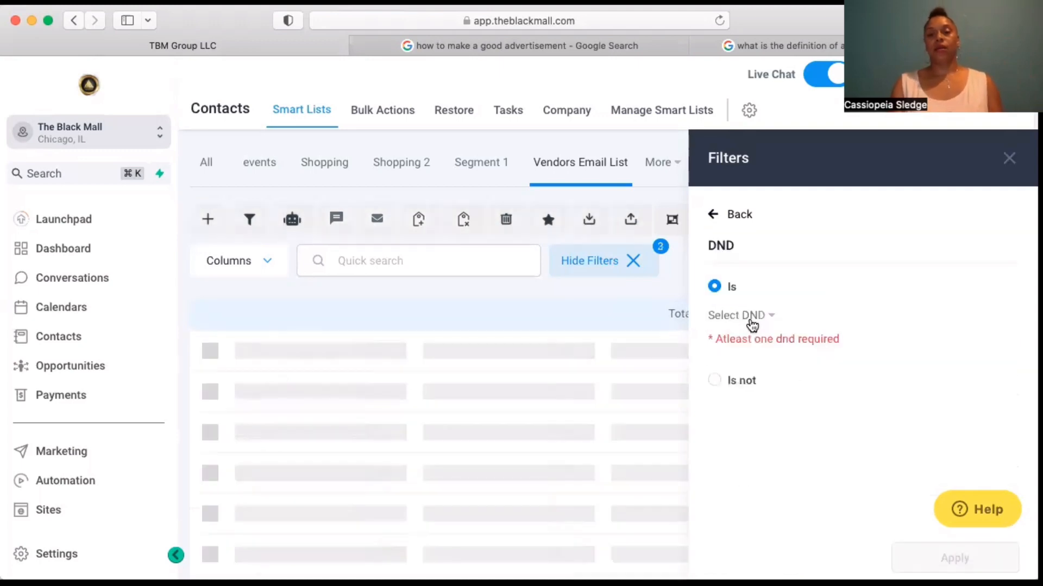
pyautogui.click(715, 380)
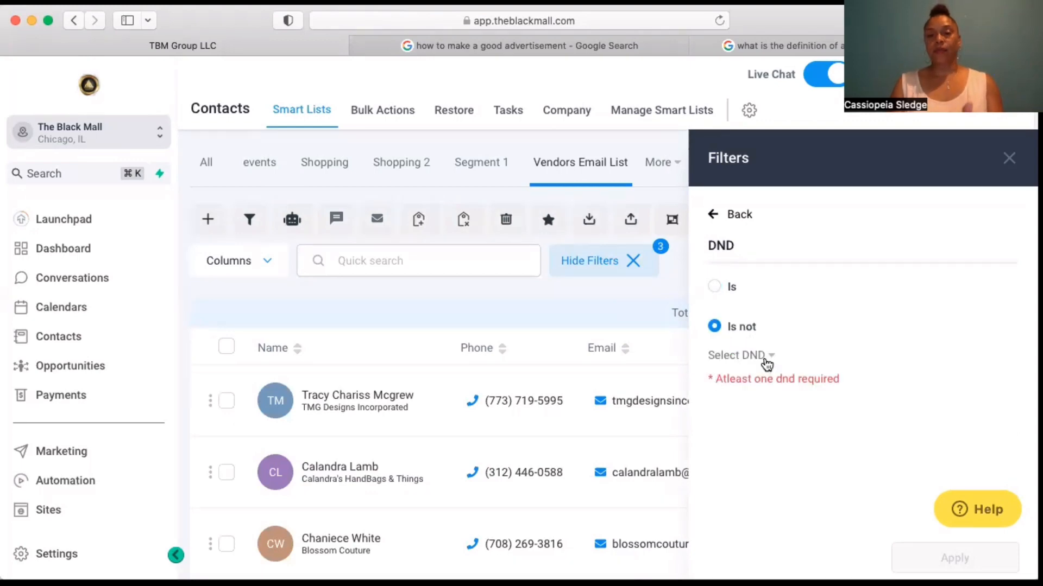
pyautogui.click(764, 359)
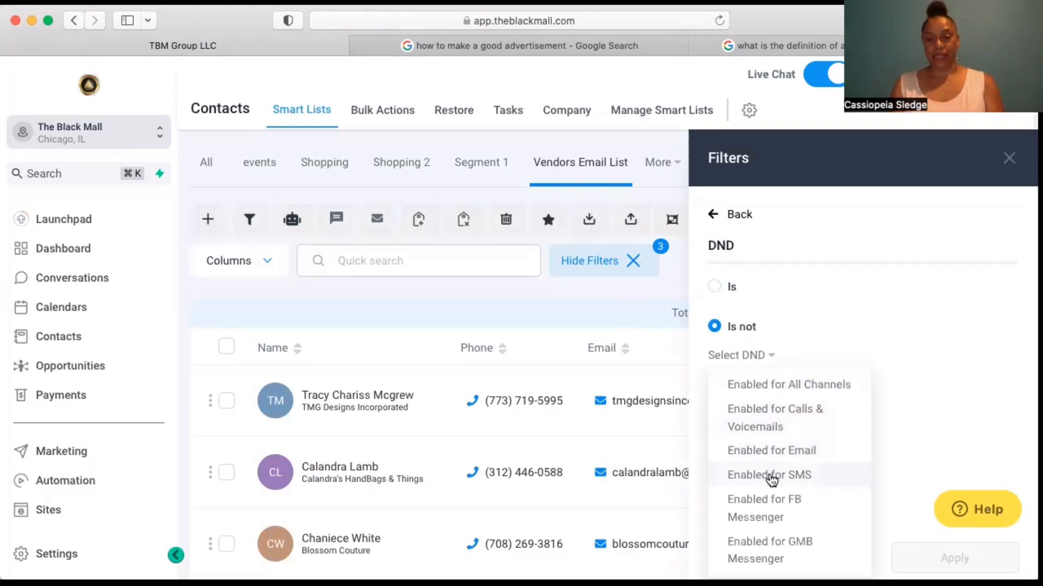
pyautogui.click(771, 475)
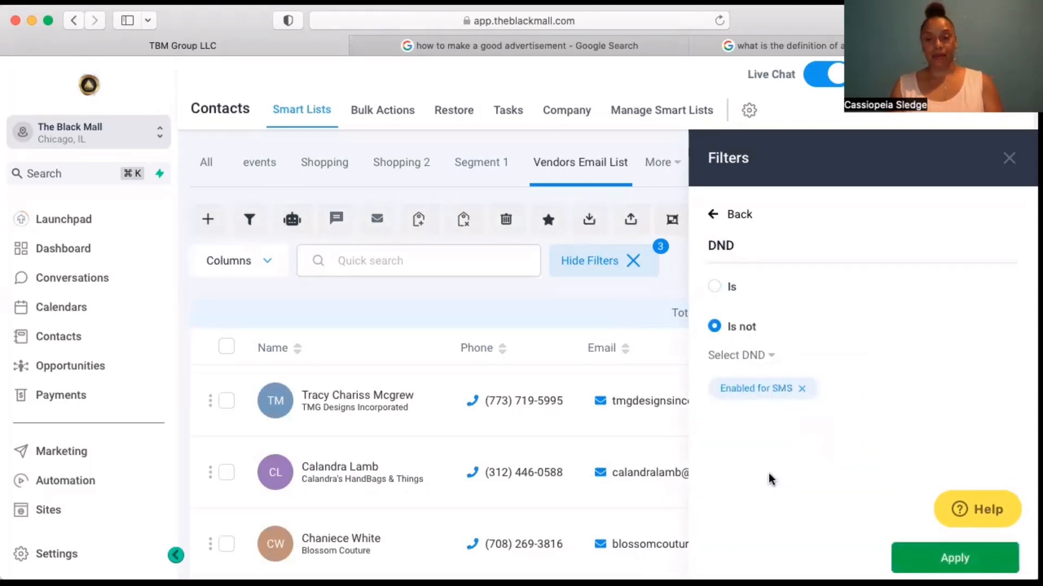
pyautogui.click(925, 565)
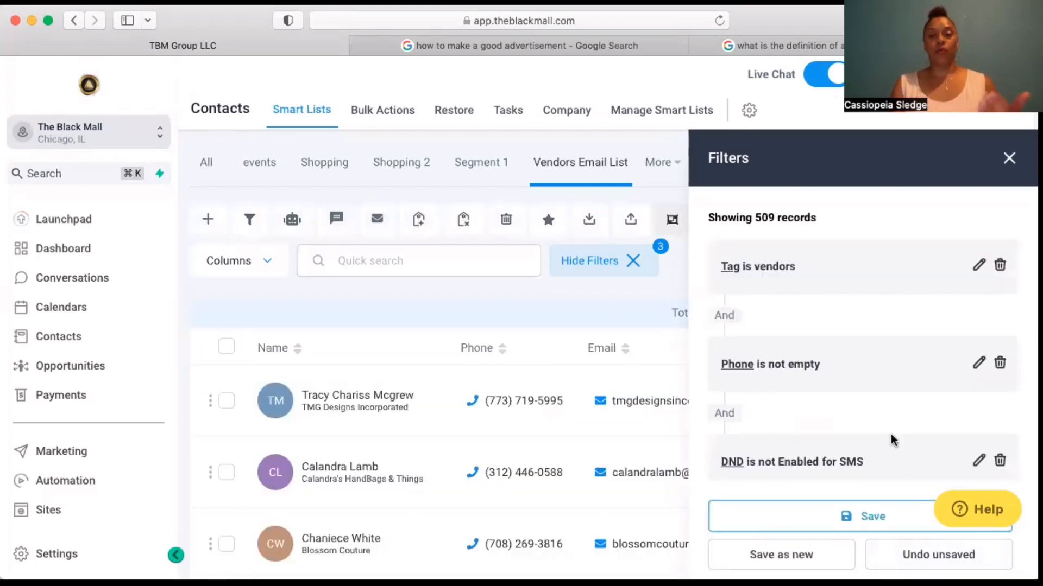
pyautogui.scroll(-3, 891, 439)
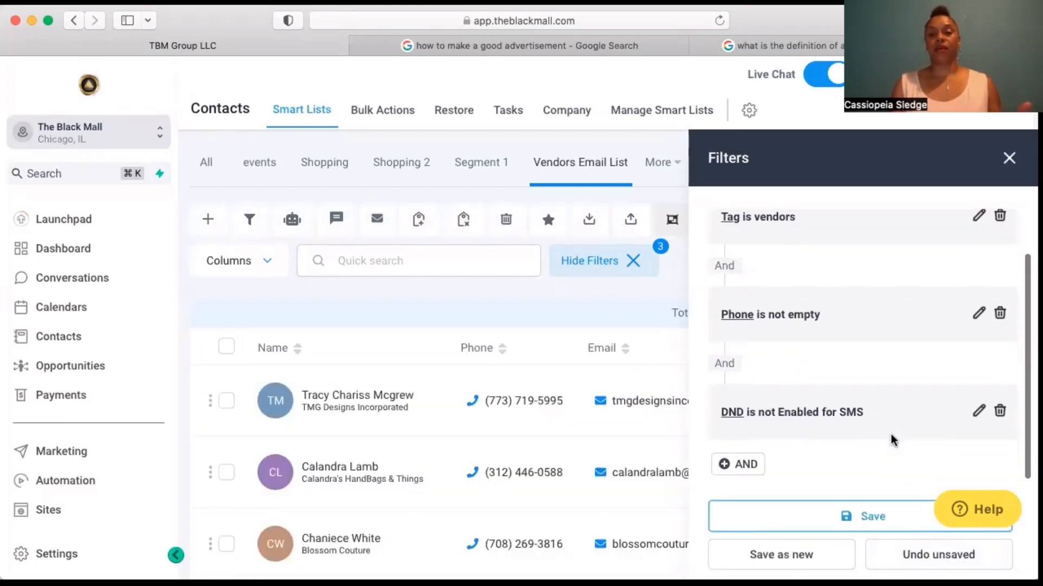
pyautogui.scroll(3, 891, 438)
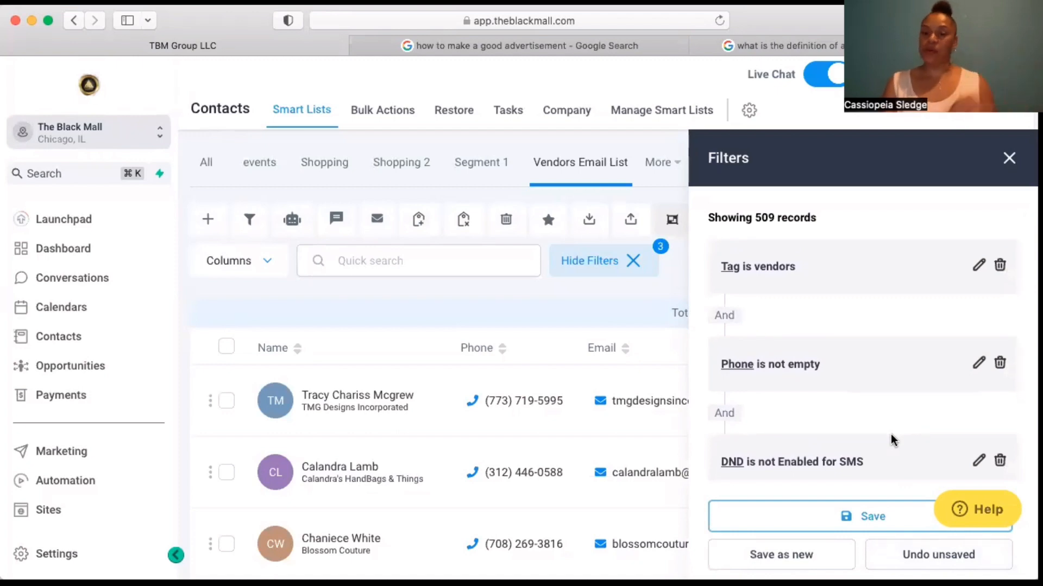
pyautogui.scroll(-2, 891, 438)
pyautogui.scroll(2, 891, 439)
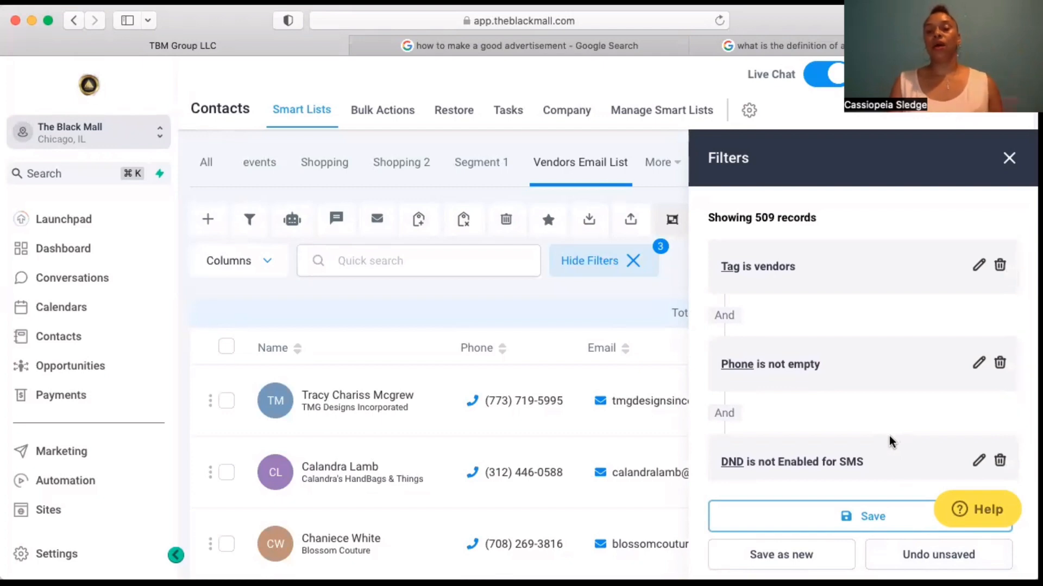
# Save the filter conditions as a new smart list named "Vendors Sms List".
pyautogui.click(791, 557)
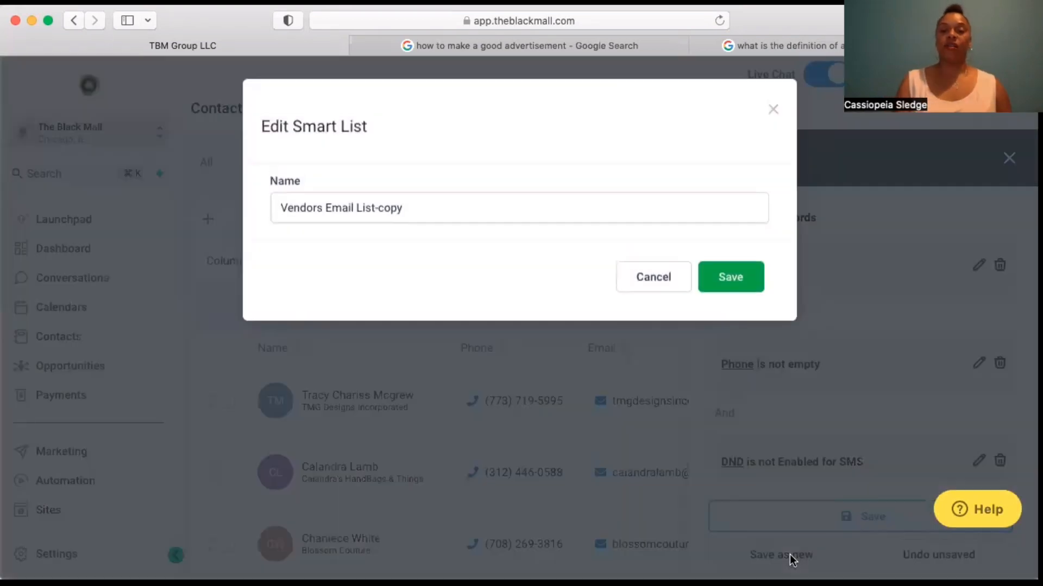
pyautogui.doubleClick(332, 204)
pyautogui.write('Sms')
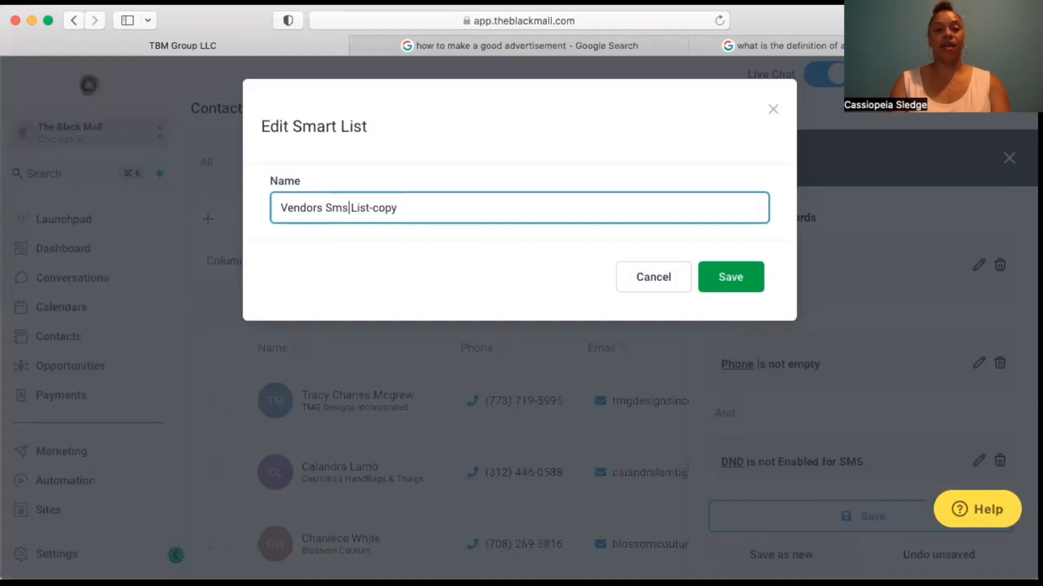
pyautogui.click(399, 208)
pyautogui.press('BackSpace')
pyautogui.press('BackSpace')
pyautogui.press('BackSpace')
pyautogui.press('BackSpace')
pyautogui.press('BackSpace')
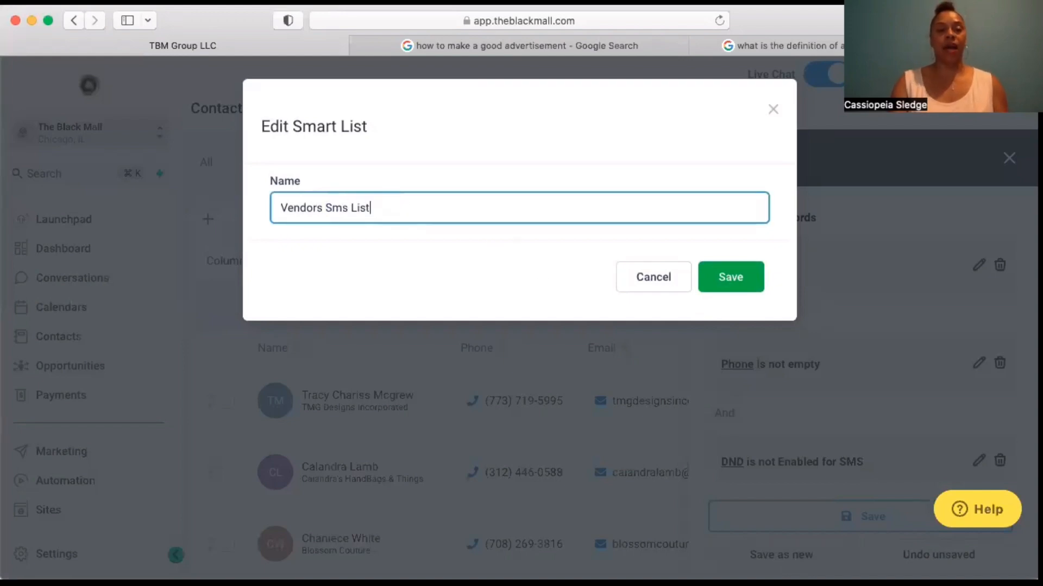
pyautogui.click(731, 277)
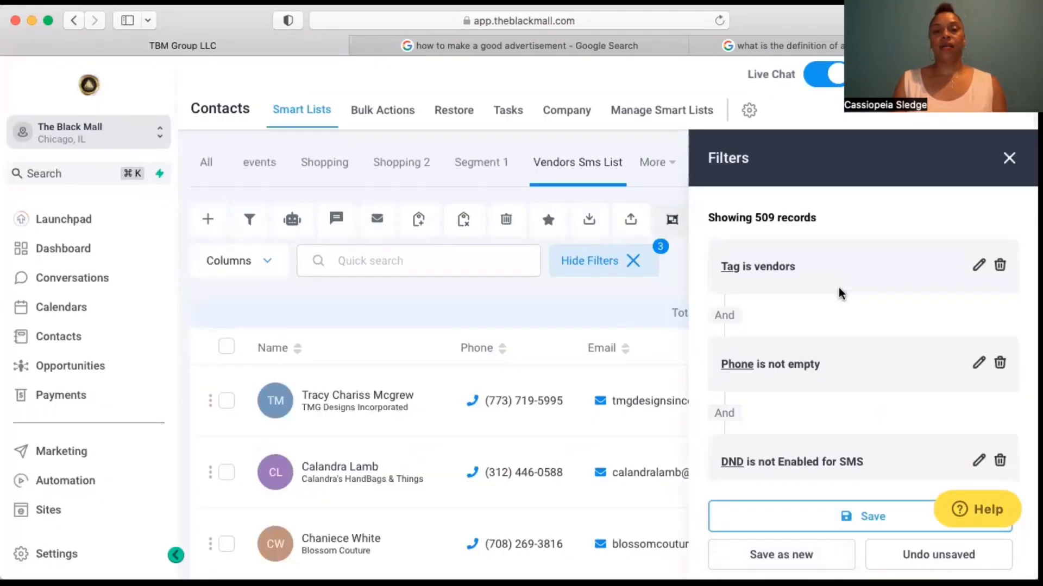
# Hide the filters and select all records of the Vendors Sms List across all pages.
pyautogui.click(632, 261)
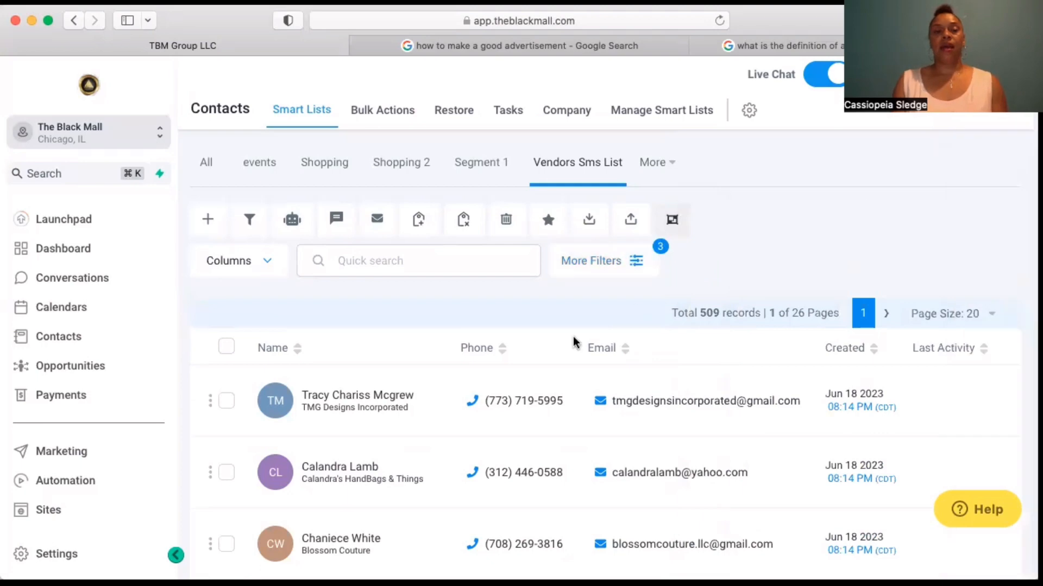
pyautogui.click(223, 349)
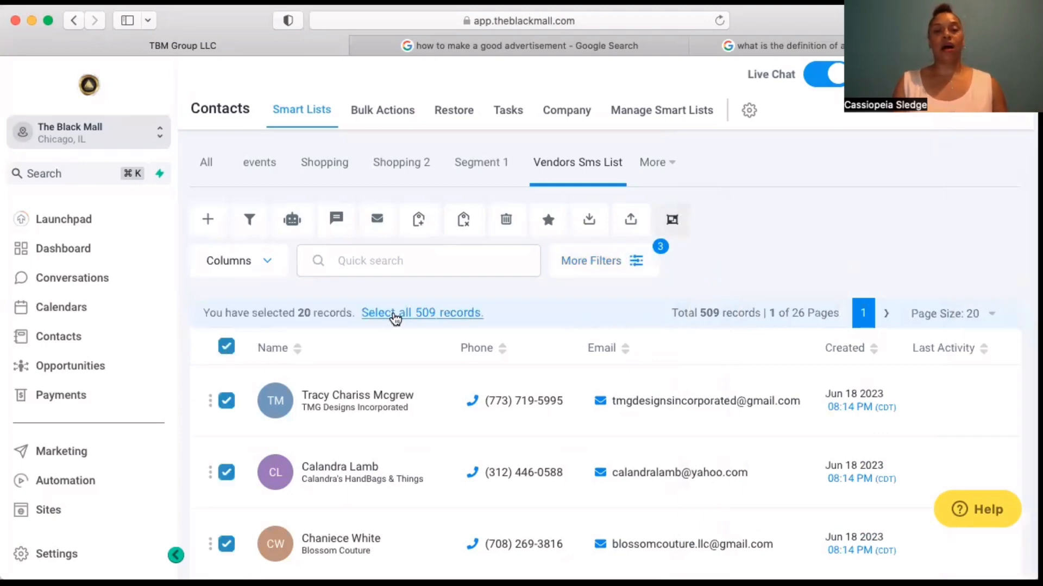
pyautogui.click(393, 313)
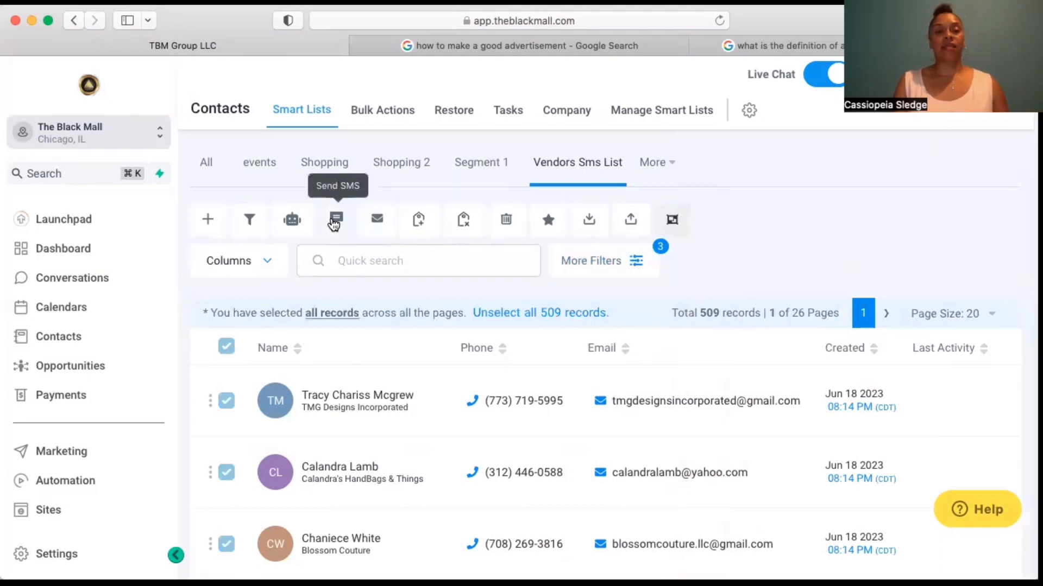
# Prepare a bulk SMS to the selected contacts with the "Academy Wed Live SMS Reminder" template, review the sending options, and cancel it.
pyautogui.click(334, 221)
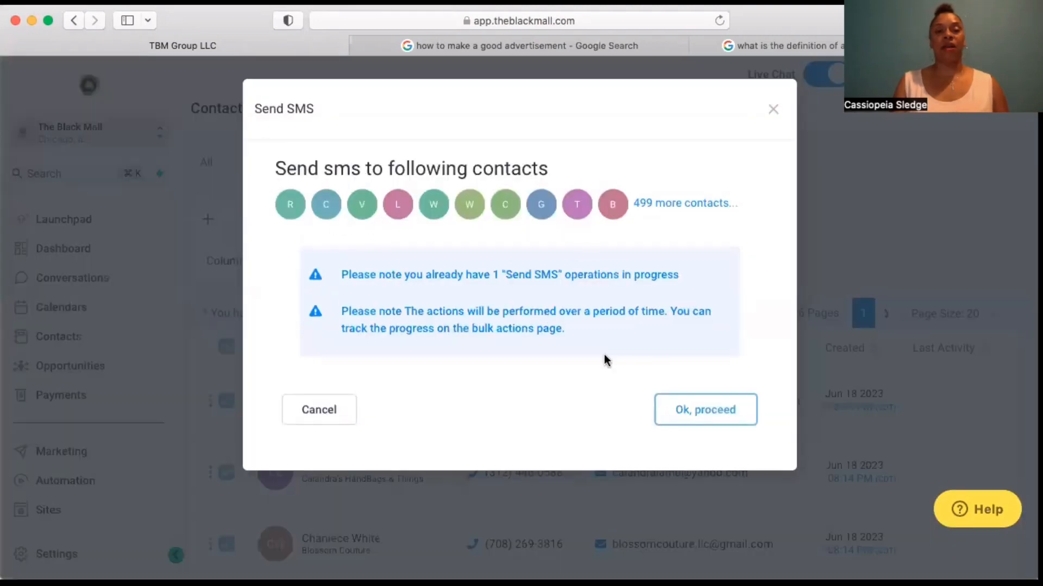
pyautogui.click(701, 411)
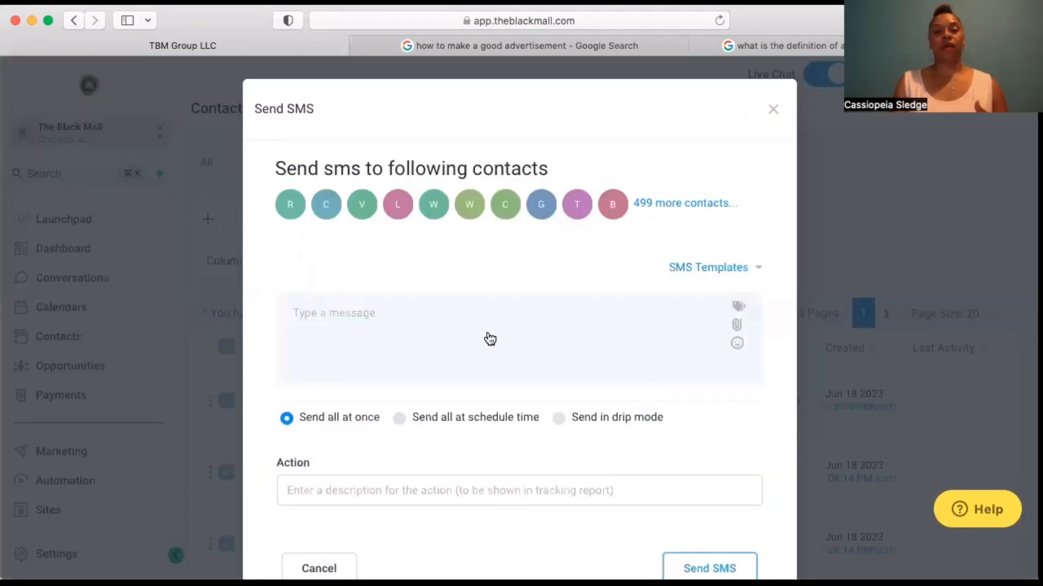
pyautogui.click(722, 269)
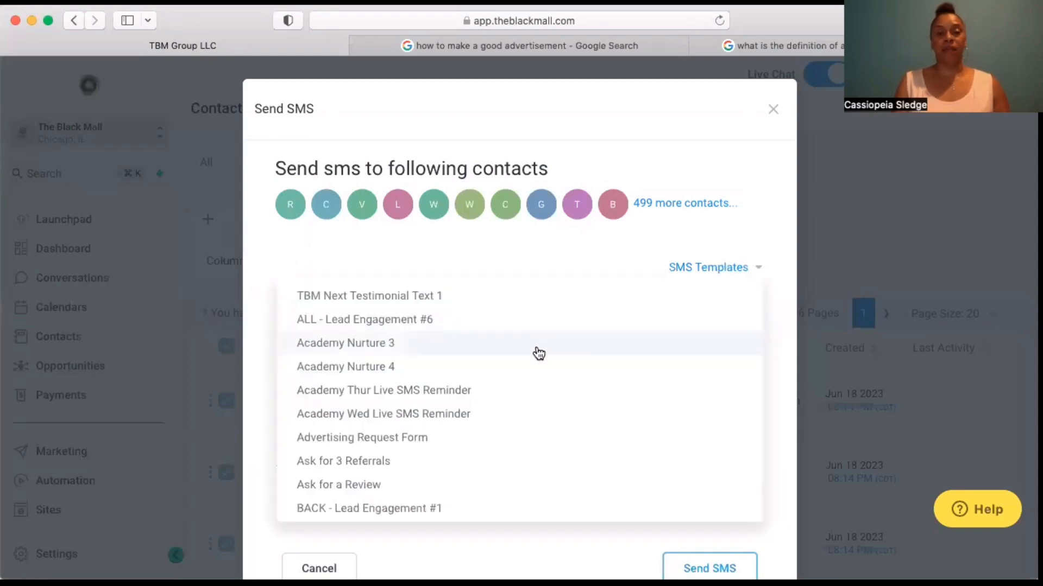
pyautogui.scroll(-2, 536, 353)
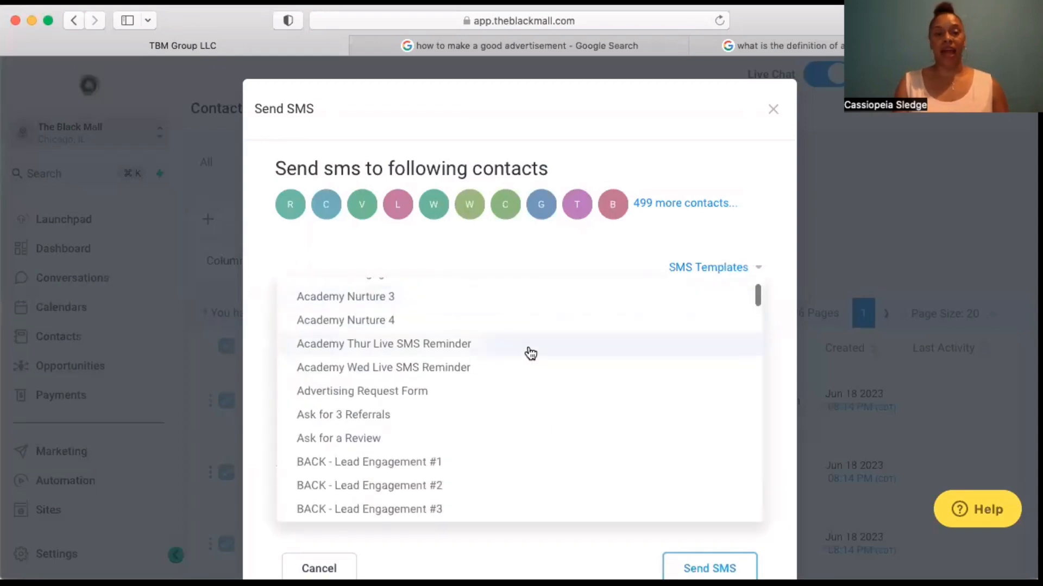
pyautogui.click(376, 368)
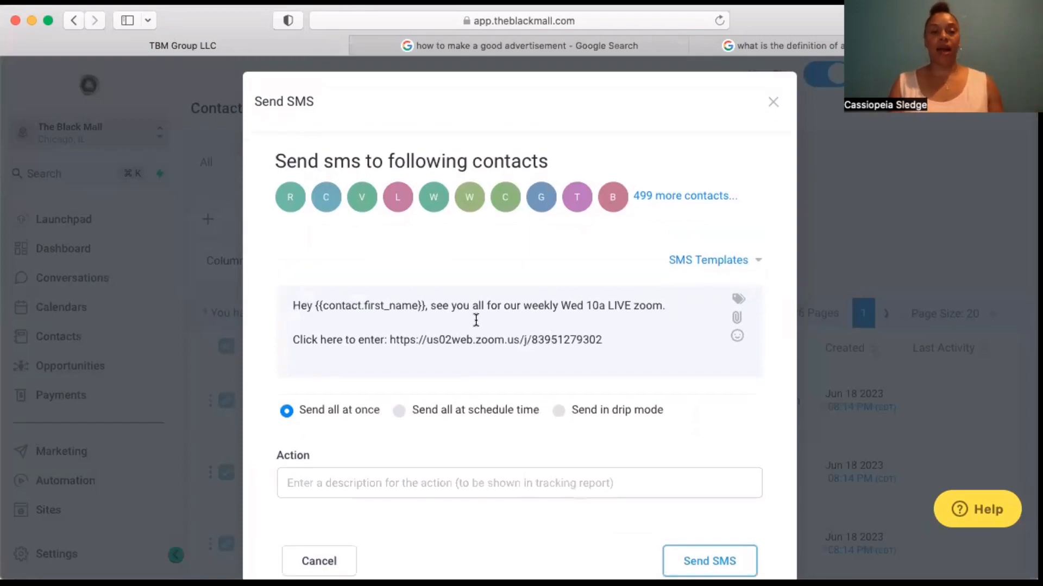
pyautogui.scroll(-2, 476, 320)
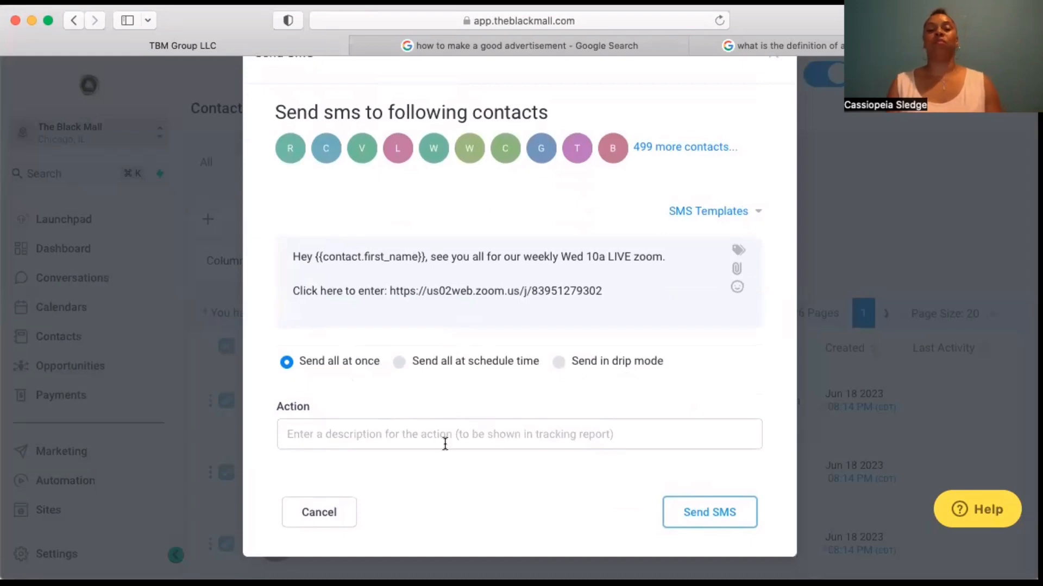
pyautogui.click(401, 437)
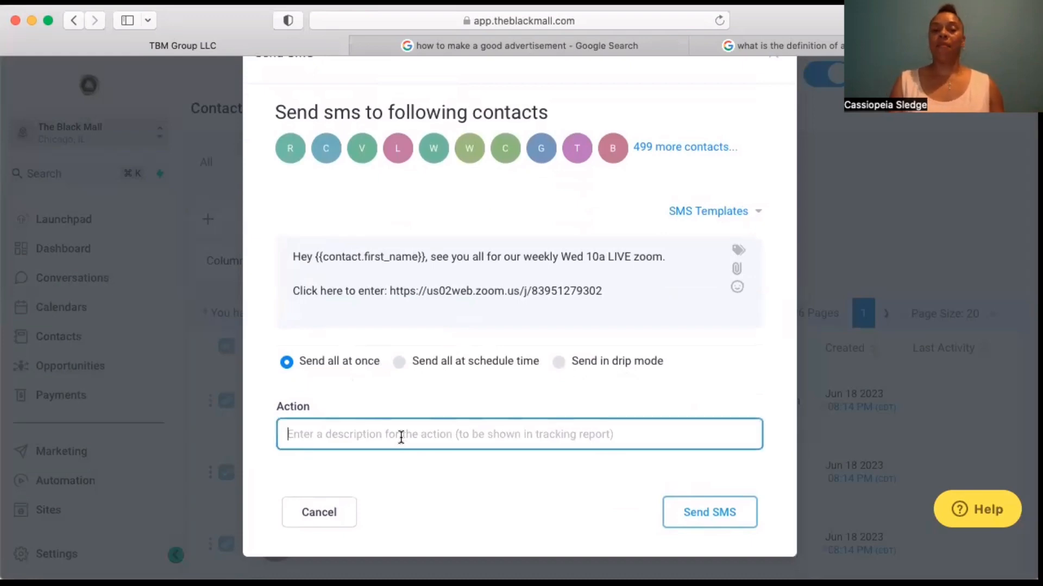
pyautogui.click(312, 516)
pyautogui.click(311, 522)
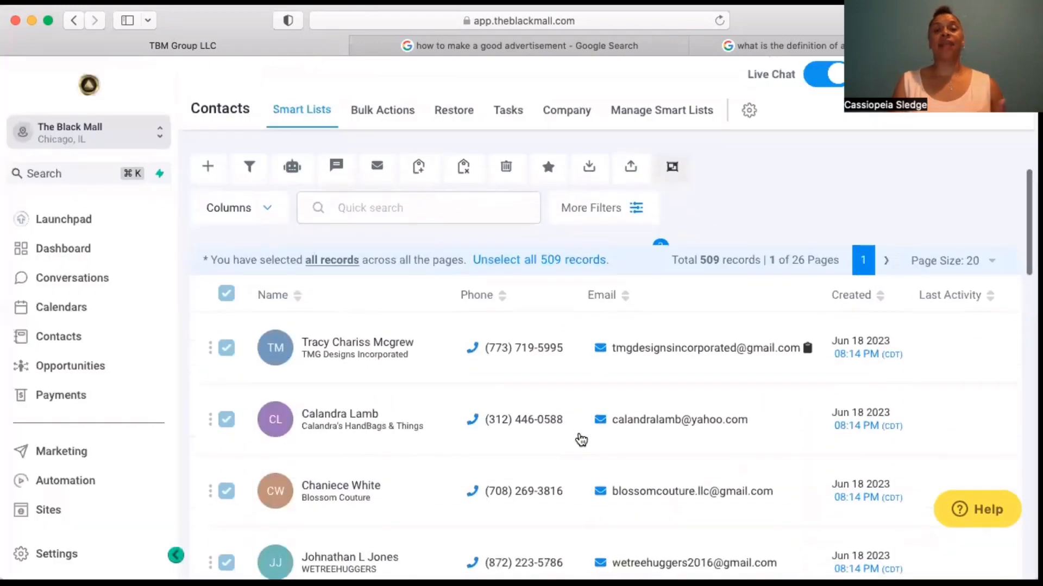